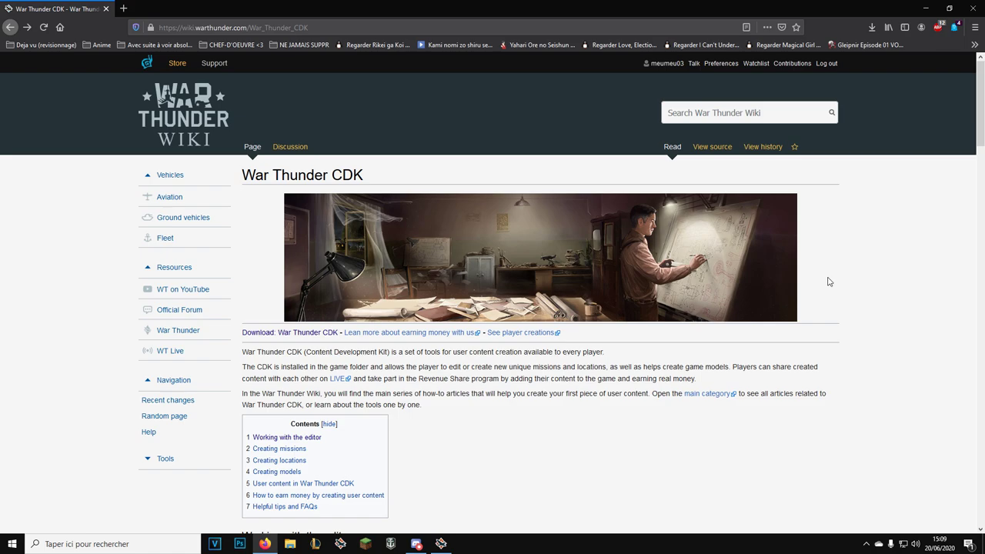
Step: Open the War Thunder CDK download page from the wiki article
click(304, 332)
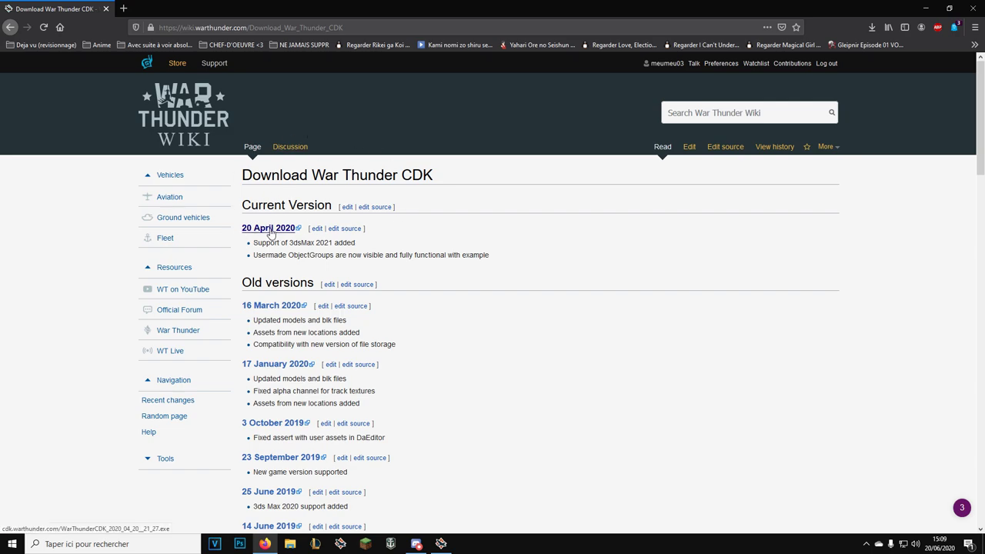
click(271, 231)
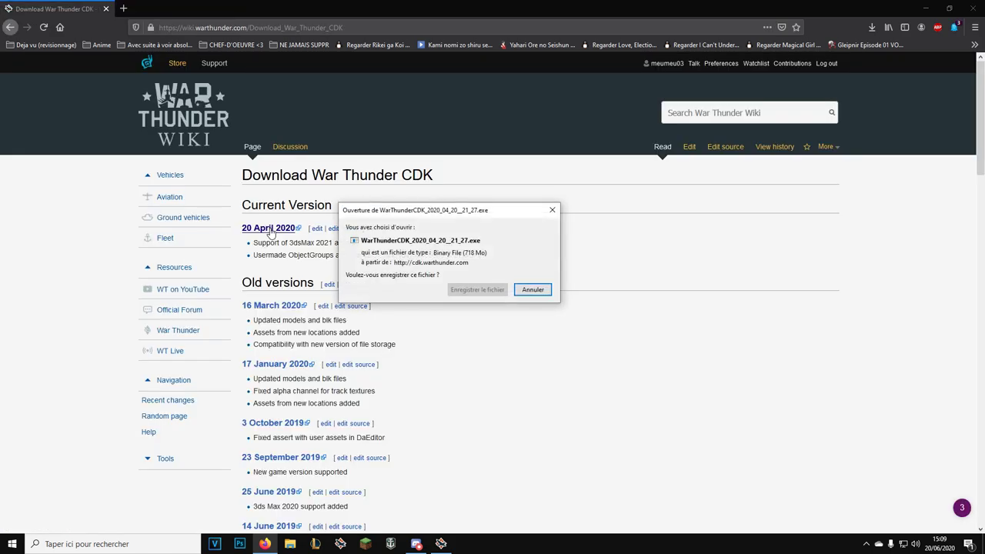
scroll(279, 244, down, 15)
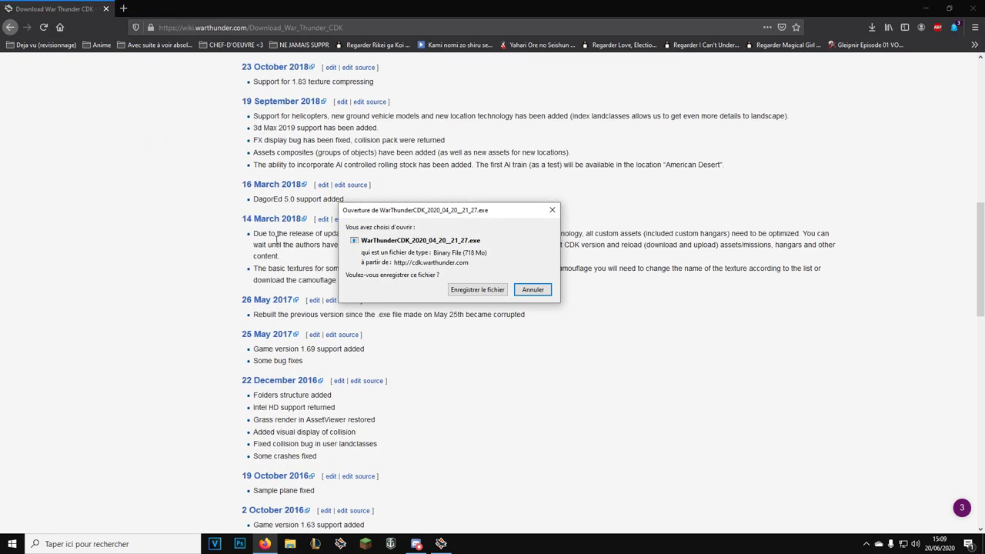
scroll(279, 244, up, 15)
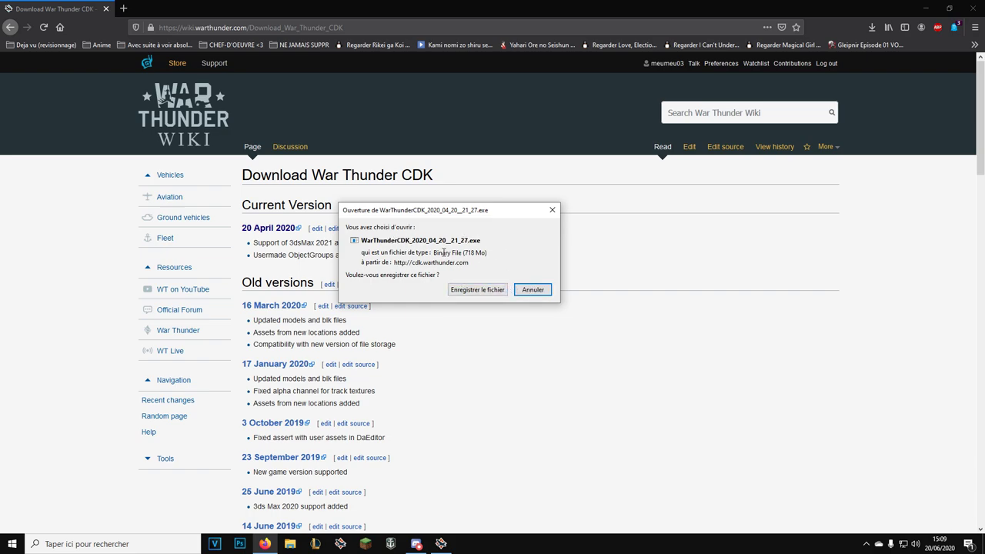
click(534, 290)
click(872, 27)
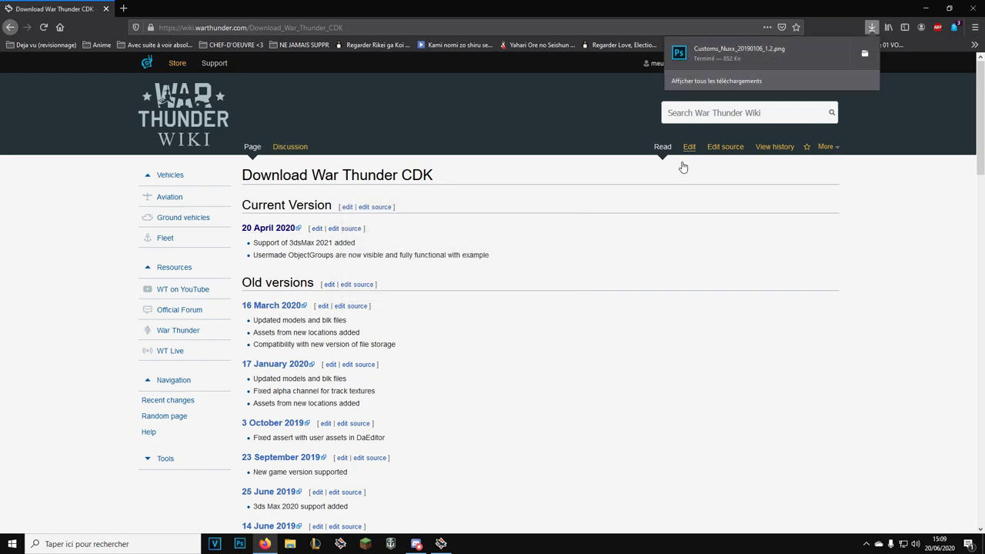
Step: Download and save the current 20 April 2020 CDK installer, and check the download's progress
click(277, 228)
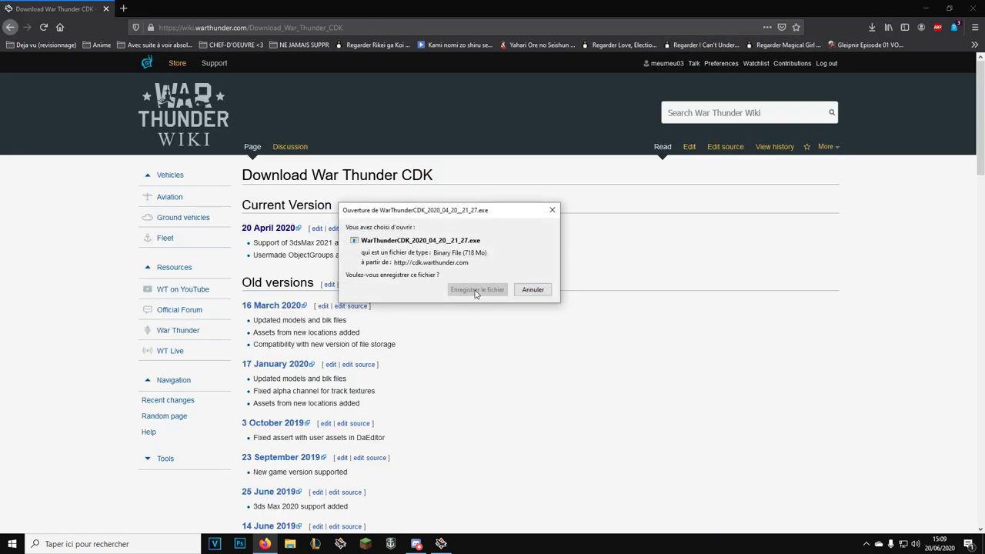
click(476, 290)
click(872, 26)
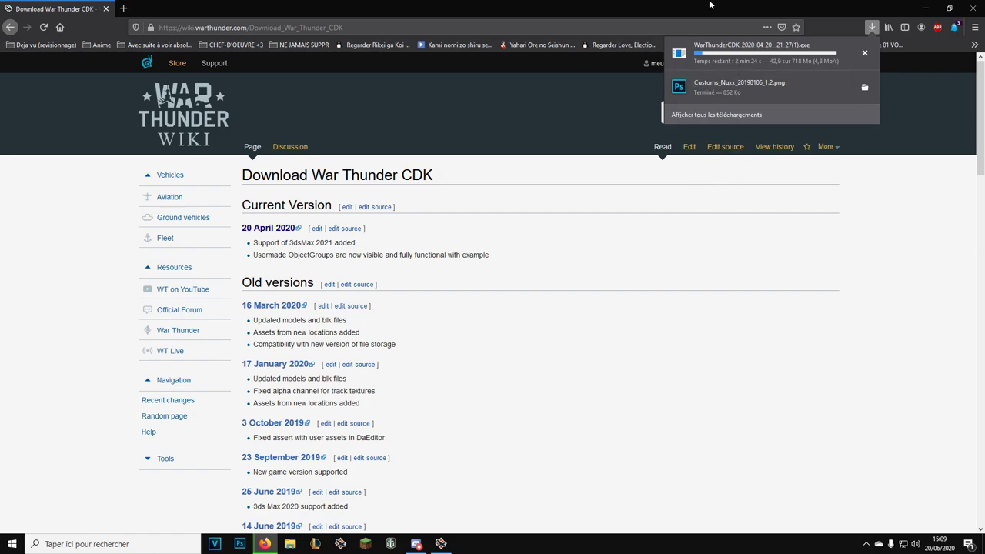
click(765, 219)
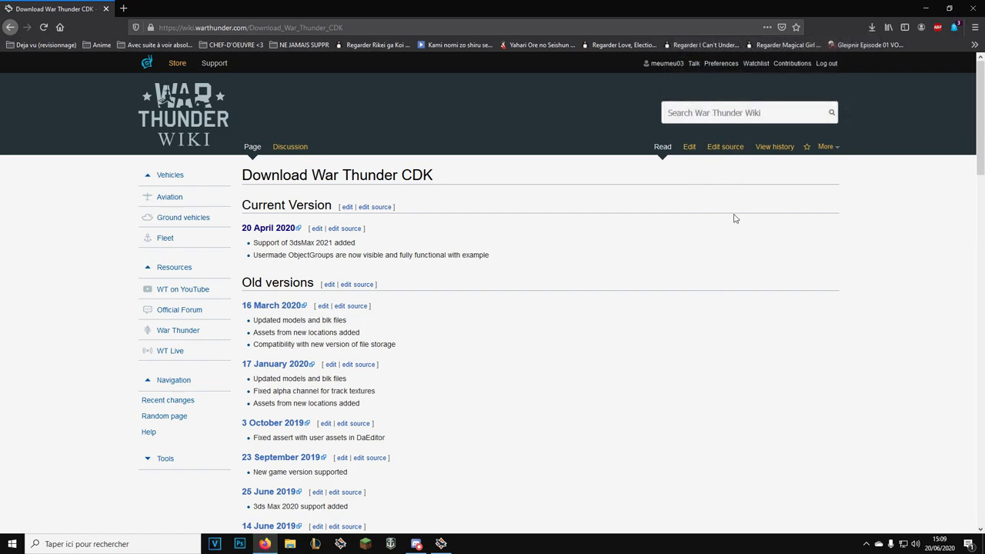
Step: Run the WarThunderCDK_2020_04_20__21_27 installer from the Téléchargements folder and accept Français as the setup language
click(290, 543)
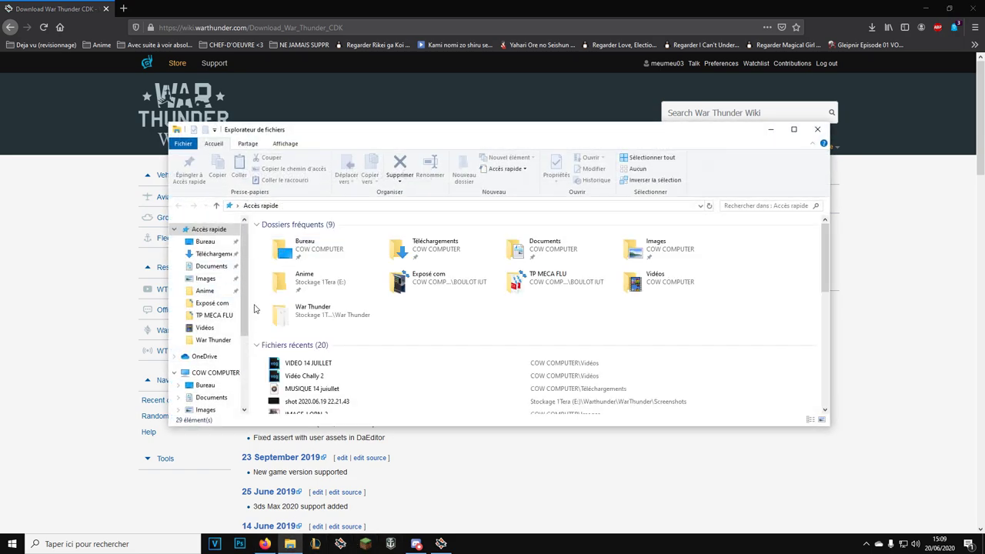
click(214, 253)
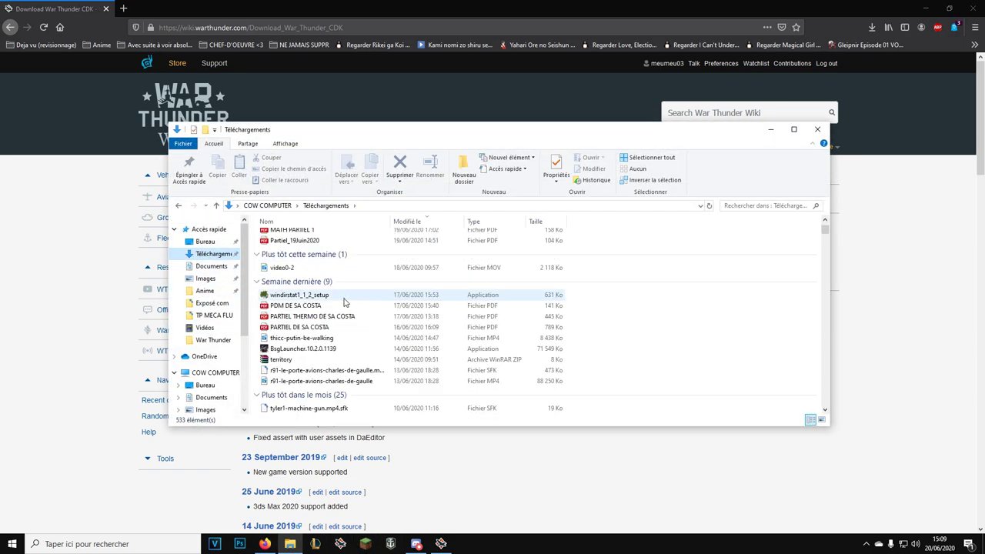
scroll(345, 304, down, 8)
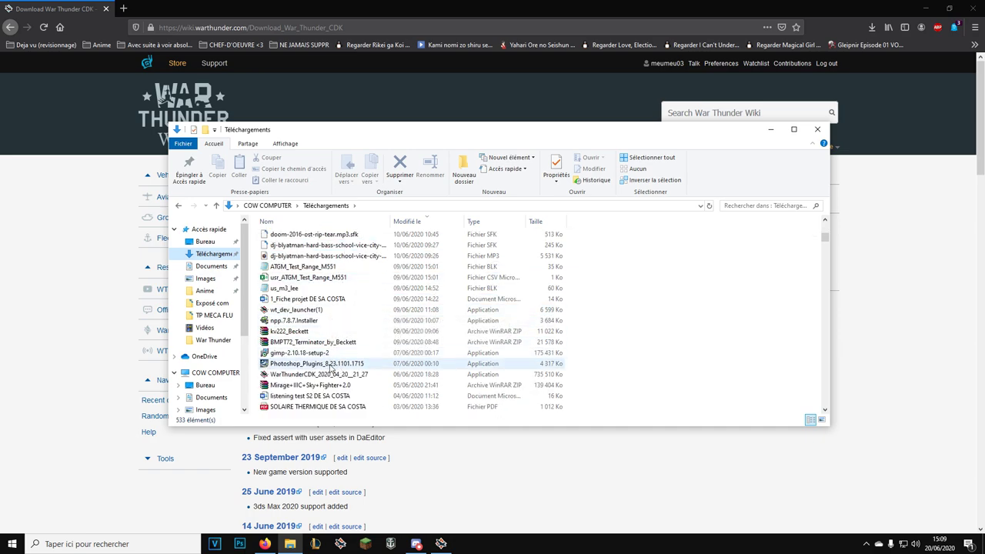
scroll(334, 342, down, 1)
click(337, 340)
scroll(361, 323, down, 1)
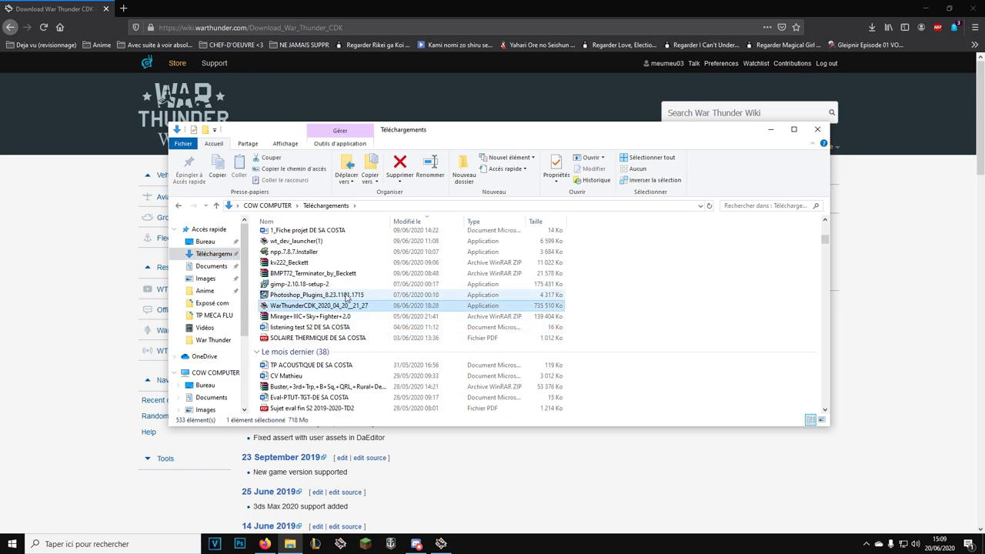
double_click(308, 308)
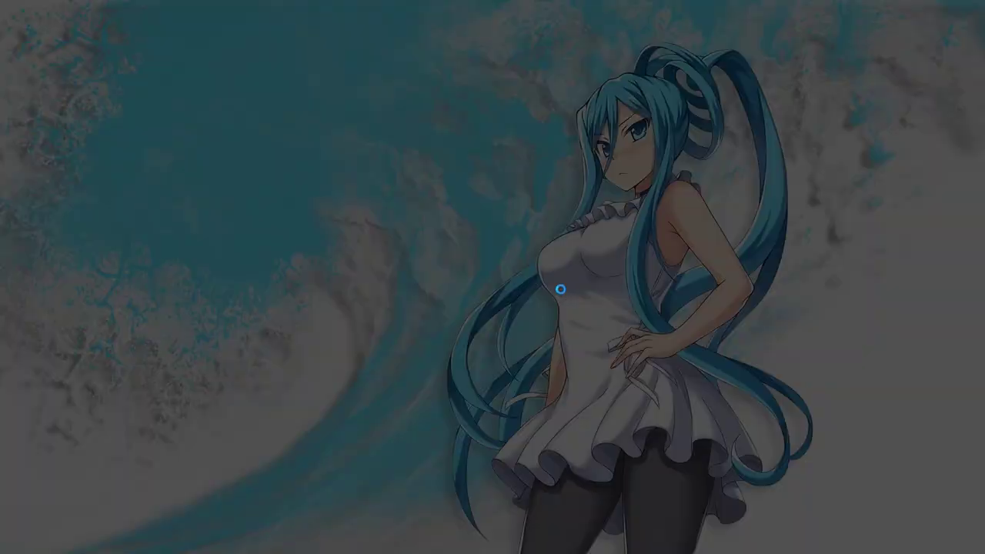
click(469, 344)
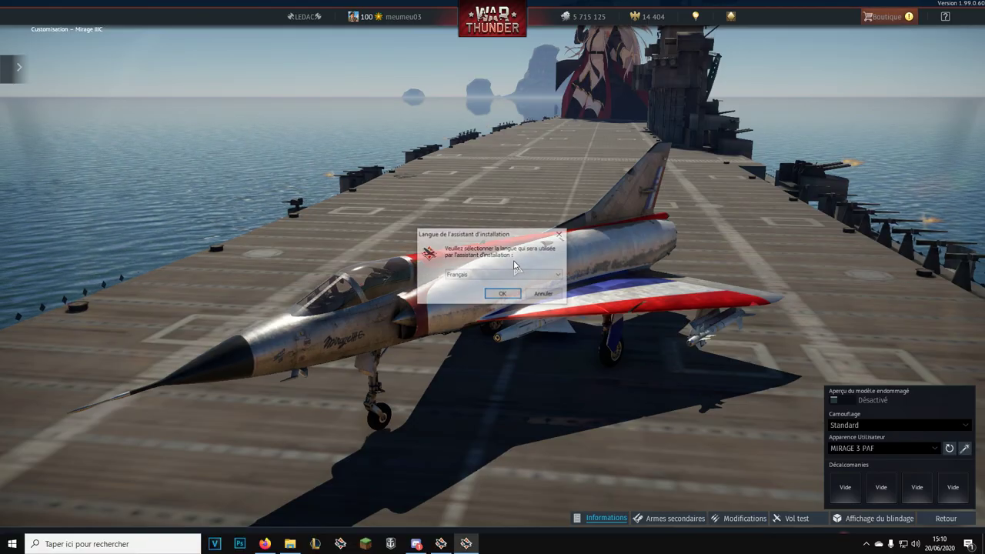
click(504, 295)
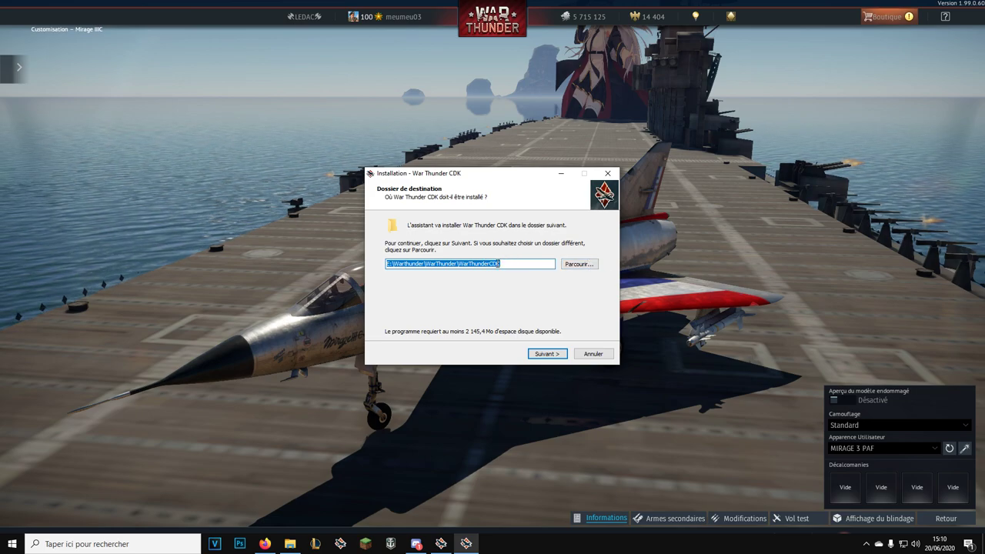
Step: Browse to the WarThunder game folder and choose E:\Warthunder\WarThunder\WarThunderCDK as the installation destination
click(422, 264)
click(581, 265)
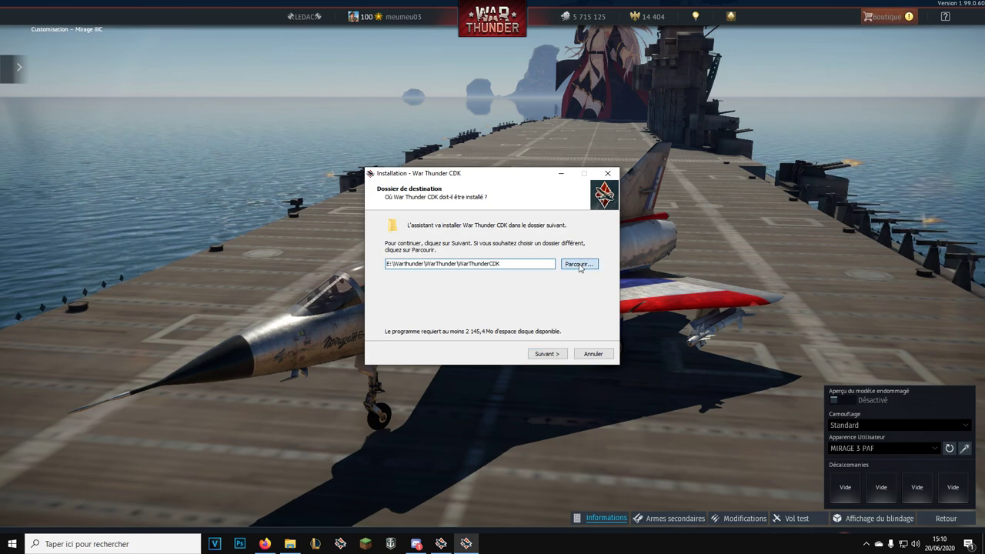
click(460, 280)
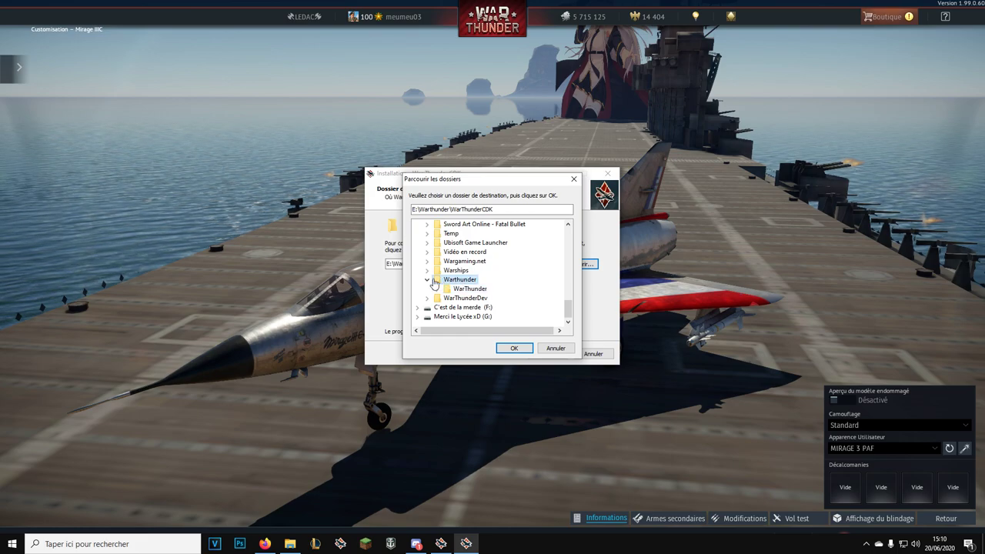
click(437, 289)
scroll(477, 268, up, 1)
click(470, 251)
scroll(484, 279, down, 1)
scroll(484, 283, down, 4)
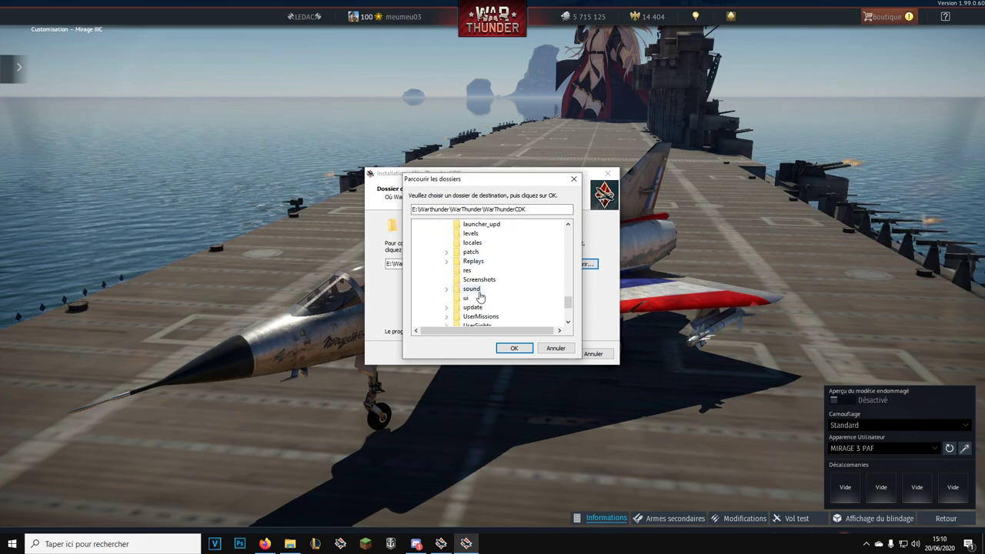
scroll(481, 287, up, 5)
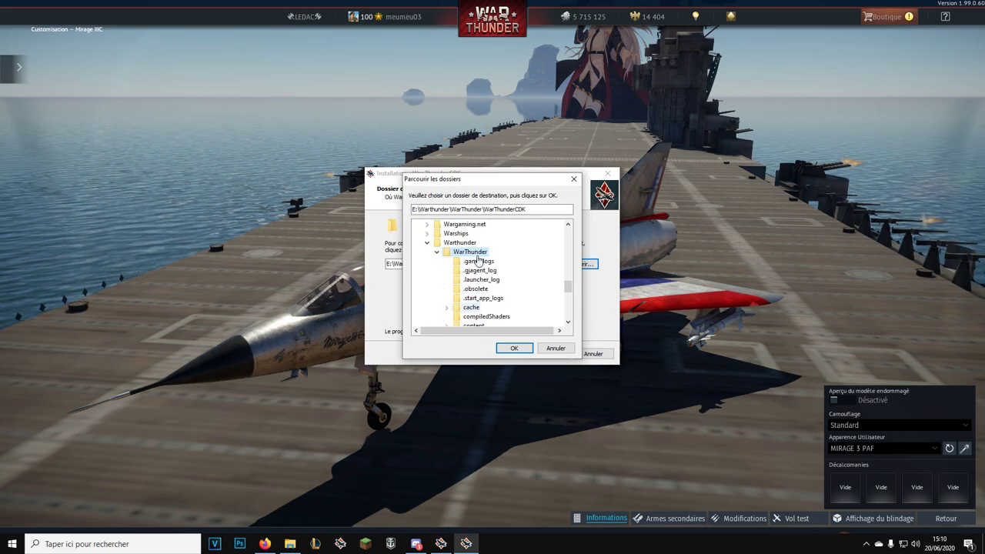
scroll(489, 282, down, 4)
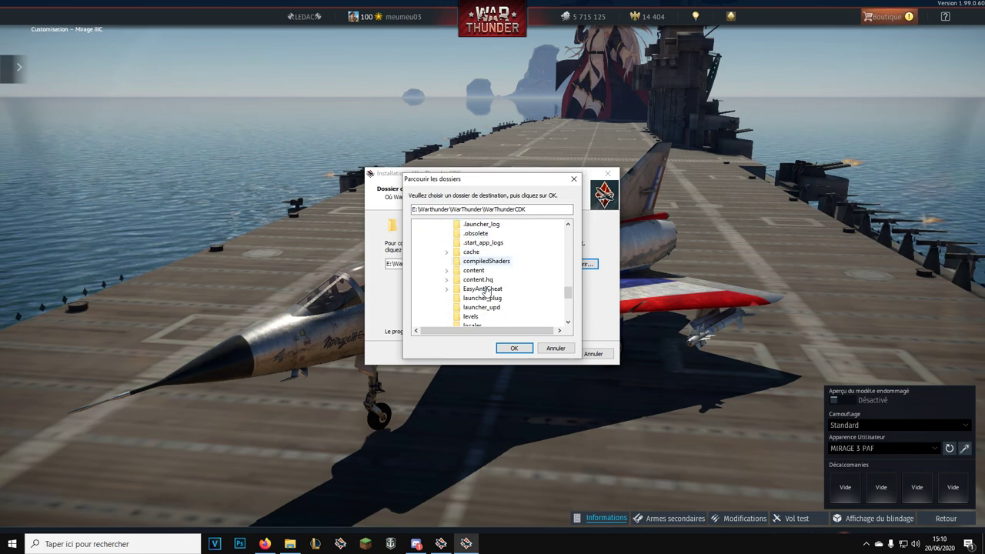
scroll(485, 290, up, 4)
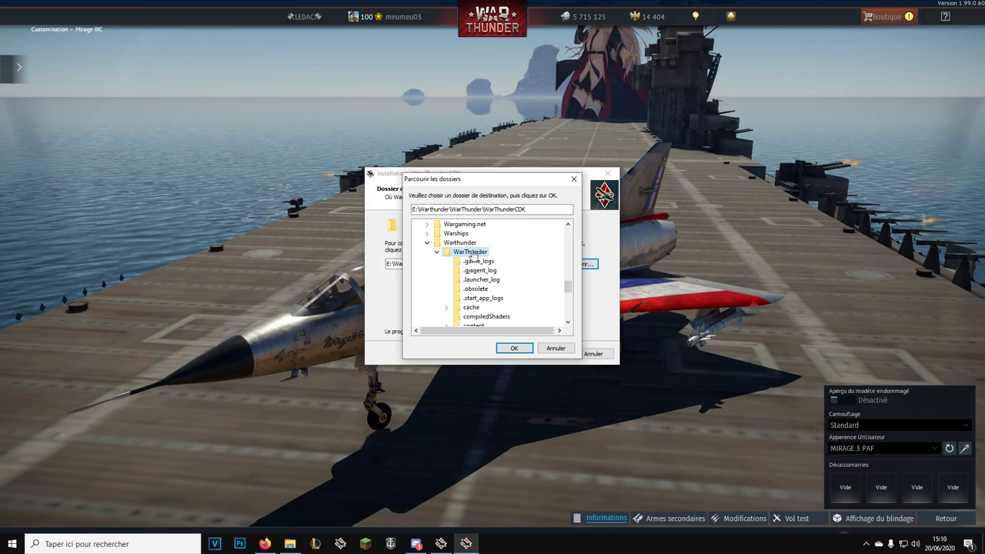
click(512, 349)
Step: Continue the setup, decline installing into the existing folder, and quit the installer
click(548, 354)
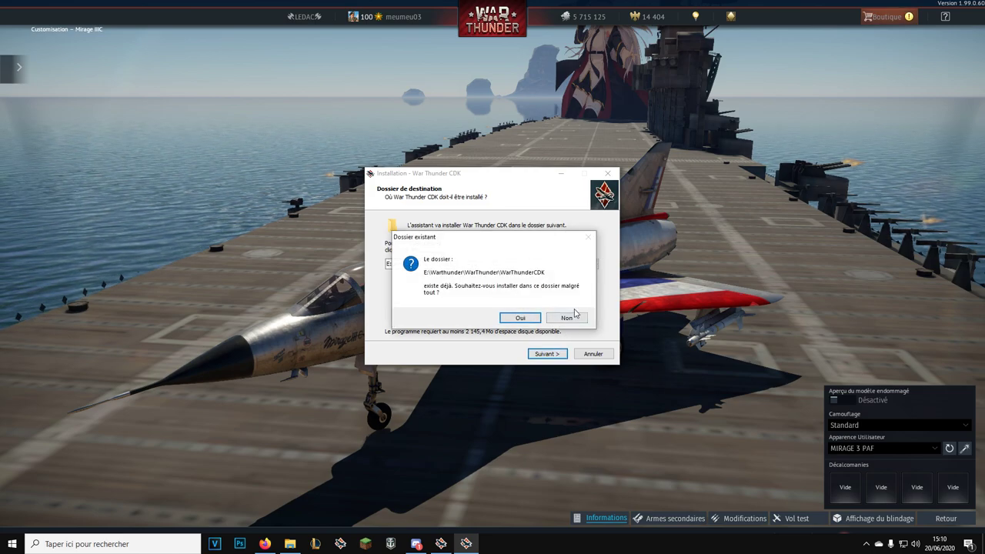
click(575, 314)
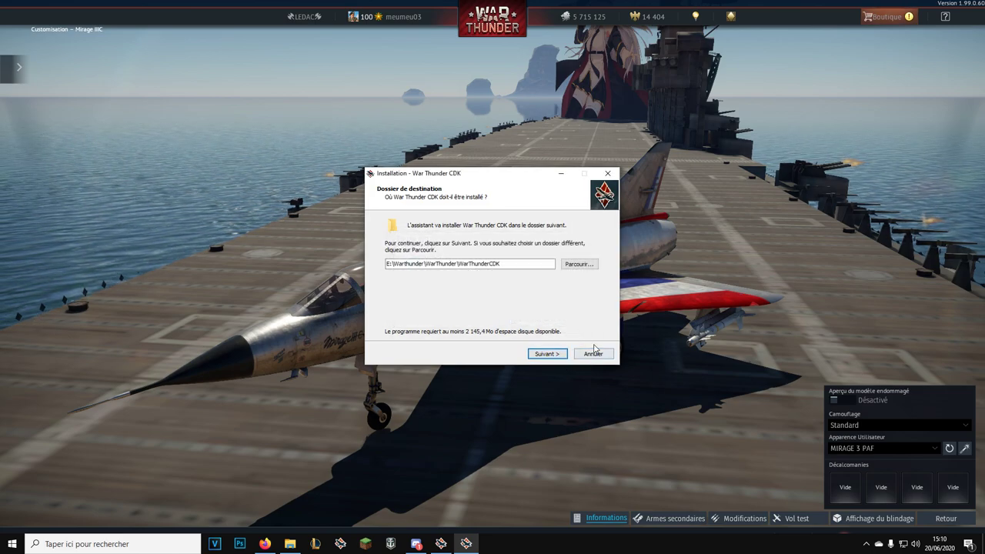
click(595, 355)
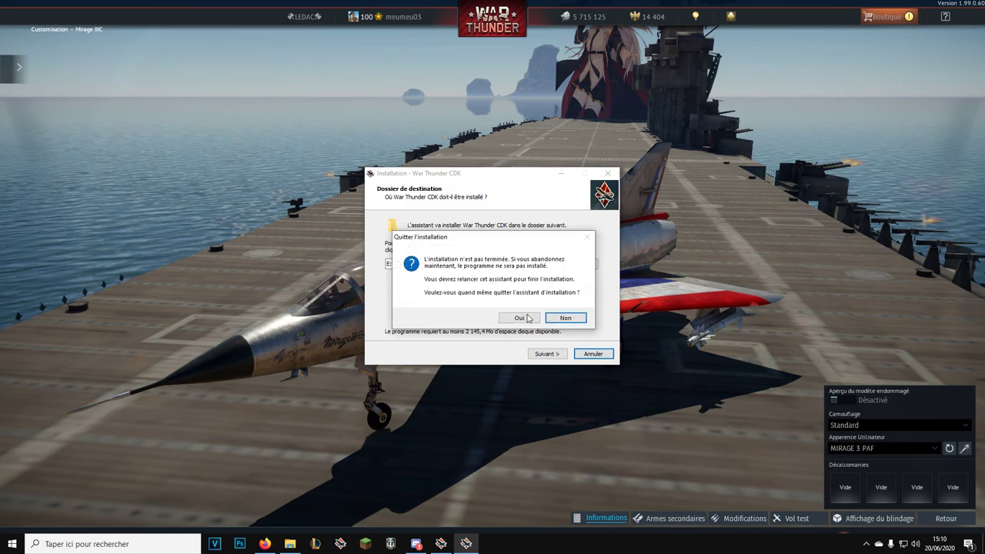
click(521, 319)
Step: Leave the game view and show the desktop to look at the installed CDK tool shortcuts
drag(542, 258, 587, 552)
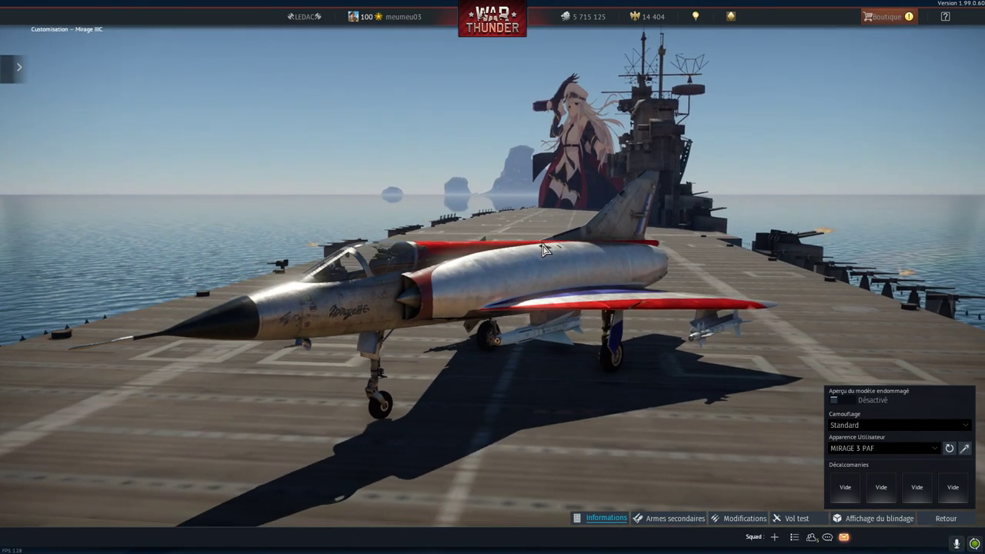
key(alt+Tab)
right_click(587, 550)
click(626, 474)
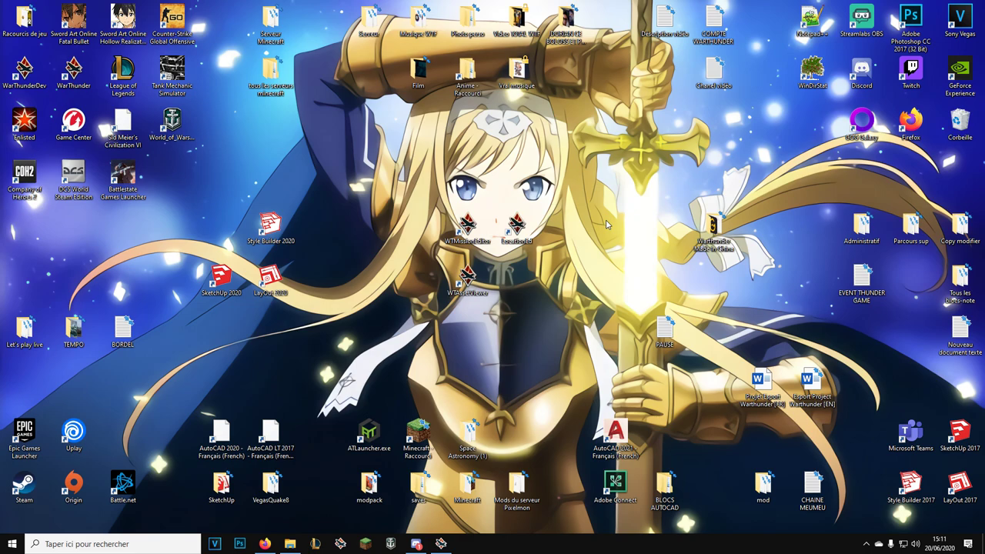
Step: Switch back to War Thunder, leave the Mirage IIIC customisation, and open the customisation of the French Leclerc tank
mouse_move(416, 545)
click(441, 545)
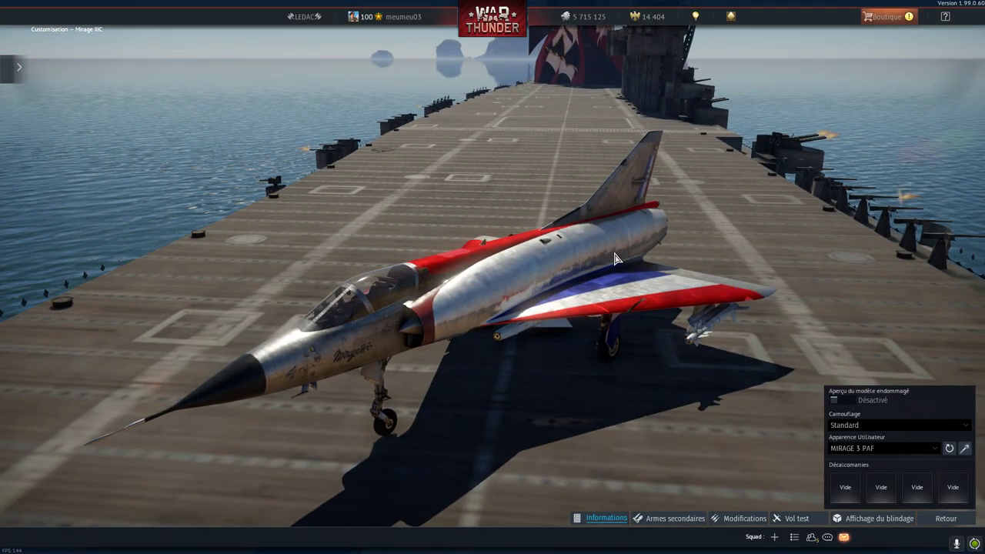
drag(702, 304, 706, 326)
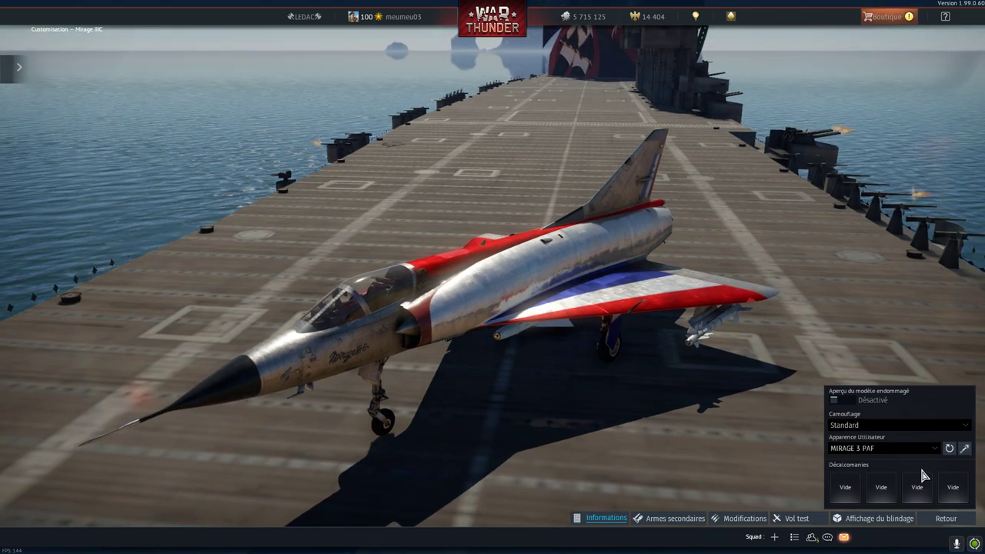
click(961, 521)
click(248, 502)
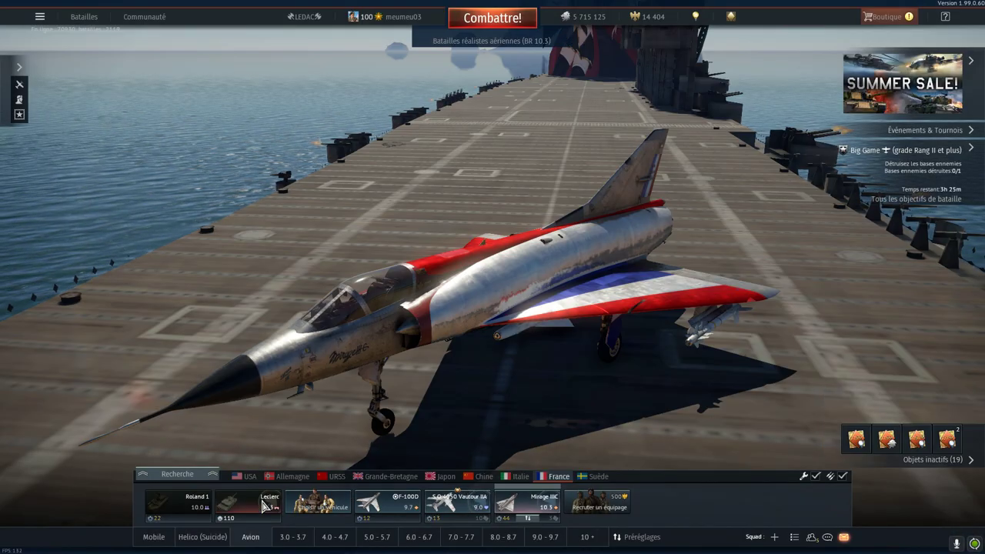
click(248, 502)
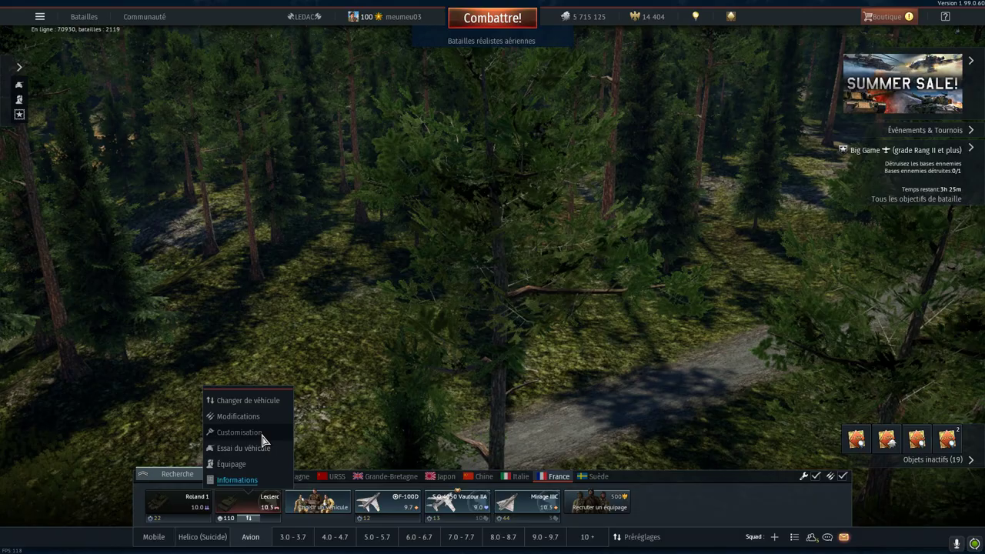
click(262, 433)
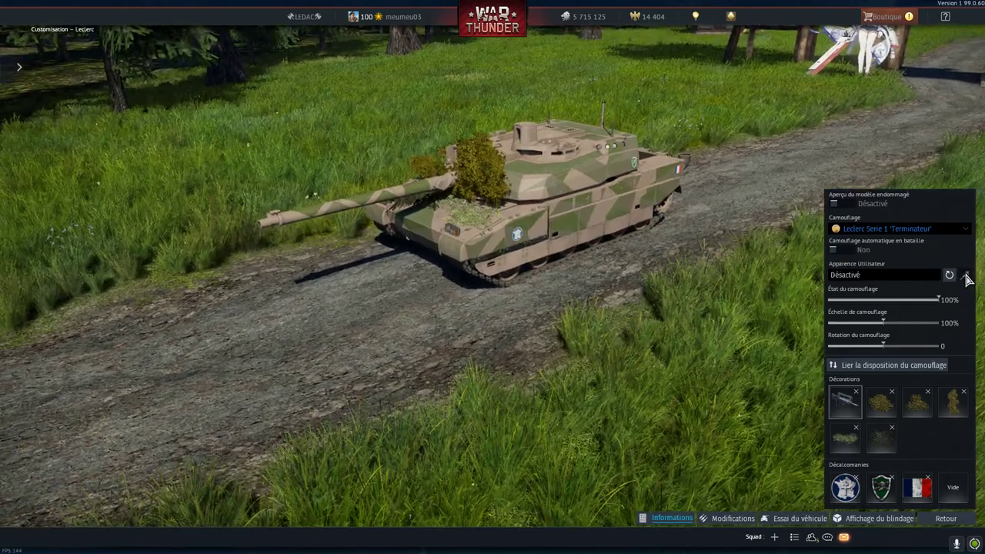
Step: Generate a sample user skin template for the Leclerc
click(965, 275)
click(492, 303)
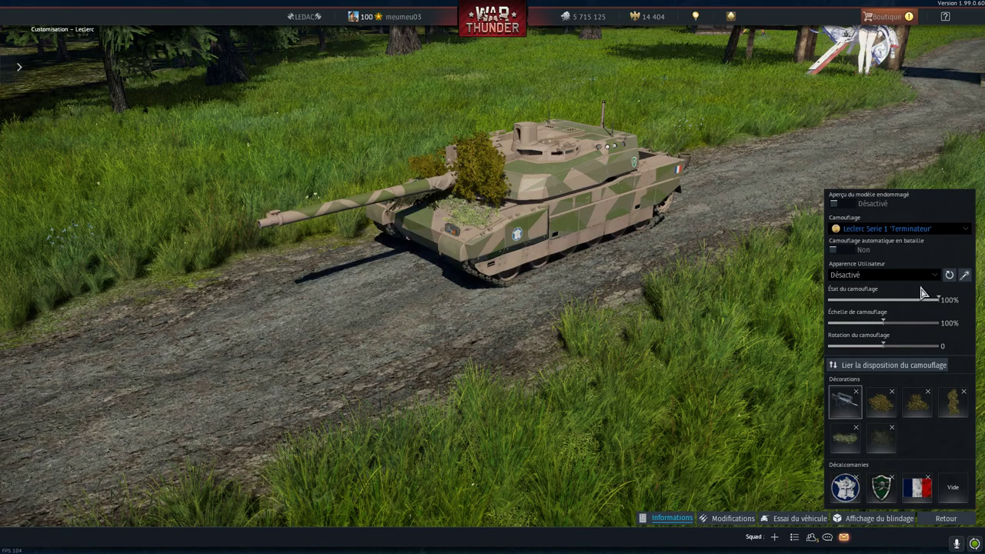
Step: Set the Leclerc's camouflage to Standard and apply the template_fr_leclerc_s1 user skin
click(895, 231)
click(886, 240)
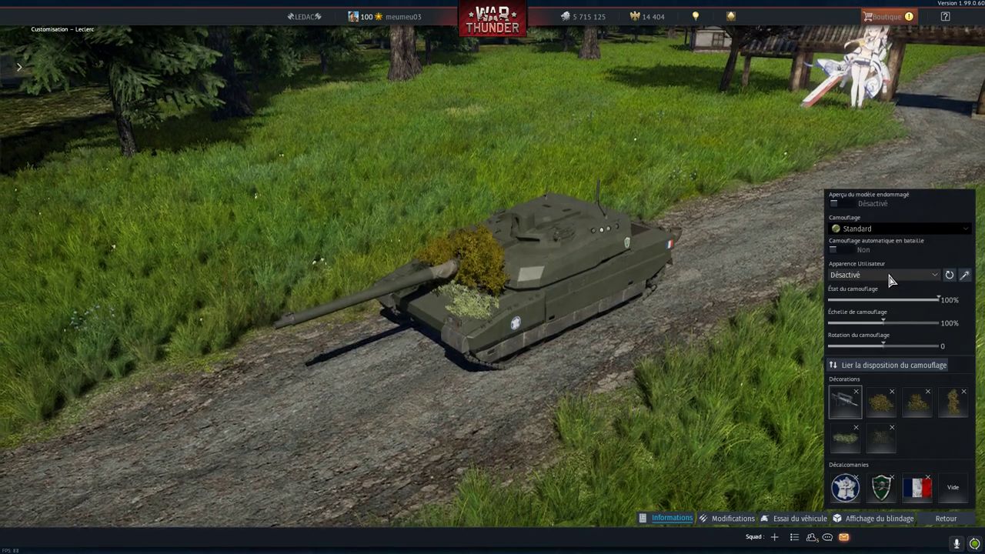
click(887, 275)
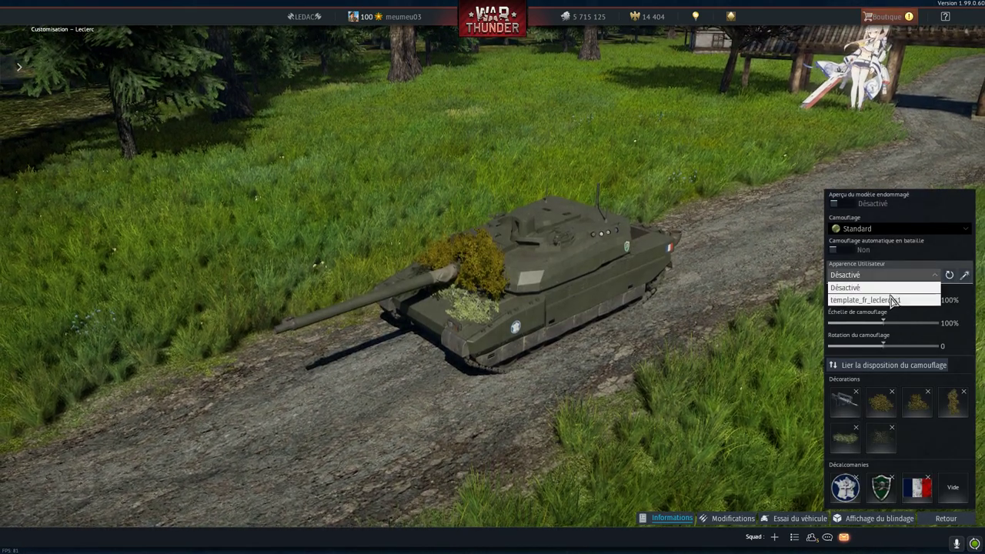
click(893, 300)
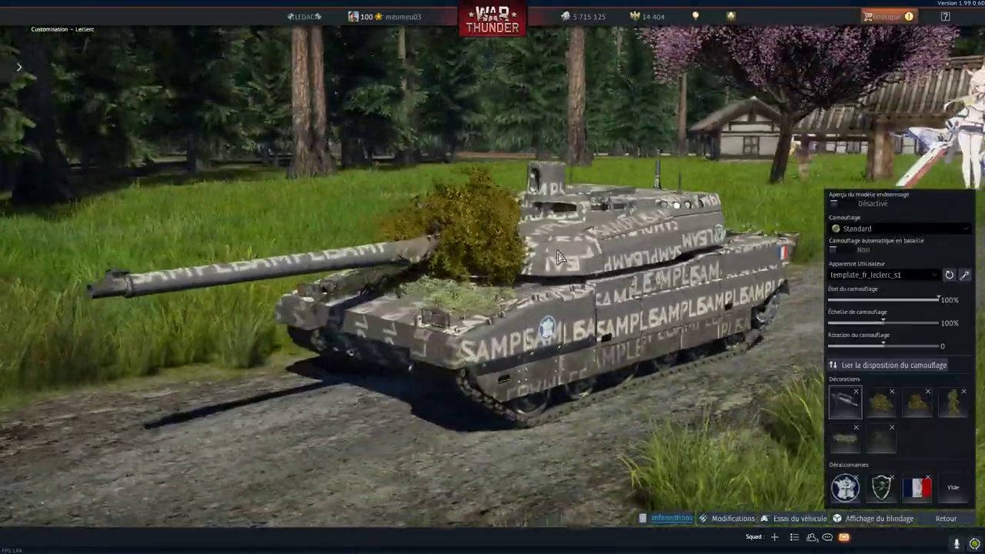
Step: Leave the Leclerc's customisation and open the customisation of the Mirage IIIC
drag(558, 251, 386, 246)
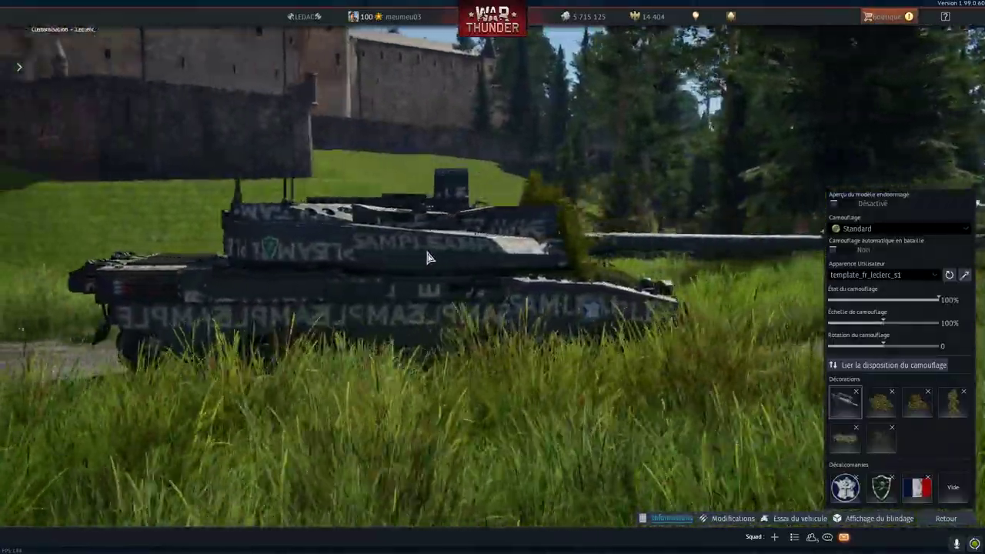
key(Escape)
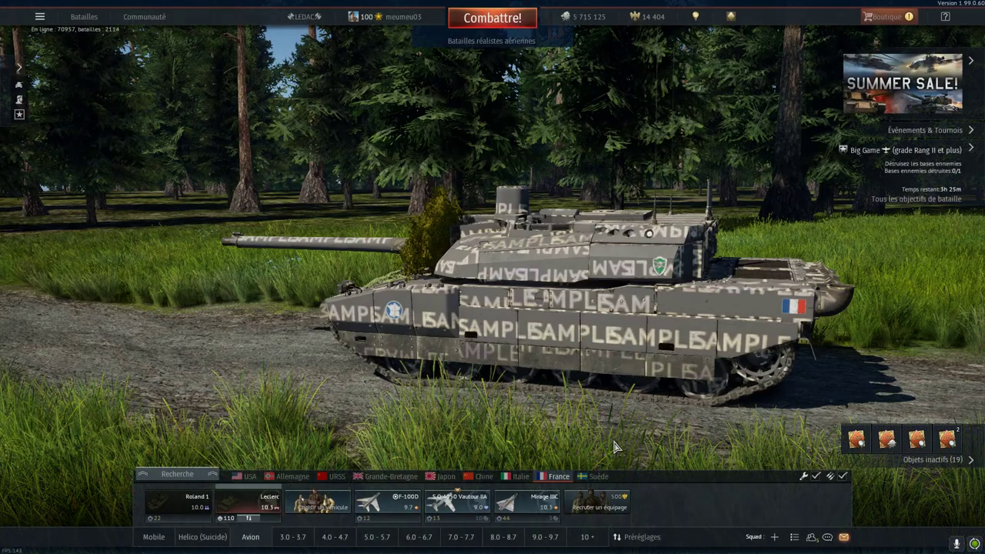
click(528, 504)
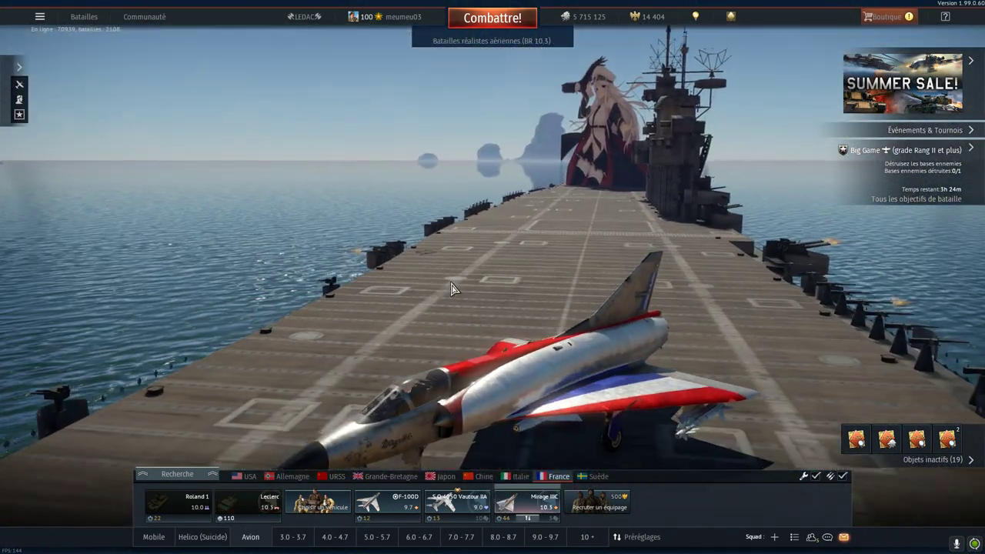
click(528, 504)
click(506, 449)
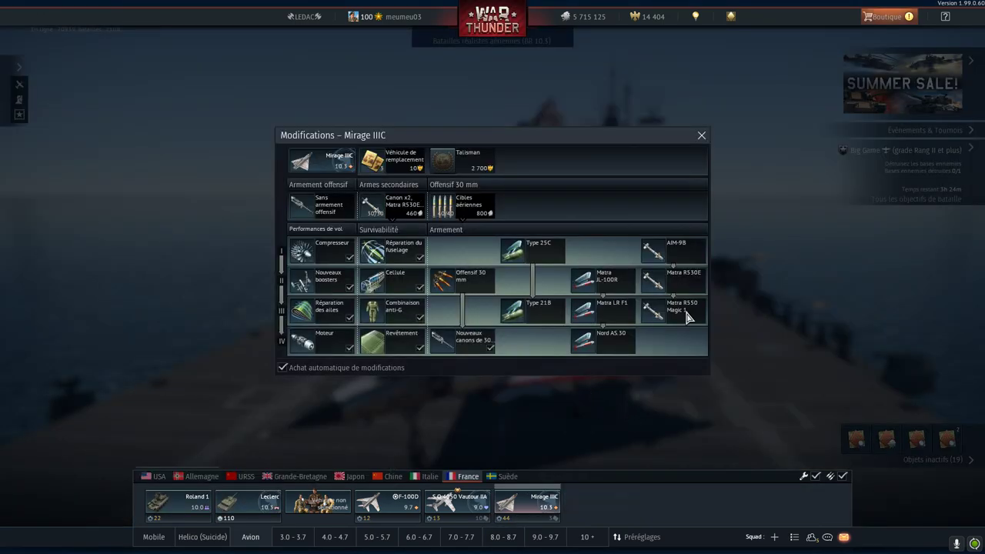
click(705, 134)
click(527, 500)
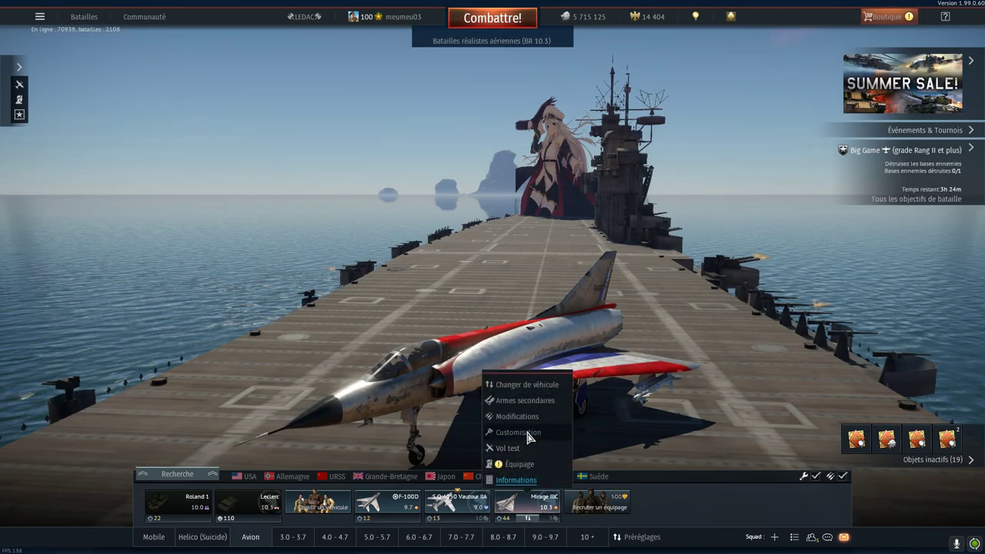
click(526, 435)
Step: Generate a sample user skin template for the Mirage IIIC, apply the template_mirage_3c user skin, and view it on the aircraft
click(964, 448)
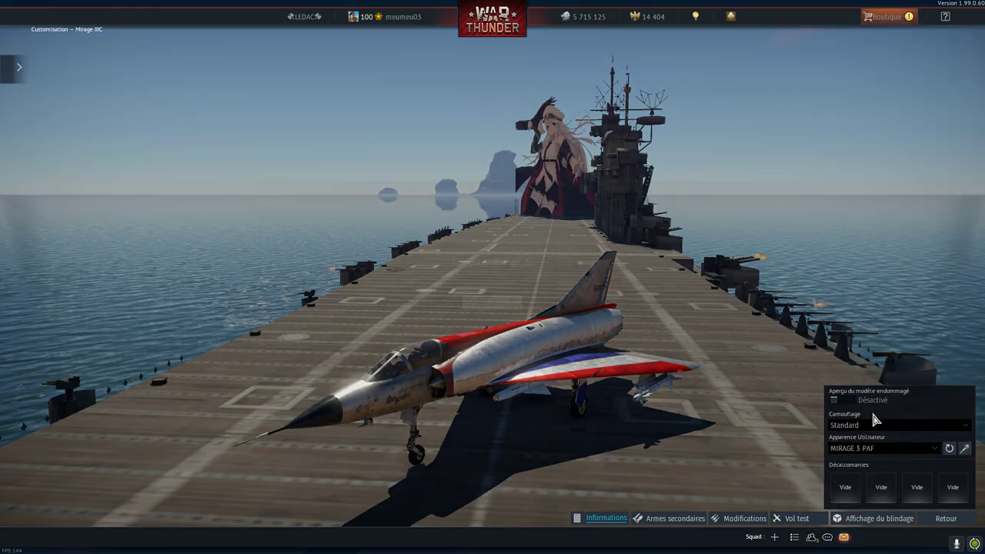
click(487, 303)
click(878, 448)
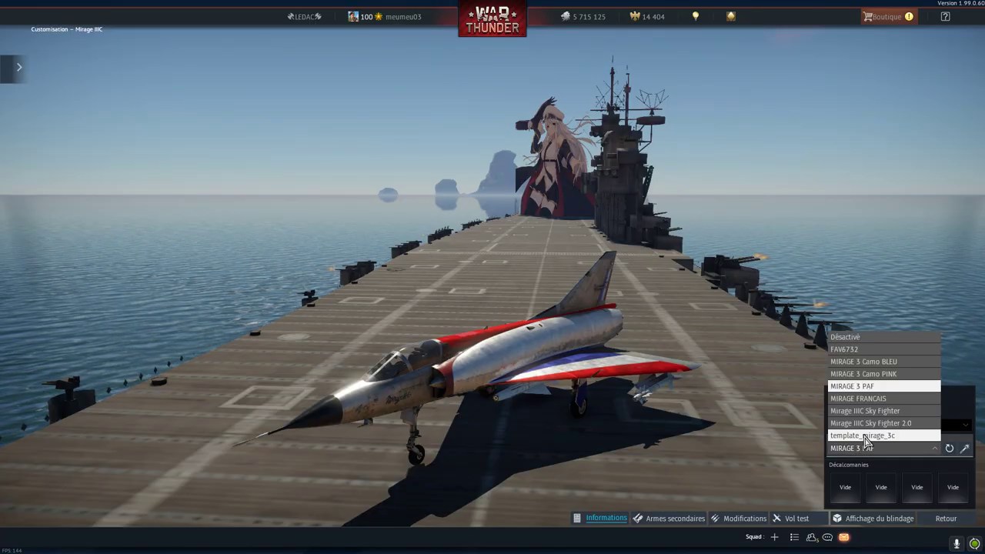
click(862, 436)
drag(469, 319, 351, 326)
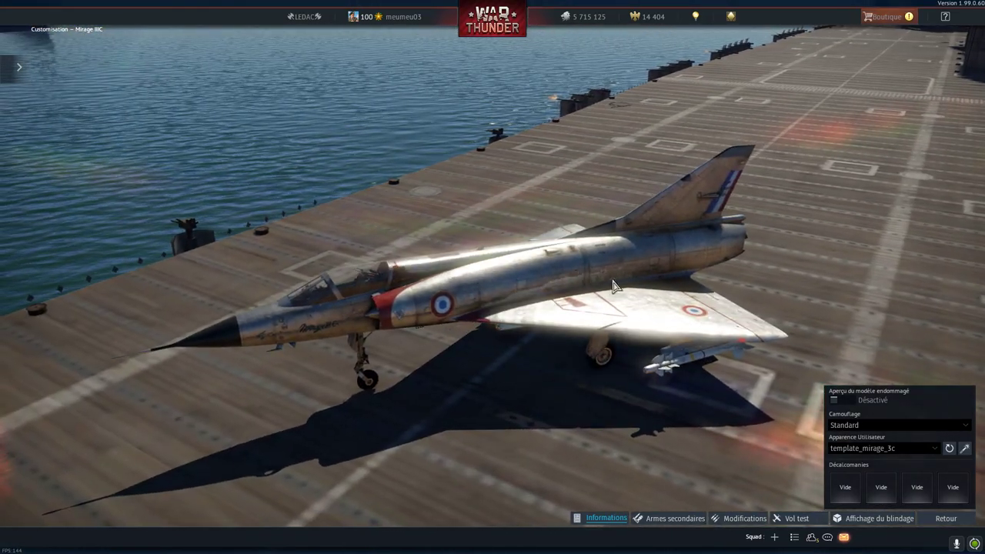
Step: Return to the hangar, switch to the Windows desktop, and open the file location of the WarThunder shortcut
click(938, 518)
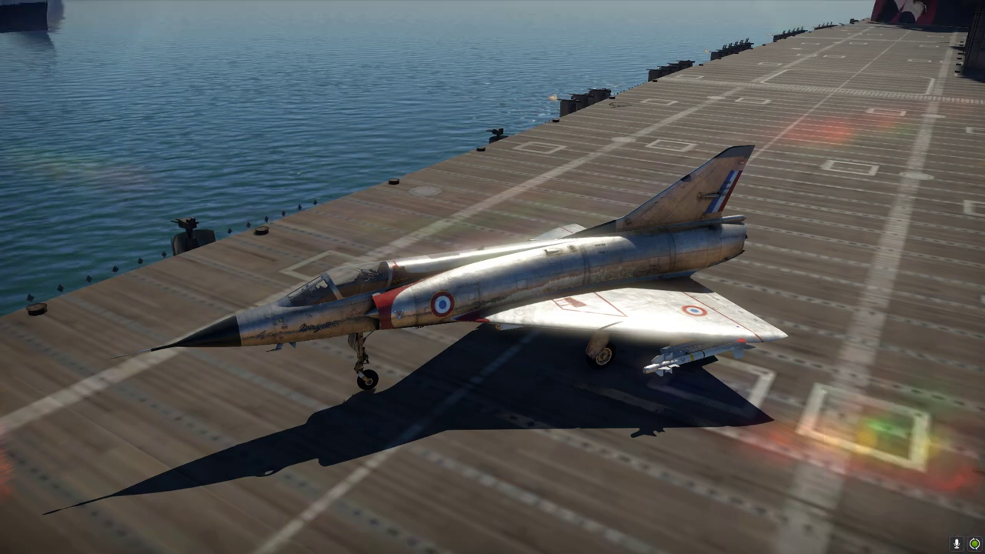
key(F1)
key(alt+Tab)
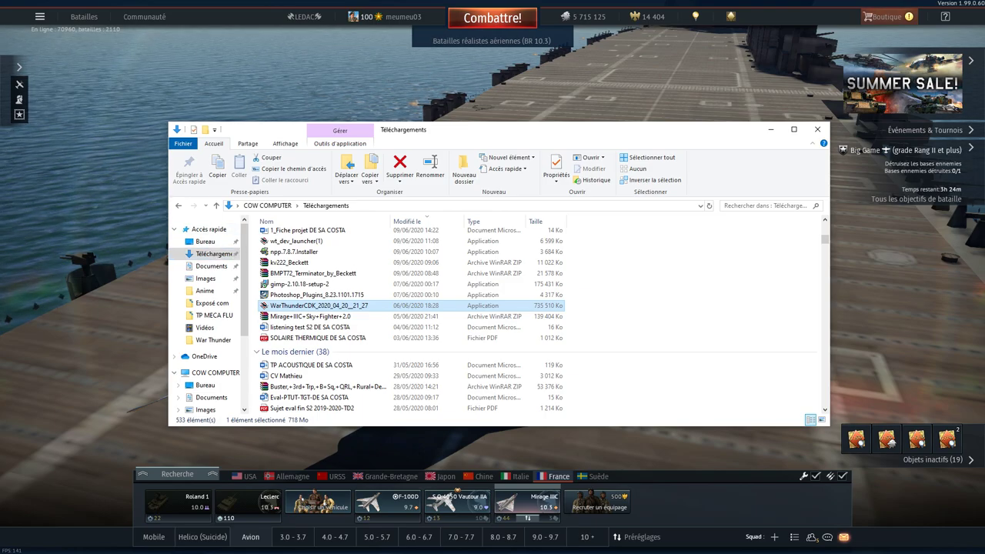
key(alt+Tab)
right_click(606, 545)
click(648, 483)
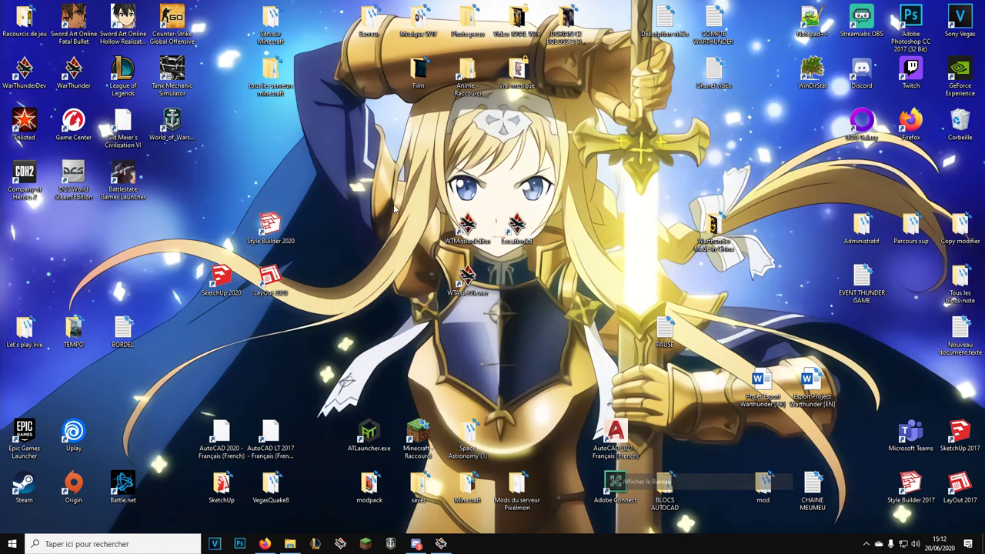
right_click(67, 70)
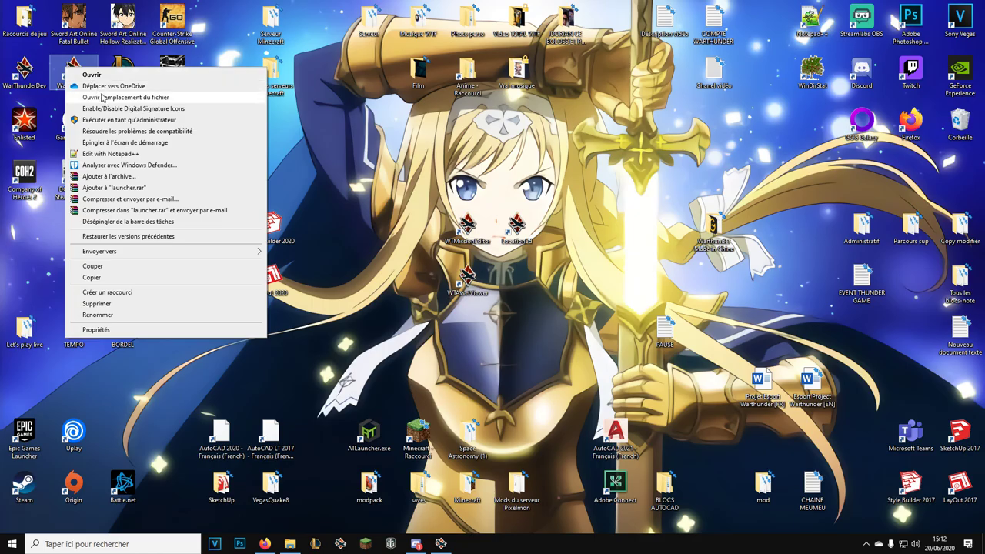
click(114, 98)
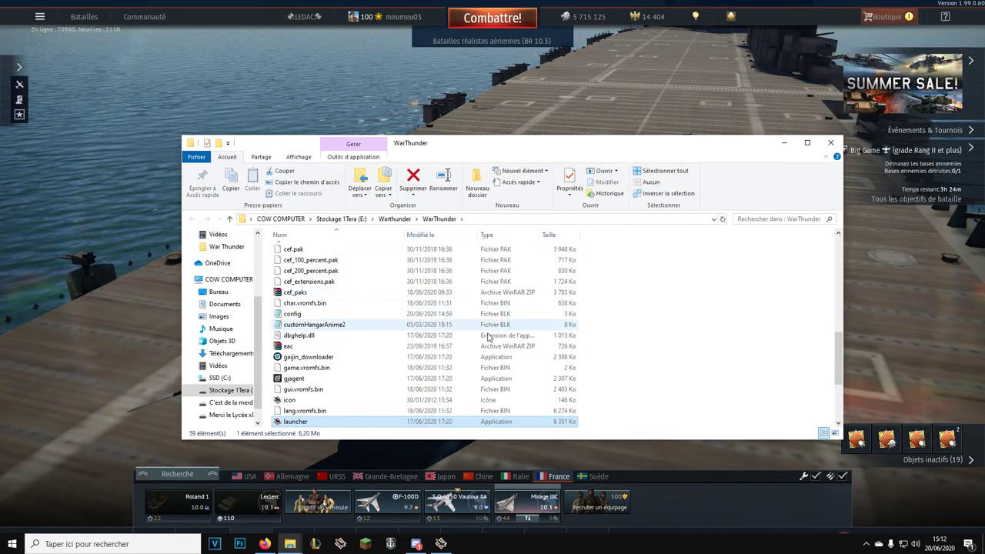
Step: Open the UserSkins folder of the WarThunder installation and search it for "template"
scroll(417, 357, up, 10)
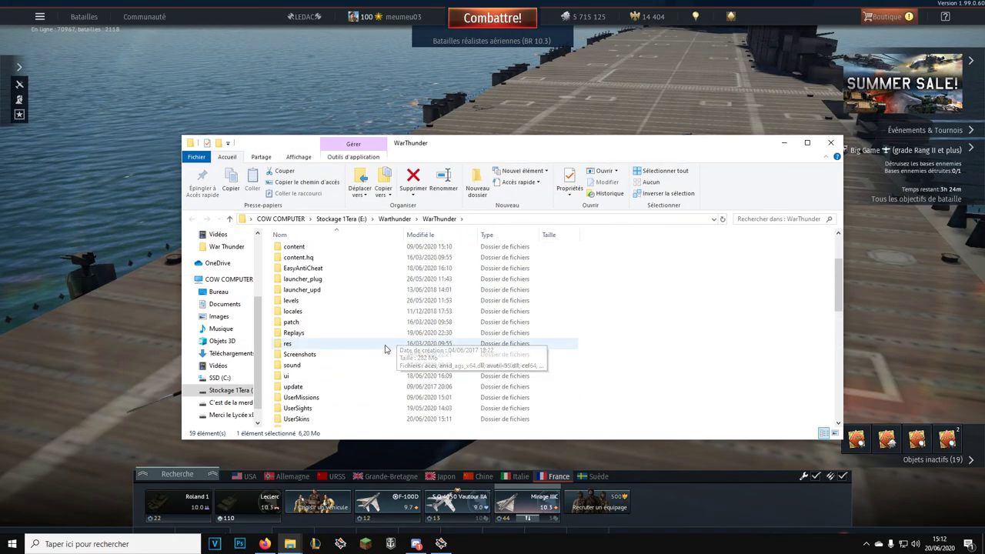
scroll(368, 371, down, 2)
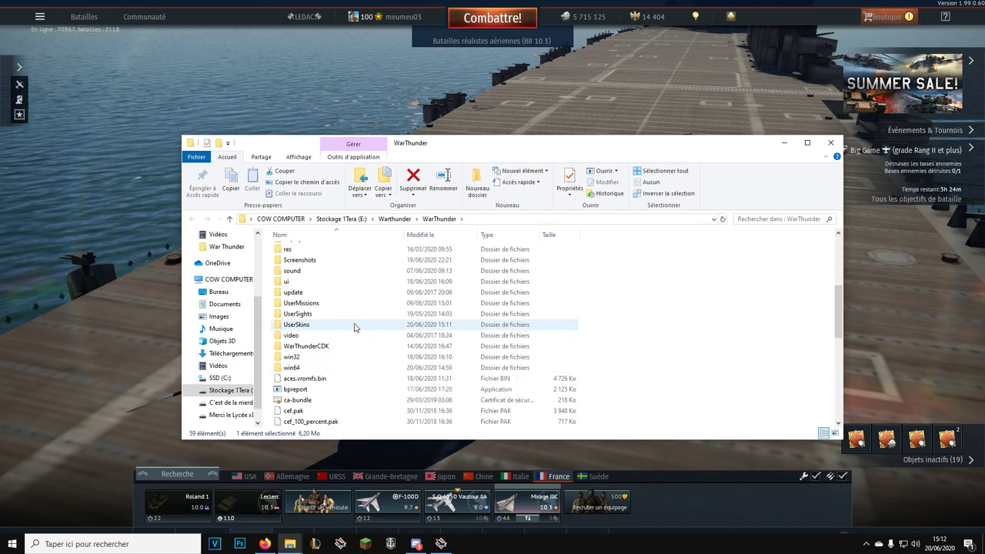
double_click(355, 324)
scroll(487, 301, down, 5)
scroll(698, 236, up, 5)
click(750, 219)
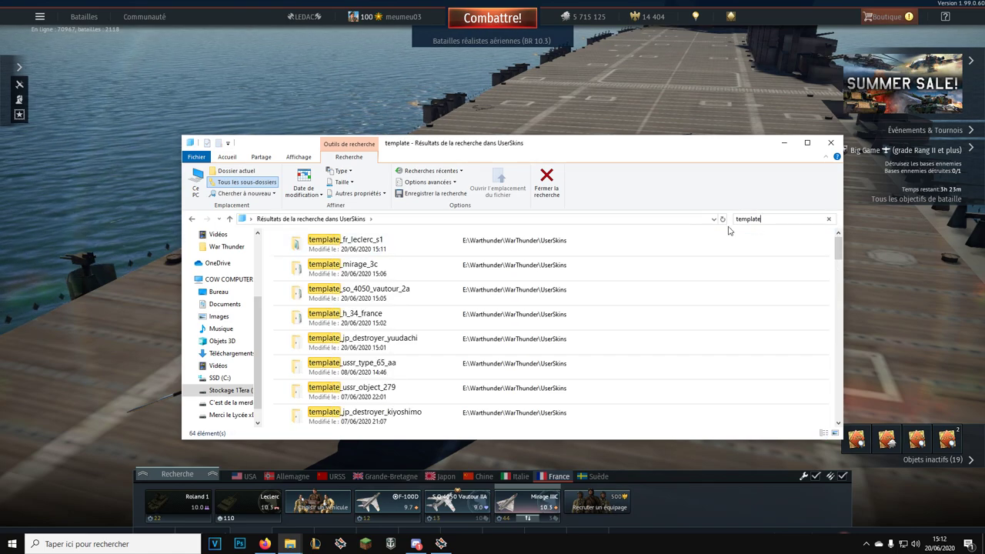
Step: Maximise the search results window and open the template_mirage_3c folder
key(super+Up)
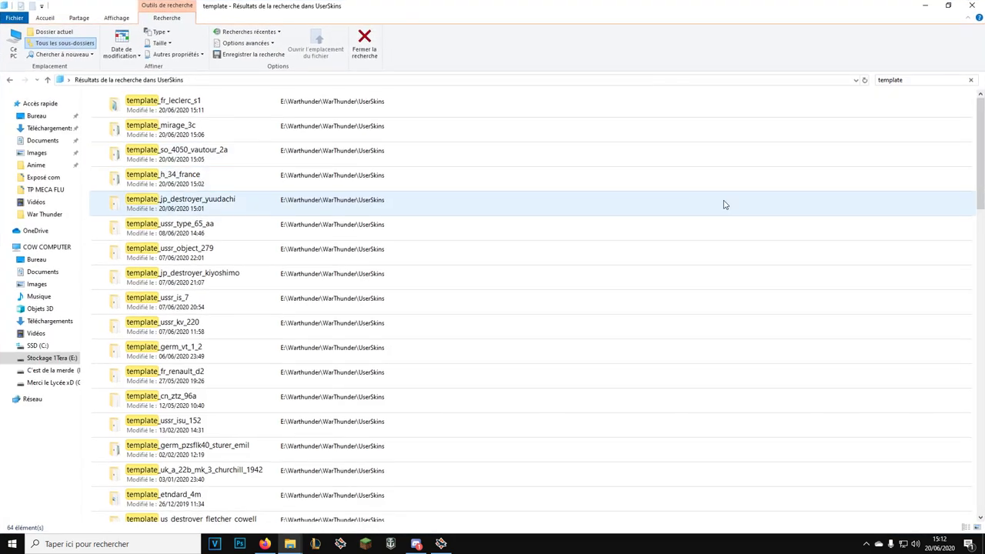
scroll(193, 153, down, 1)
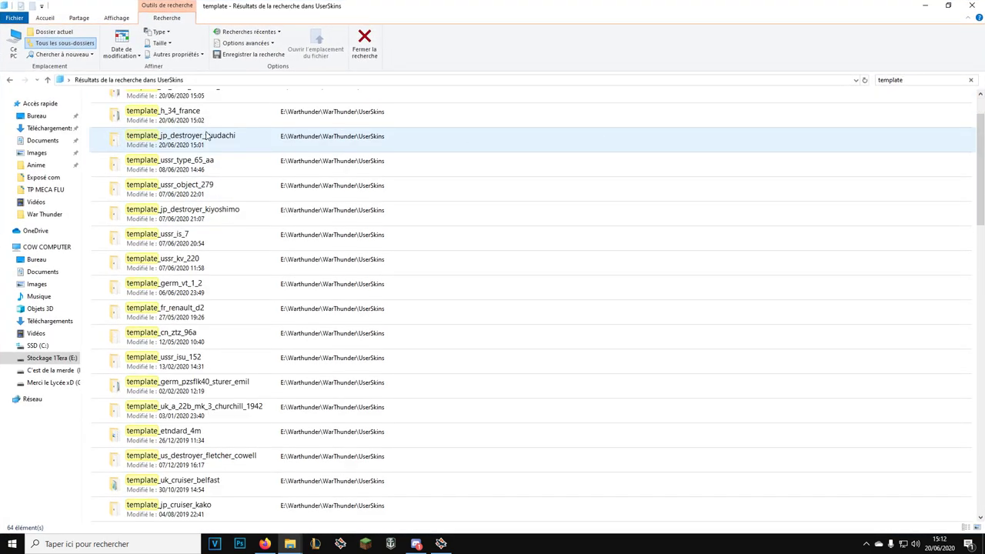
scroll(193, 150, up, 1)
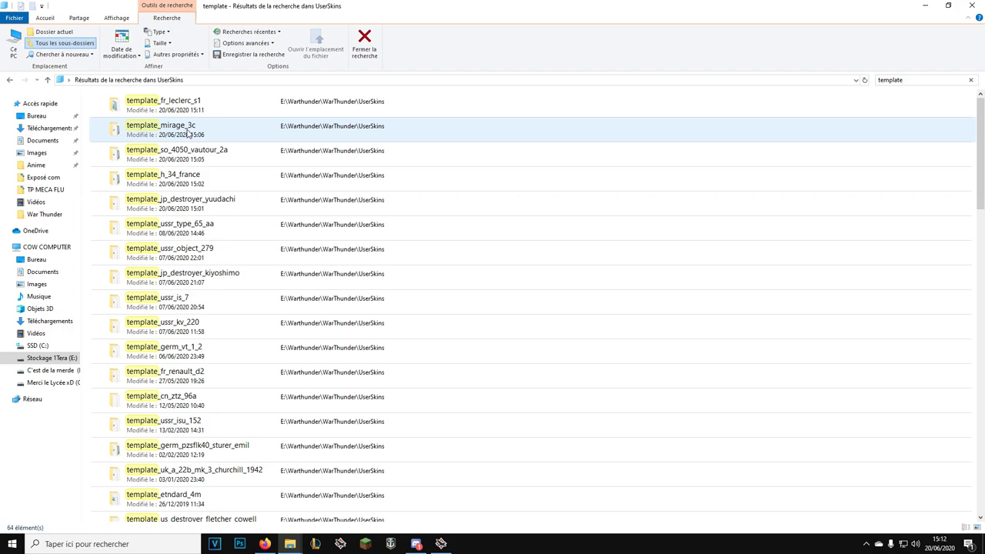
double_click(186, 132)
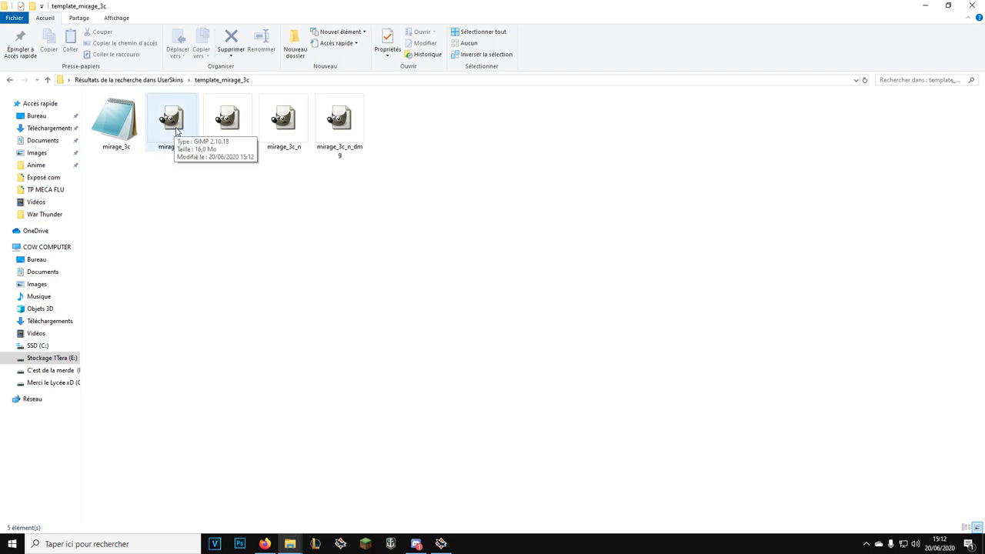
Step: Look at the programs offered for opening the mirage_3c image, and read the mirage_3c text file before closing it
right_click(175, 124)
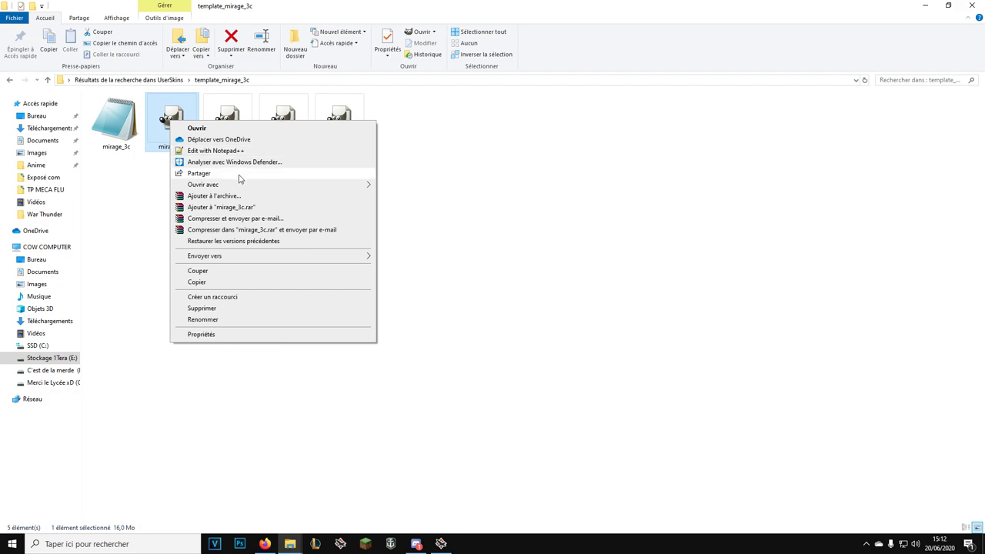
mouse_move(242, 185)
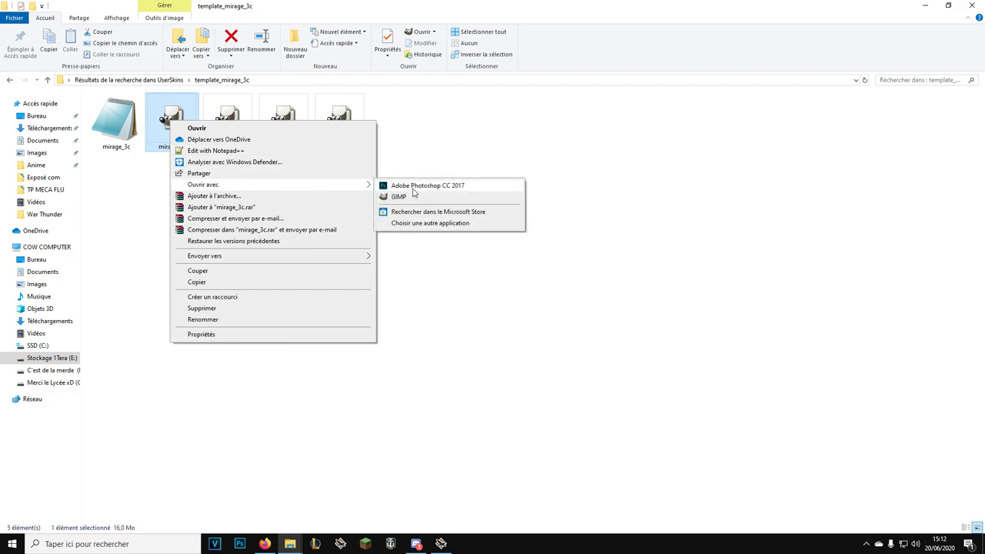
key(Escape)
double_click(112, 127)
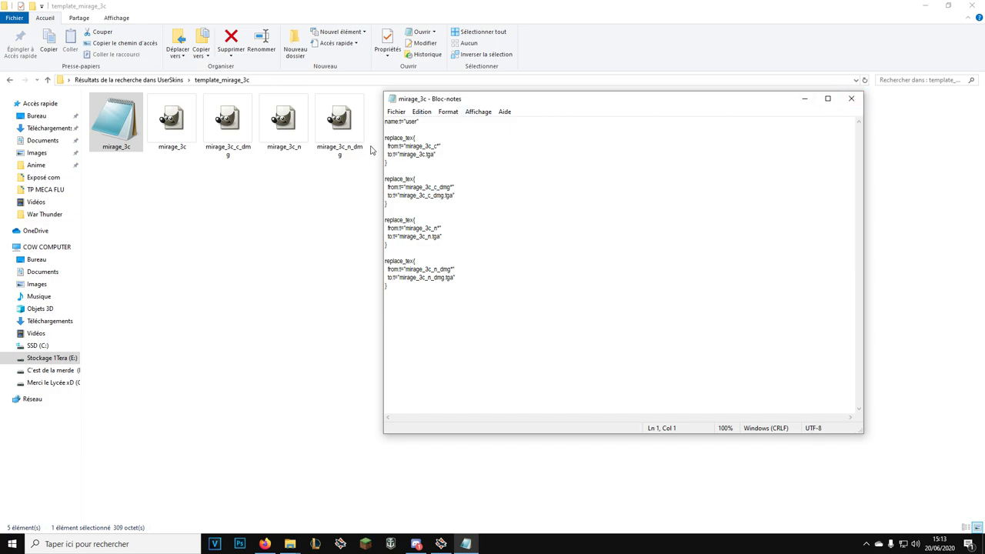
click(851, 98)
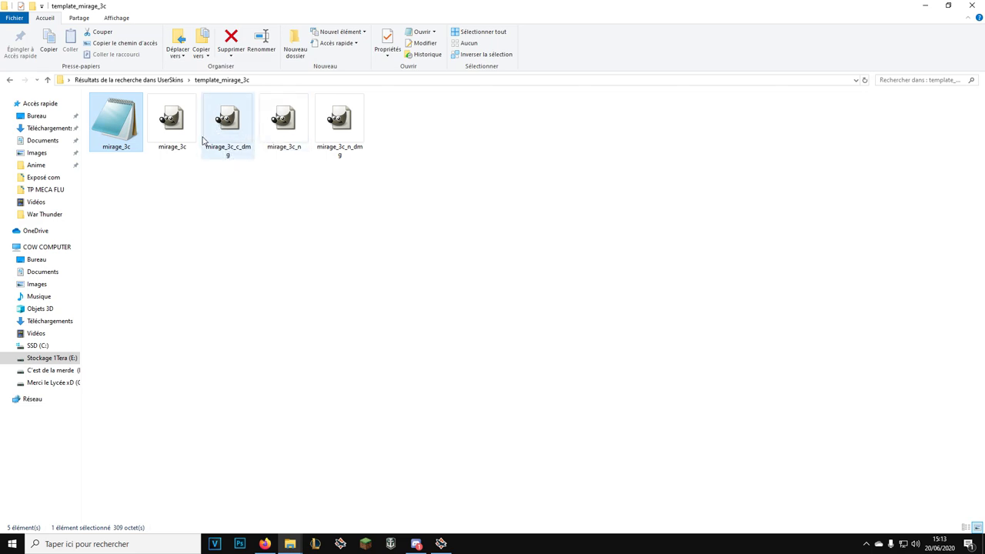
Step: Open the mirage_3c image with Adobe Photoshop CC 2017 and view the texture layout
click(173, 129)
right_click(178, 125)
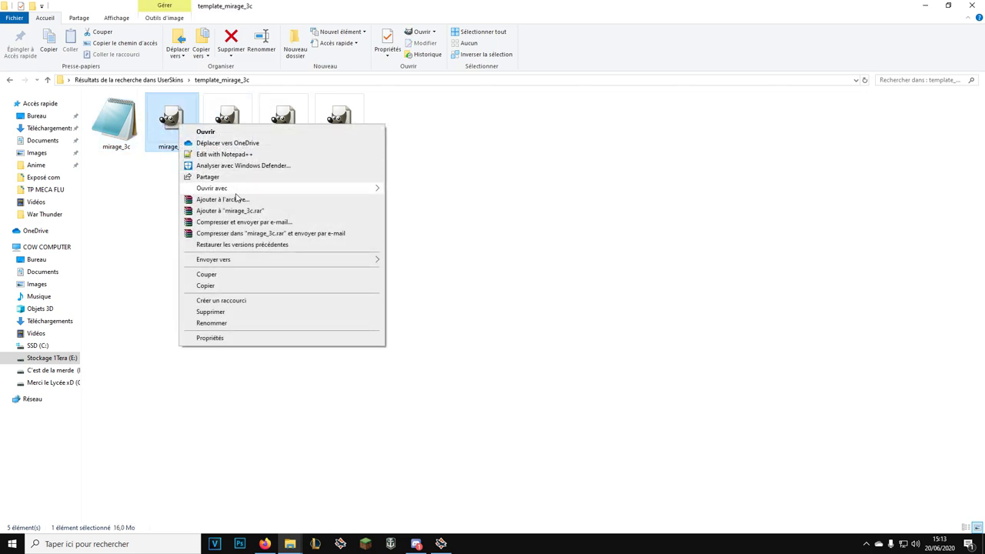
mouse_move(237, 192)
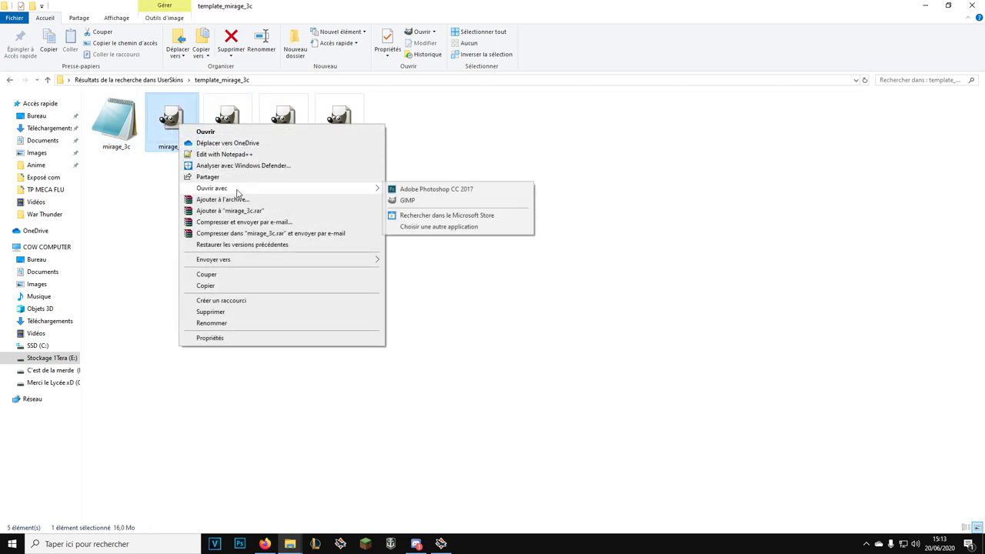
click(414, 193)
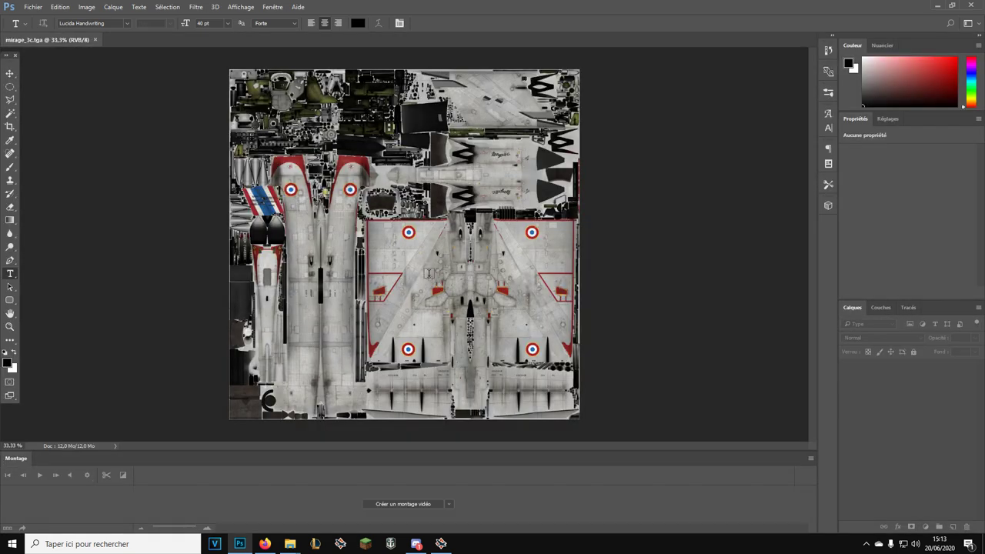
scroll(347, 220, up, 2)
scroll(394, 222, down, 1)
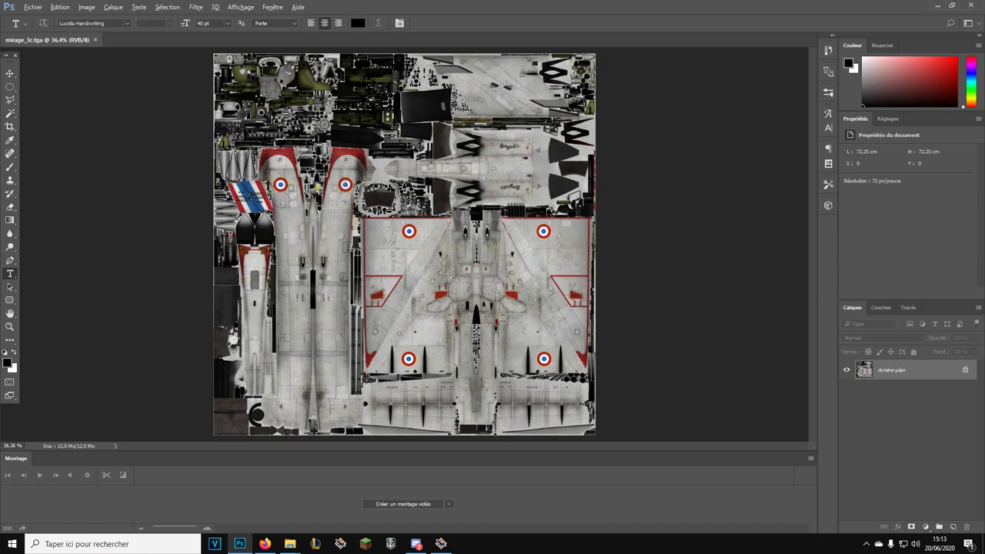
scroll(348, 248, up, 1)
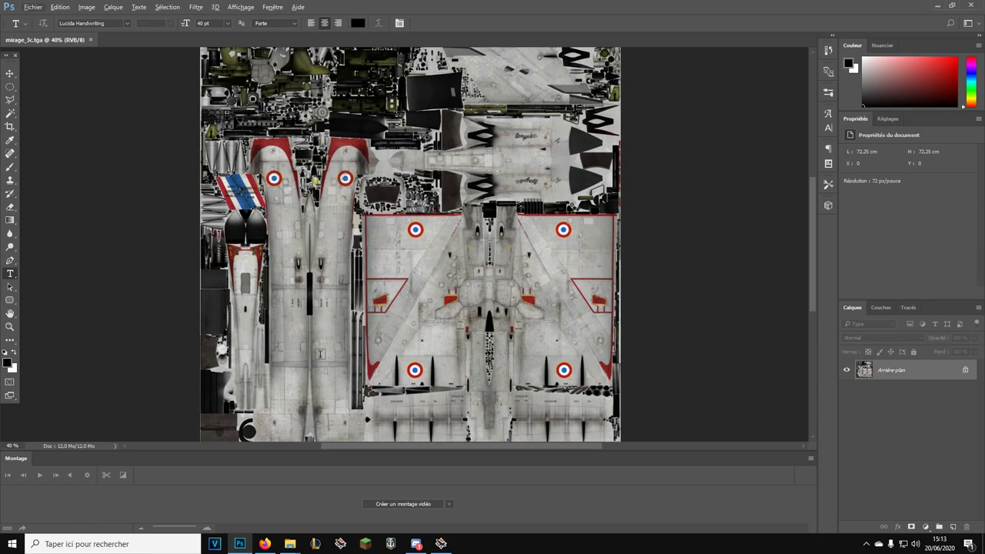
Step: Switch between War Thunder and Photoshop to compare the Mirage IIIC model with its texture layout
click(441, 543)
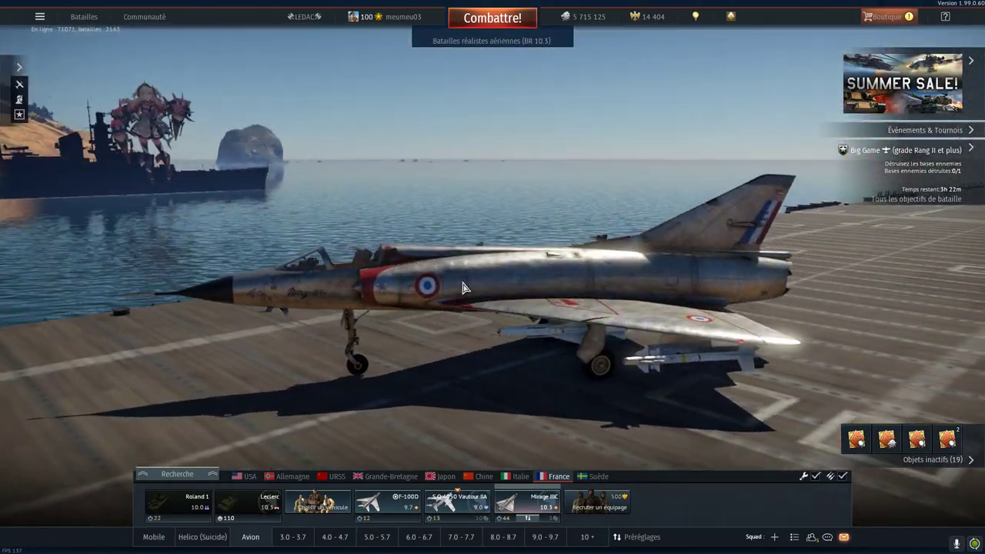
key(alt+Tab)
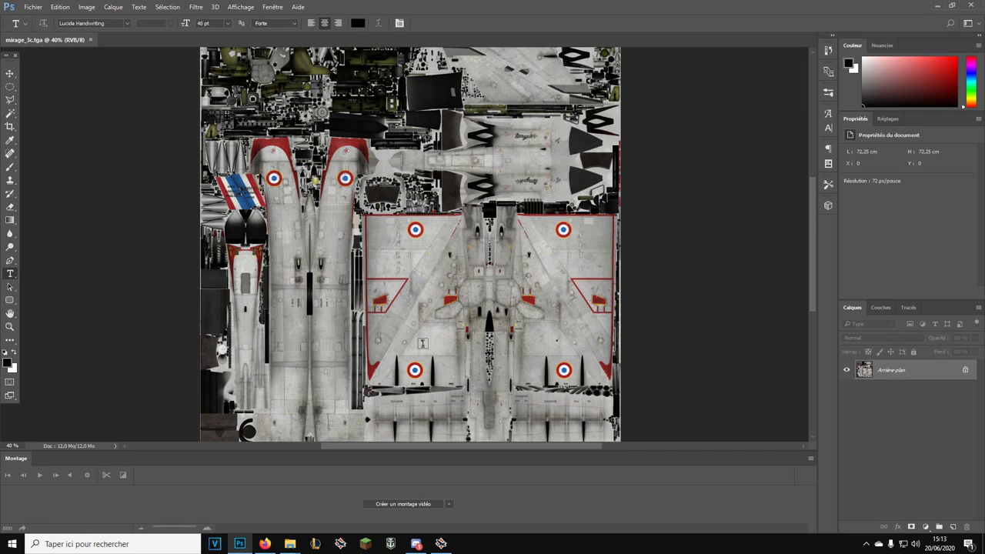
key(alt+Tab)
key(alt+Tab)
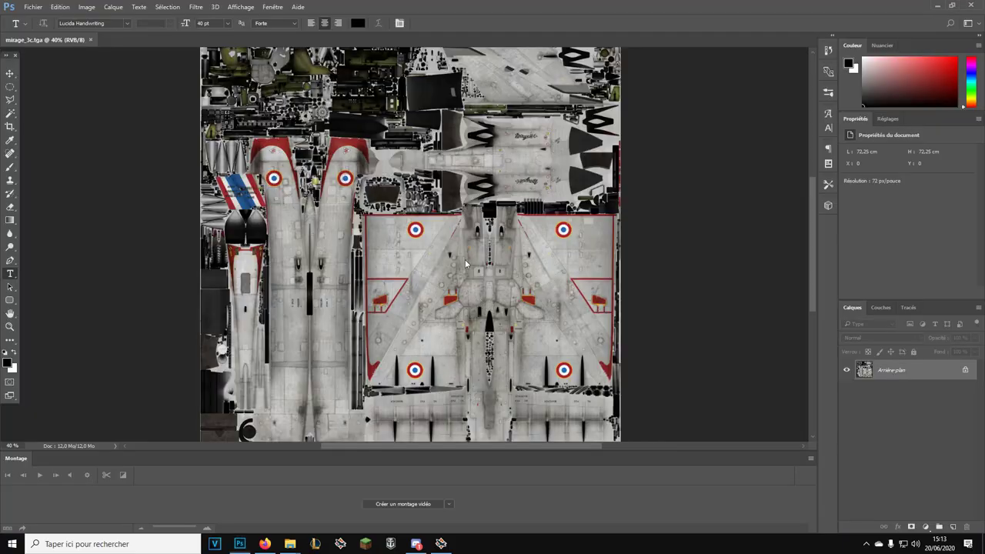
scroll(376, 271, up, 3)
key(alt+Tab)
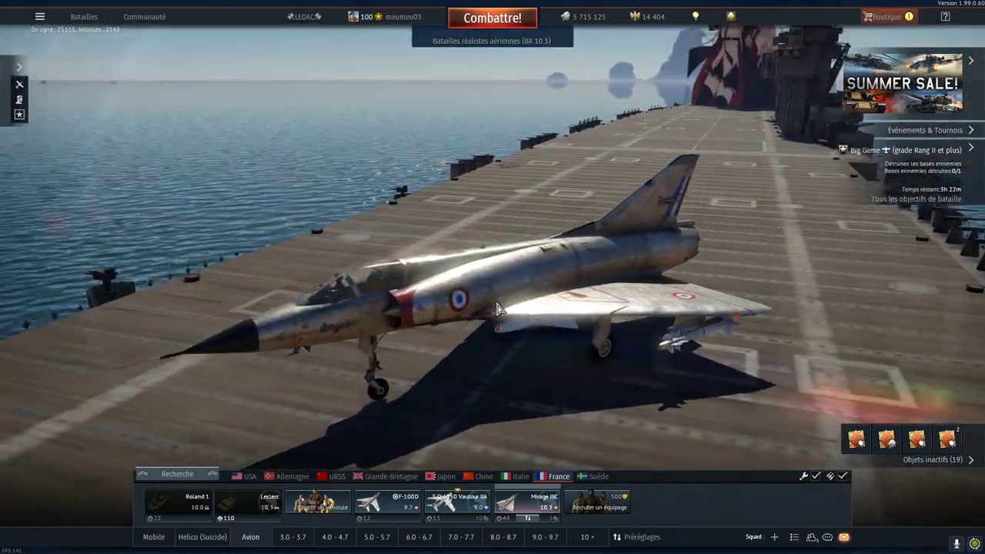
key(alt+Tab)
right_click(131, 44)
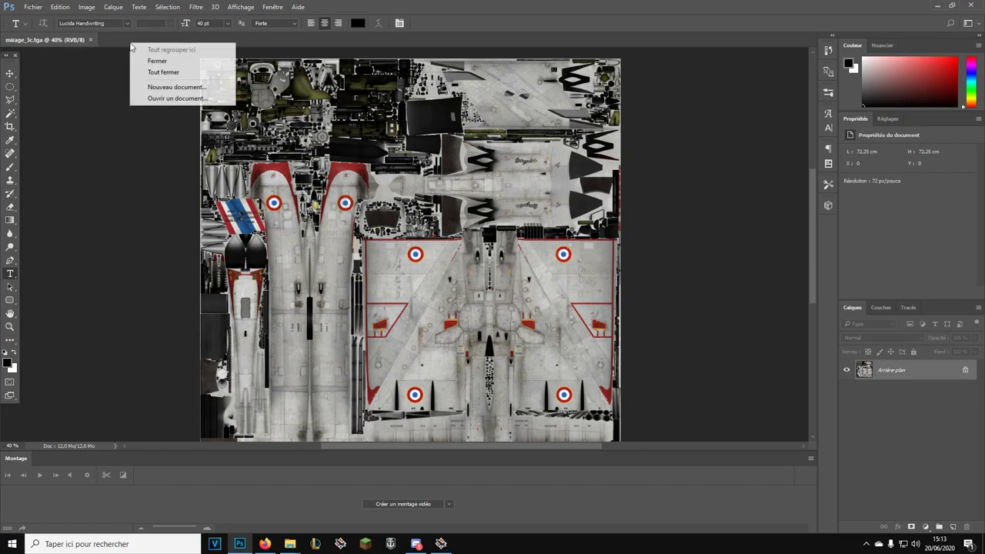
click(183, 99)
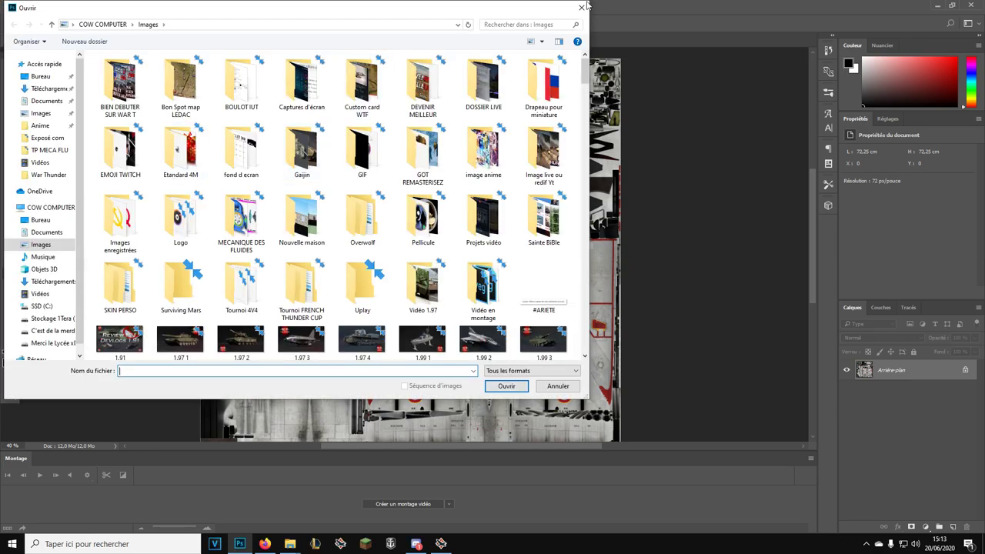
click(580, 8)
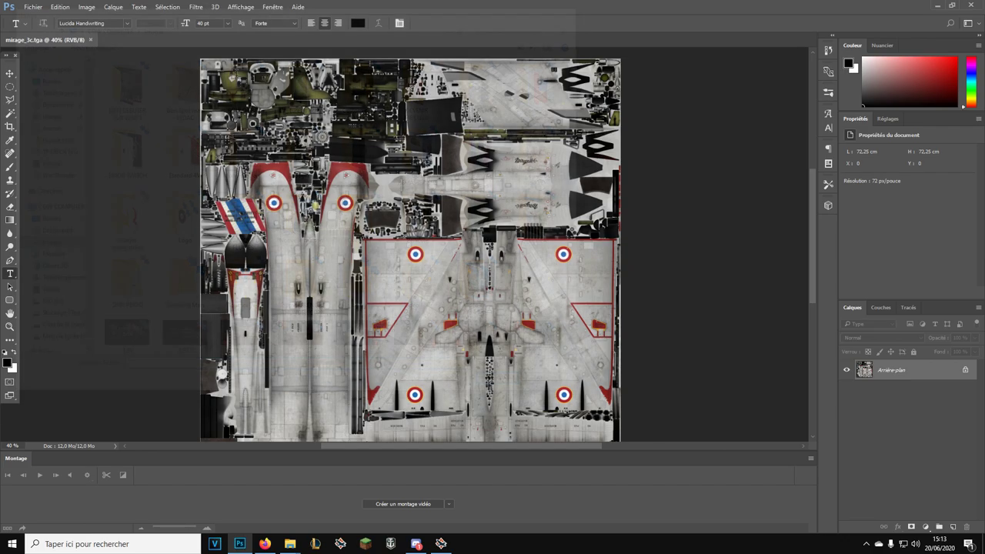
click(33, 7)
click(55, 29)
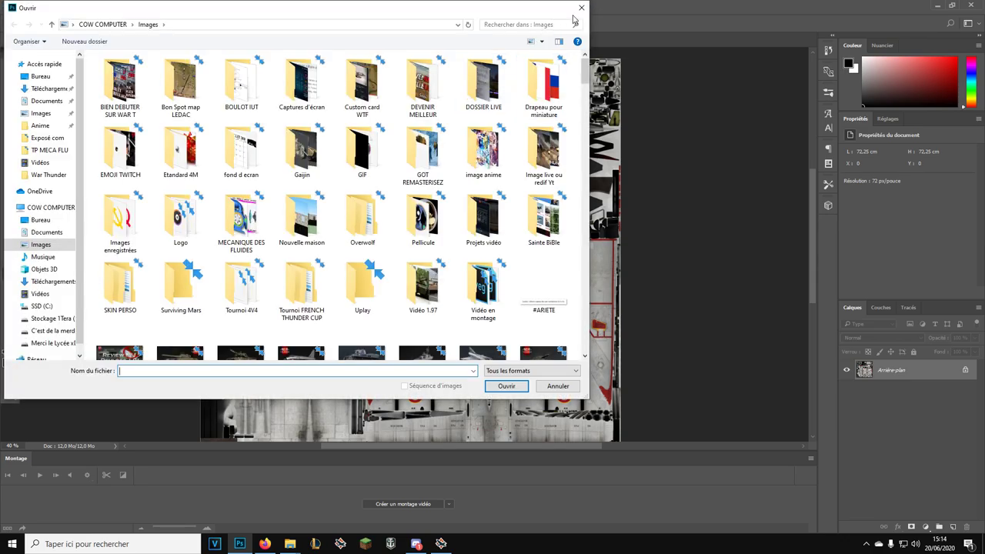
click(580, 6)
Step: Close the template texture and browse for a file to open in the WarThunder folder's UserSkins subfolder
click(90, 39)
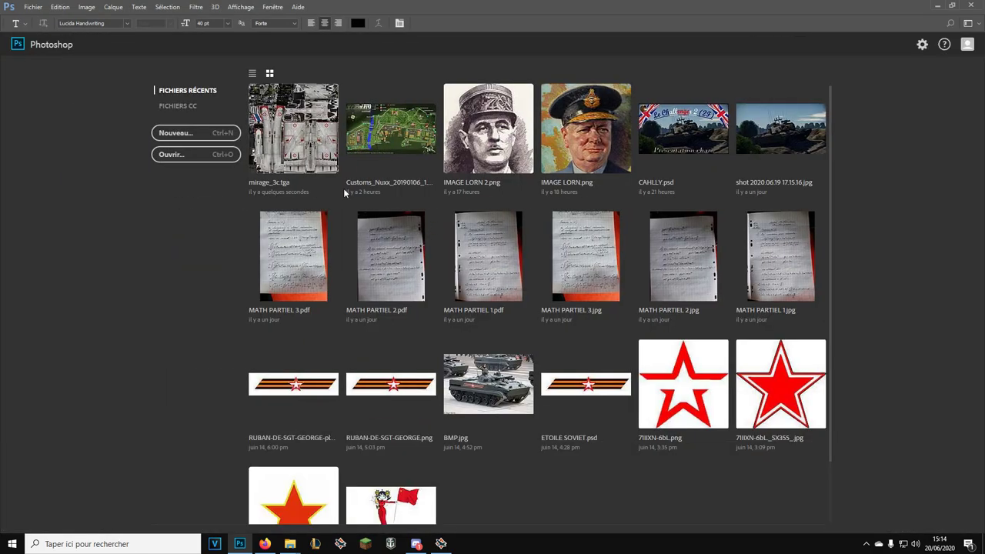
scroll(571, 173, down, 3)
scroll(385, 200, up, 3)
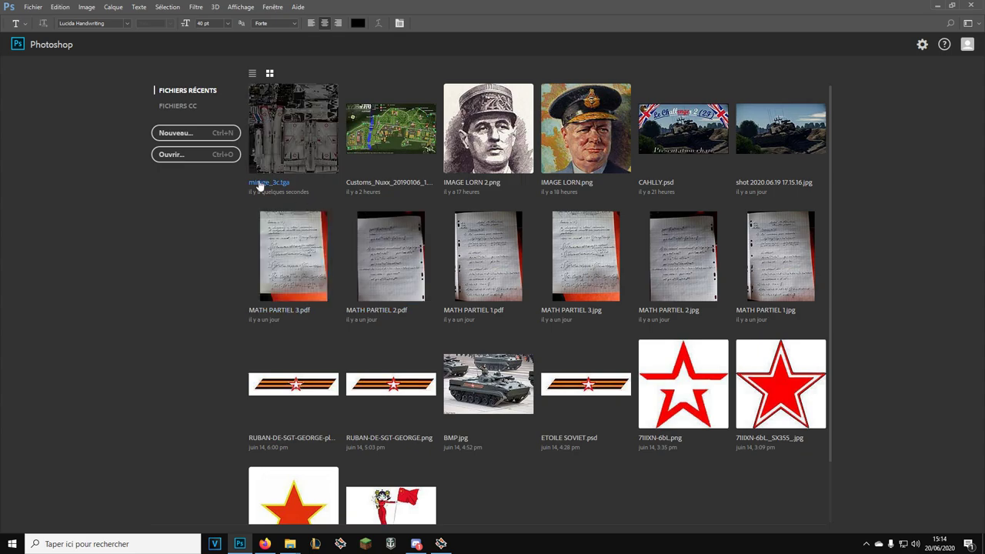
key(ctrl+o)
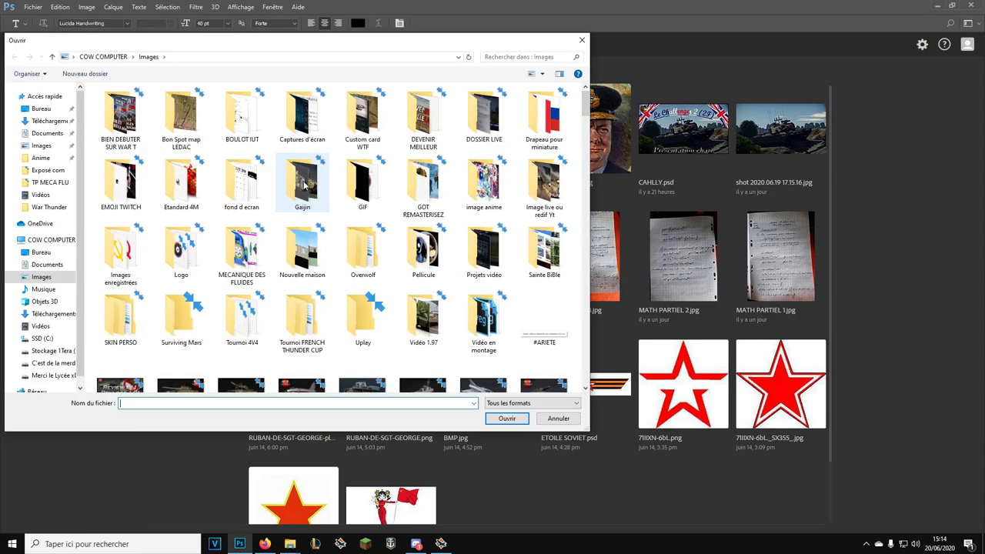
double_click(385, 221)
scroll(178, 286, down, 8)
scroll(178, 285, down, 3)
double_click(153, 281)
double_click(127, 103)
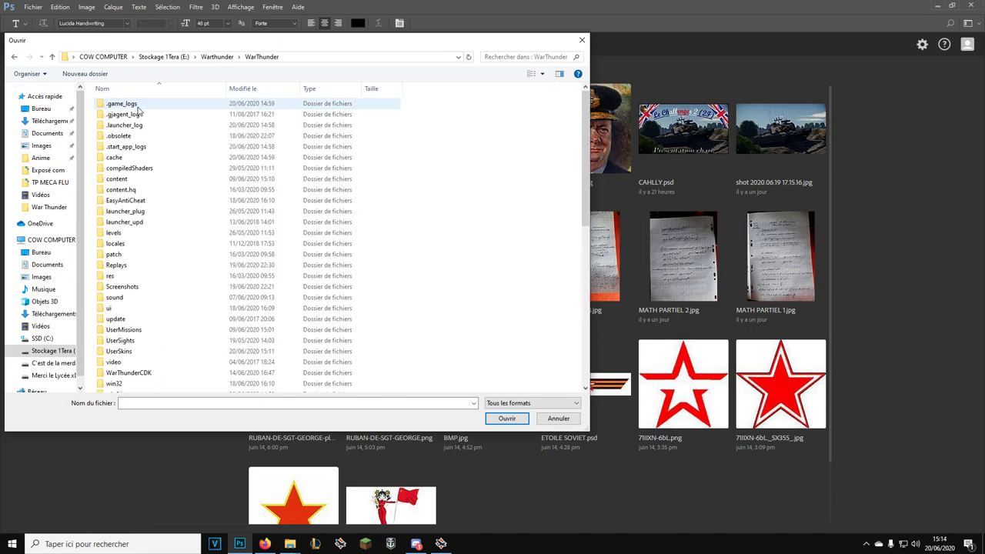
scroll(135, 297, down, 3)
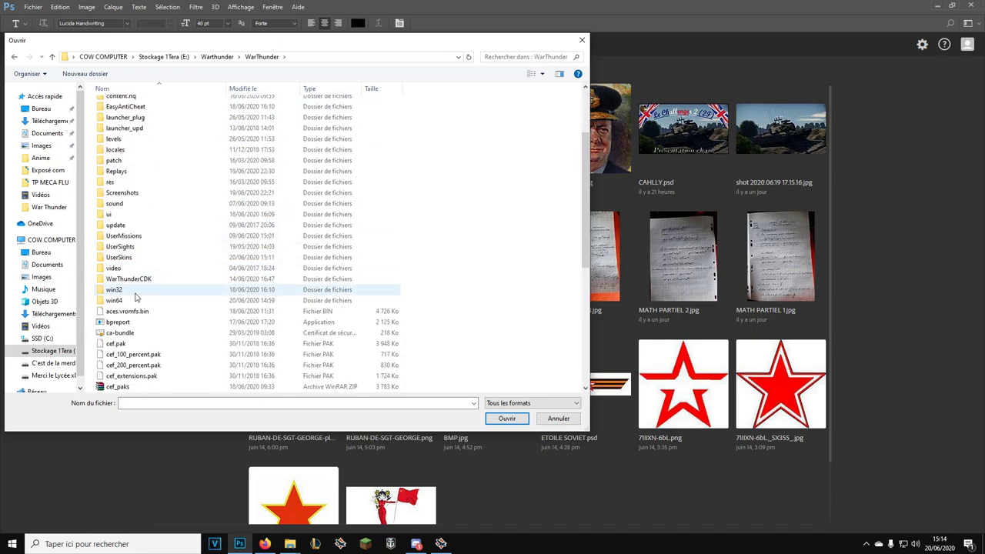
double_click(131, 257)
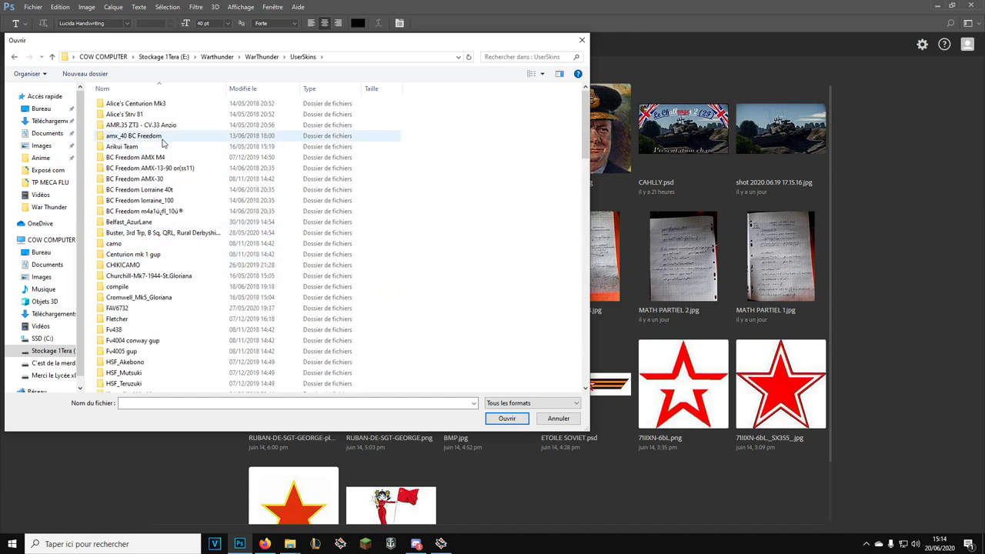
Step: Search UserSkins for "Mirage" and open the mirage_3c TARGA texture from the MIRAGE 3 PAF folder
click(514, 56)
text(Mirage)
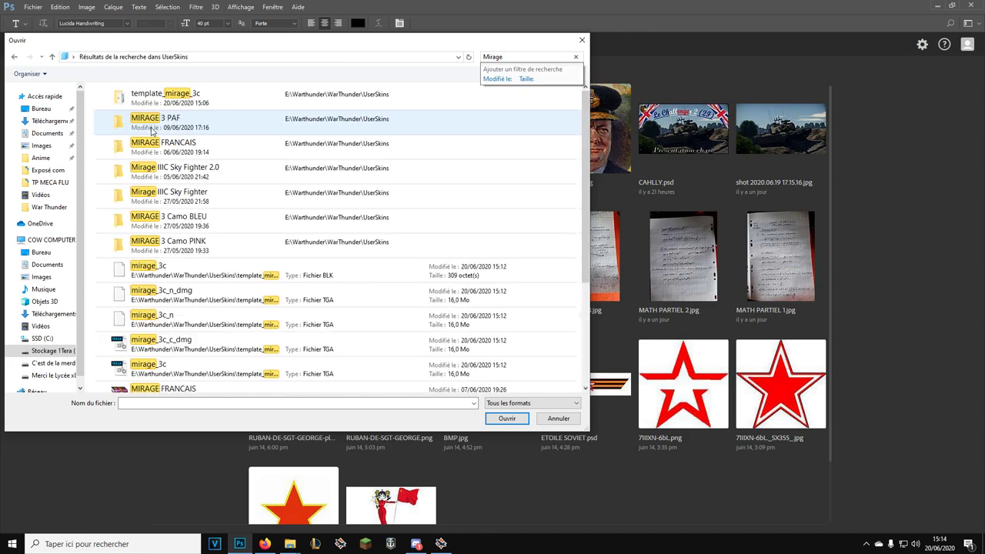
double_click(173, 128)
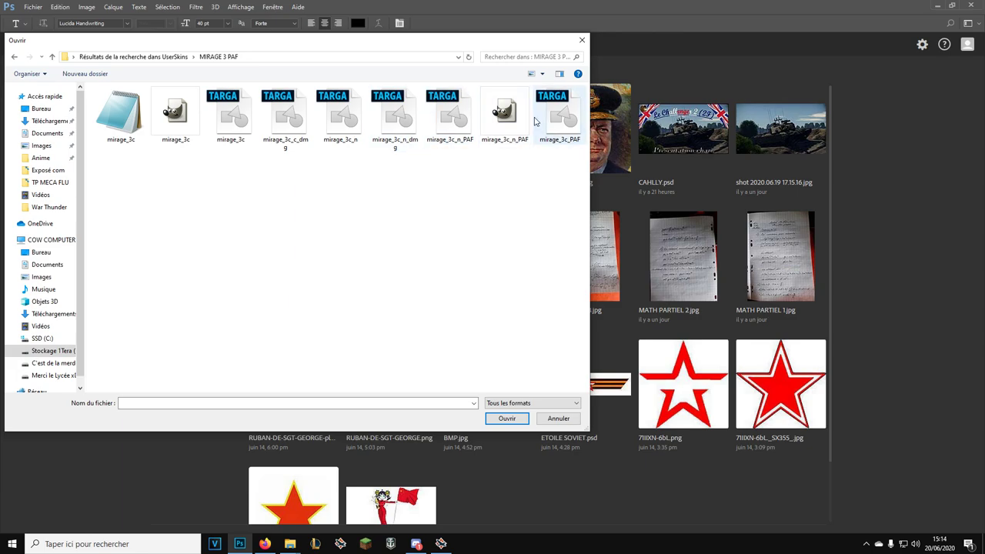
double_click(239, 123)
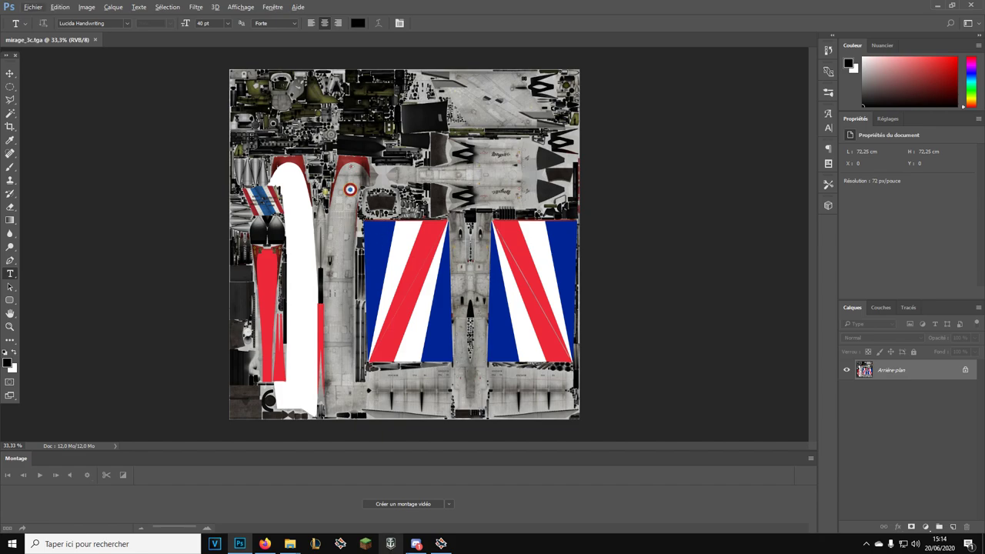
Step: Switch to War Thunder, apply the MIRAGE 3 PAF user skin to the Mirage IIIC, and view the painted aircraft
click(440, 545)
click(530, 504)
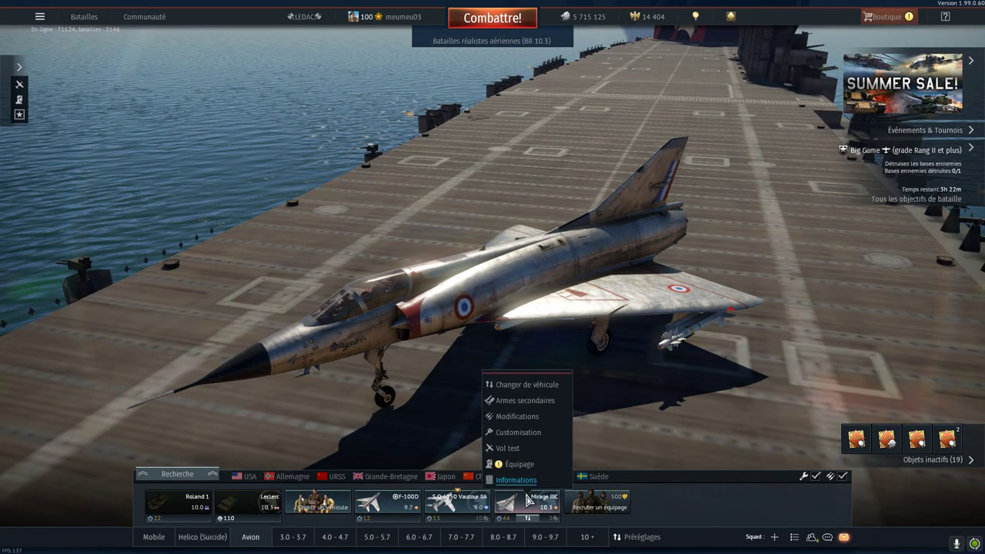
click(518, 433)
click(892, 447)
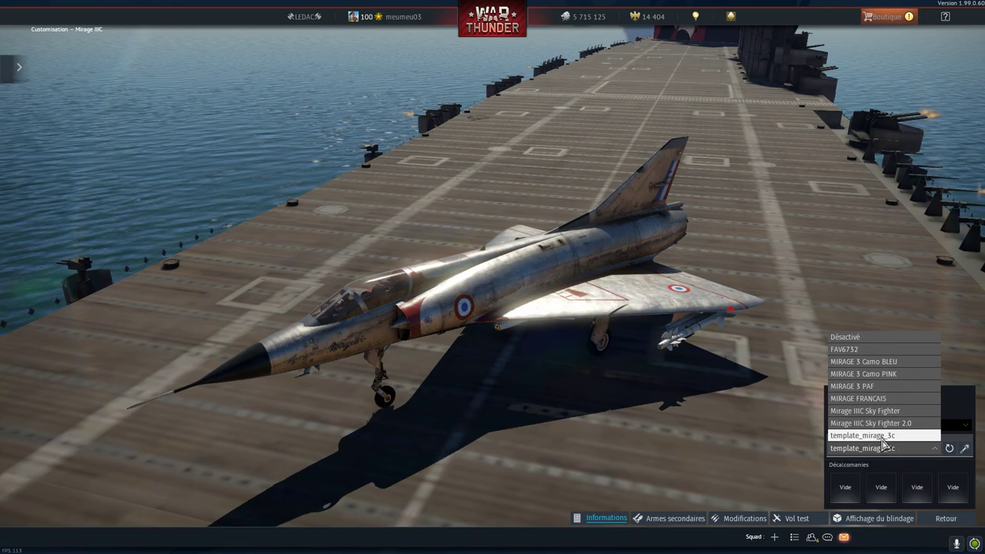
click(879, 389)
drag(585, 267, 541, 254)
key(Escape)
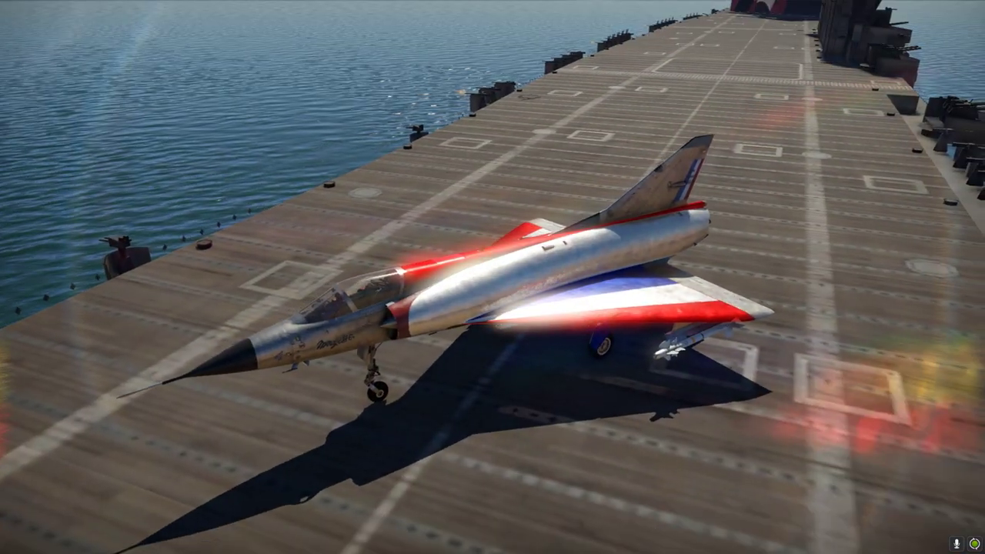
Step: Return to Photoshop, close the PAF texture, and reopen the unpainted mirage_3c.tga template from the recent files
key(alt+Tab)
click(542, 255)
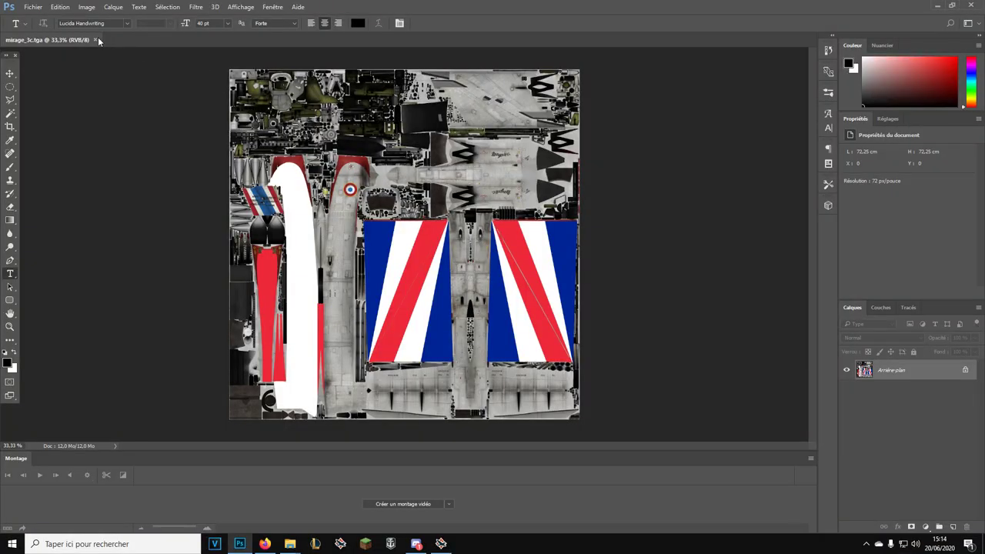
key(ctrl+w)
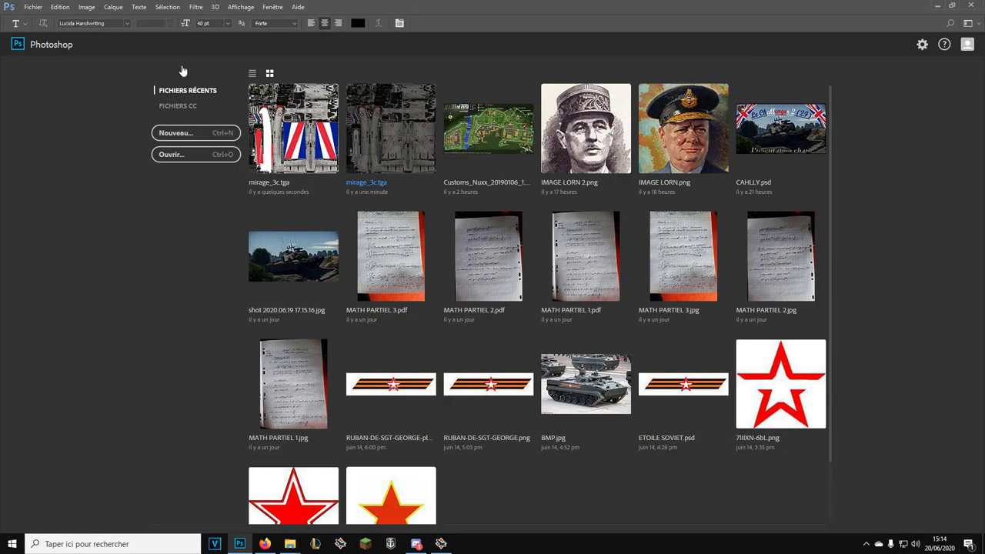
click(381, 131)
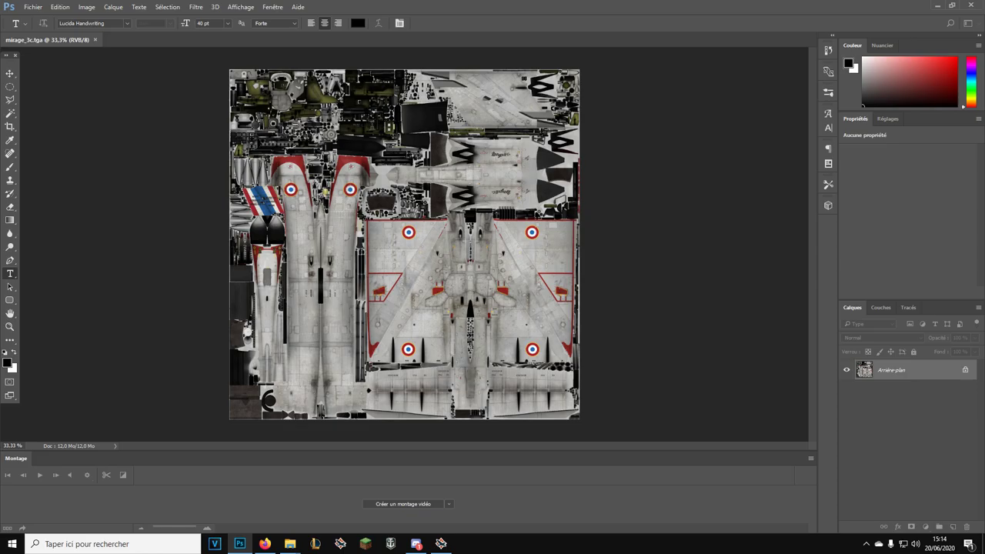
Step: Switch to War Thunder, set the Mirage IIIC's user skin back to template_mirage_3c, and inspect the fuselage and wing
click(439, 544)
click(527, 508)
click(528, 433)
click(878, 449)
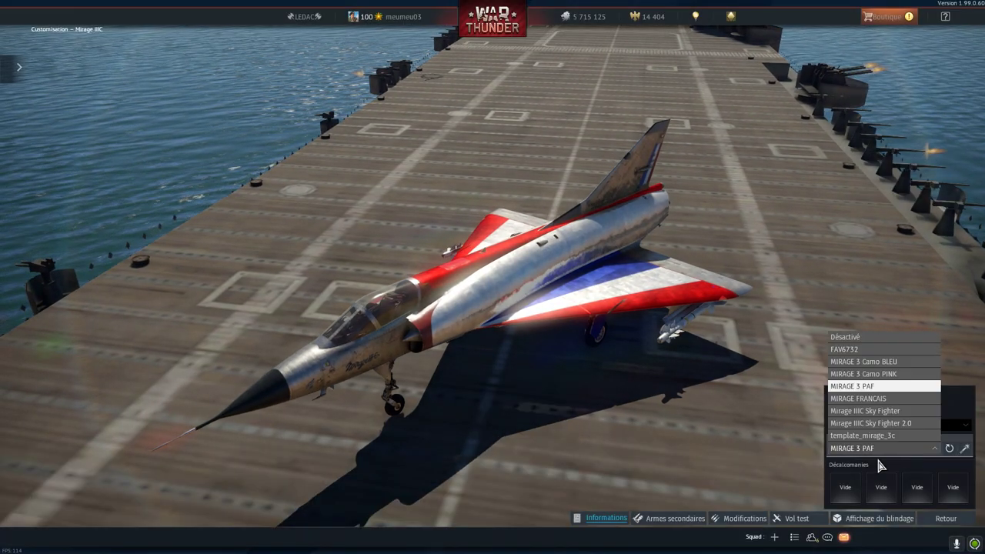
click(882, 436)
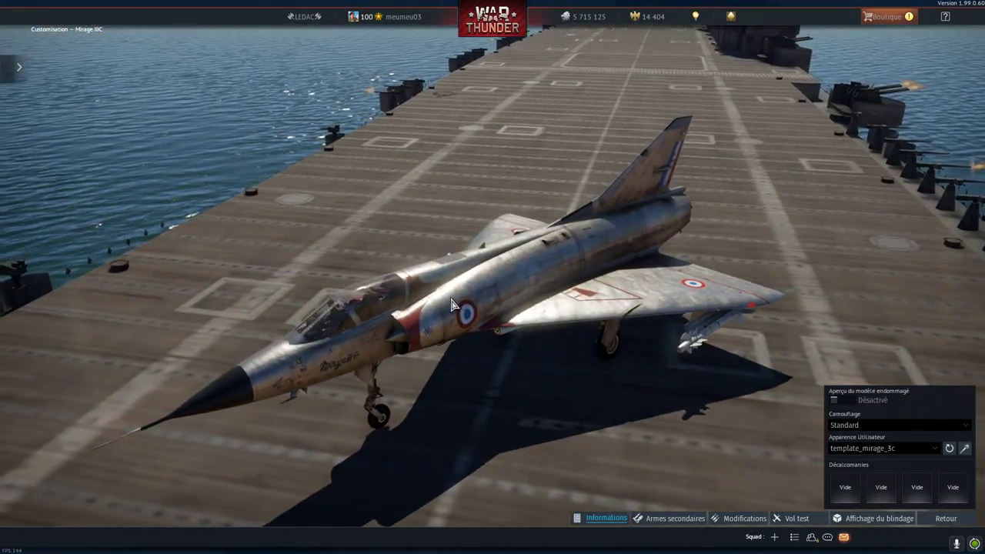
drag(453, 304, 551, 318)
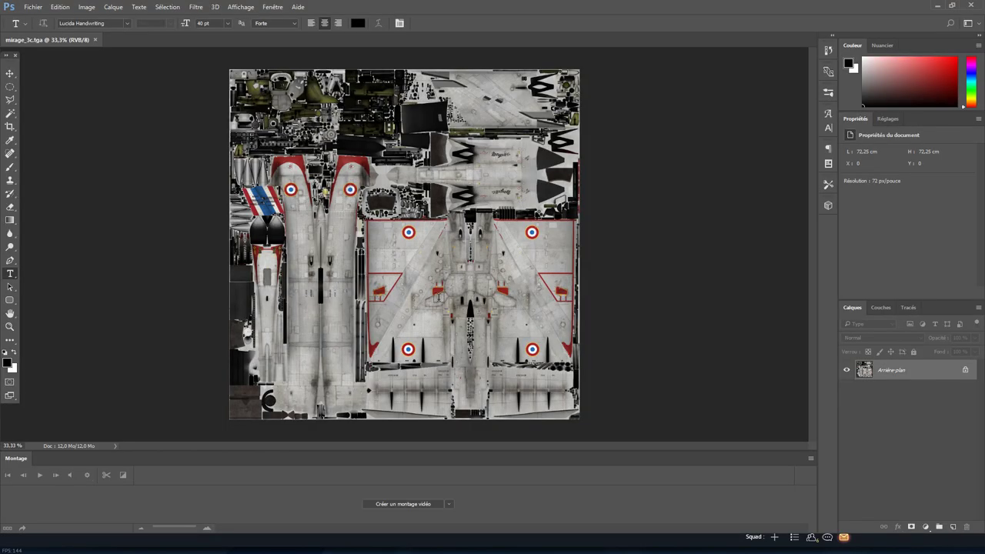
Step: Look over the wing area of the template, and open the "Drapeau pour miniature" folder under Images in File Explorer
scroll(431, 294, up, 5)
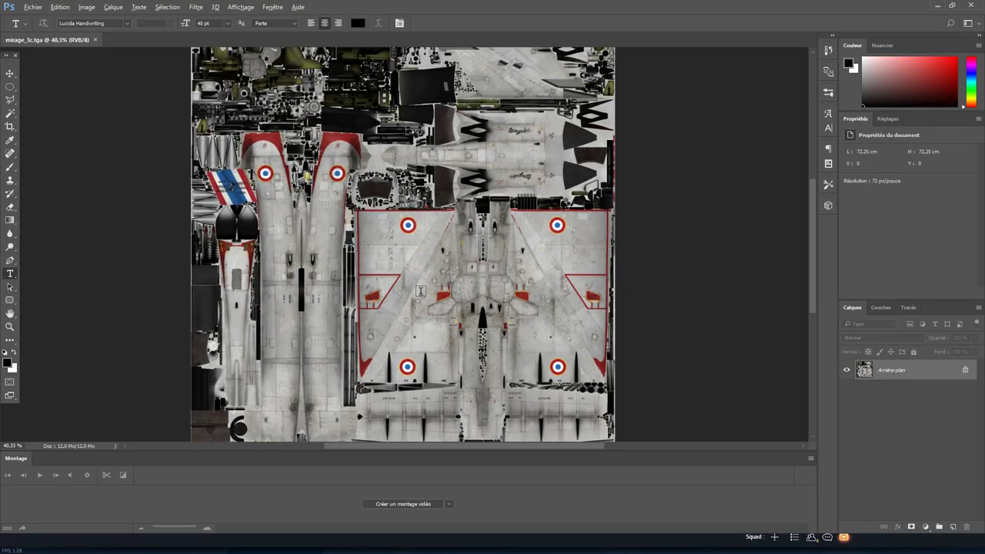
scroll(397, 387, up, 2)
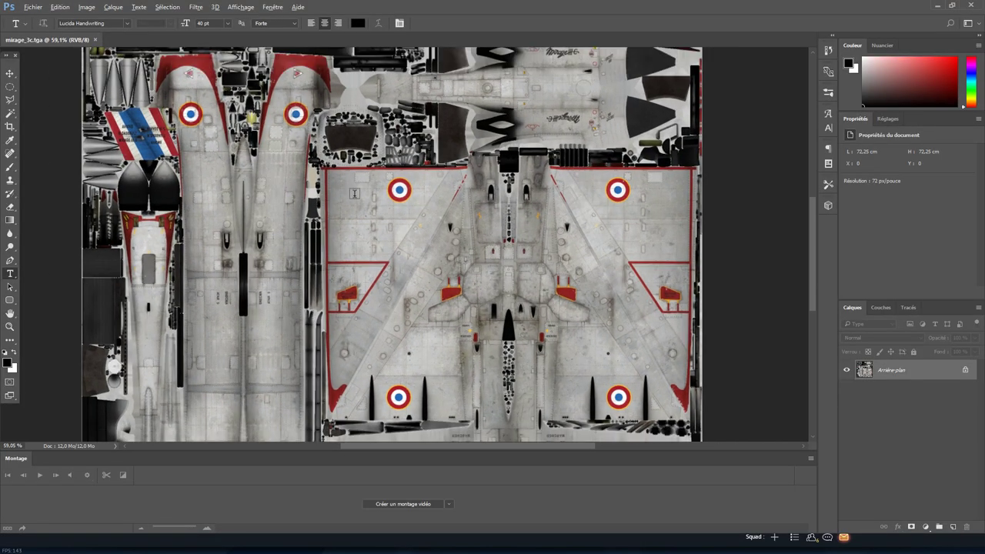
scroll(397, 387, down, 1)
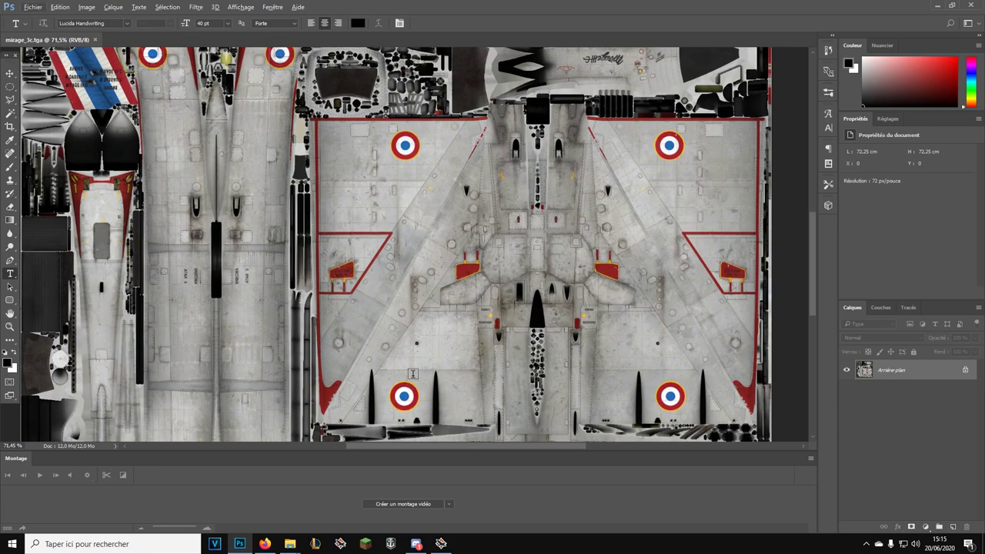
mouse_move(293, 544)
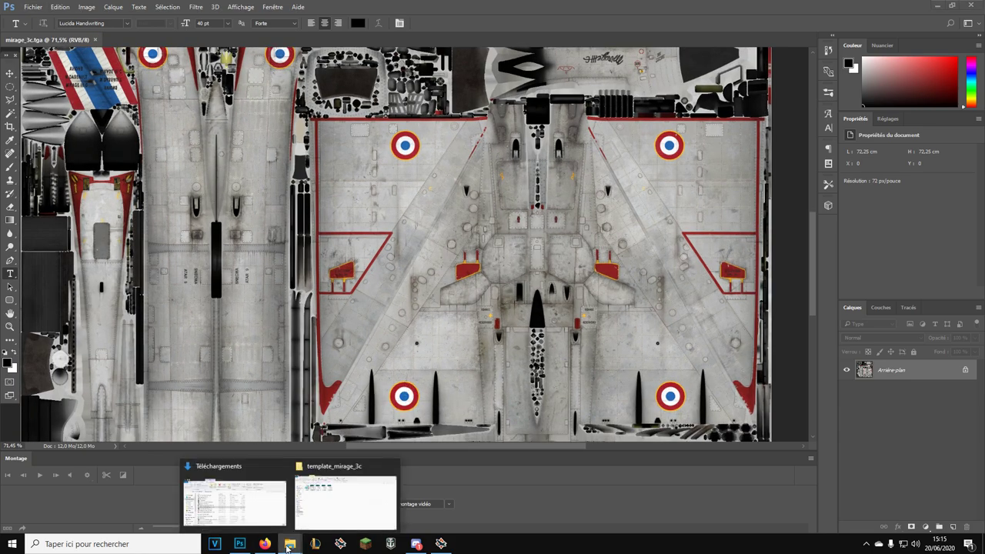
click(335, 505)
click(259, 508)
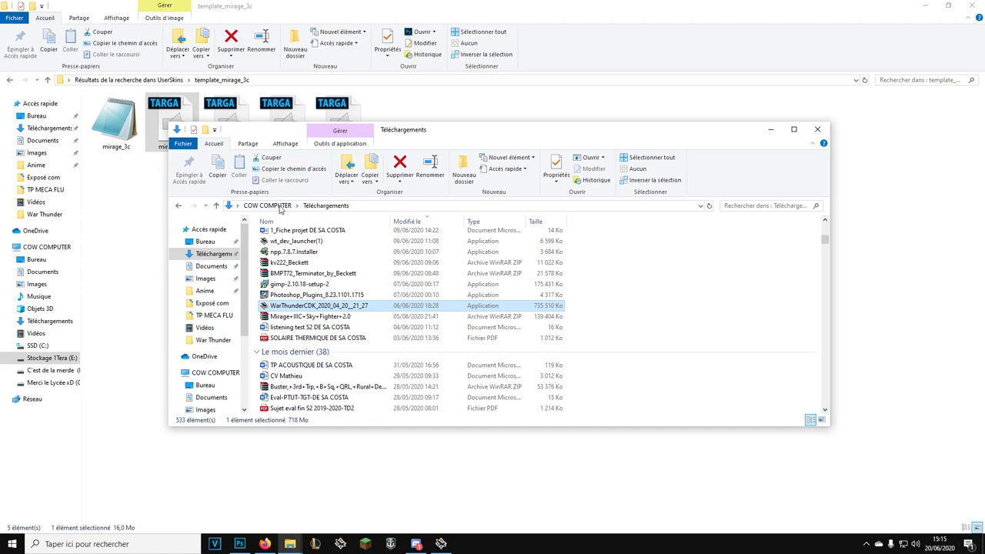
click(205, 277)
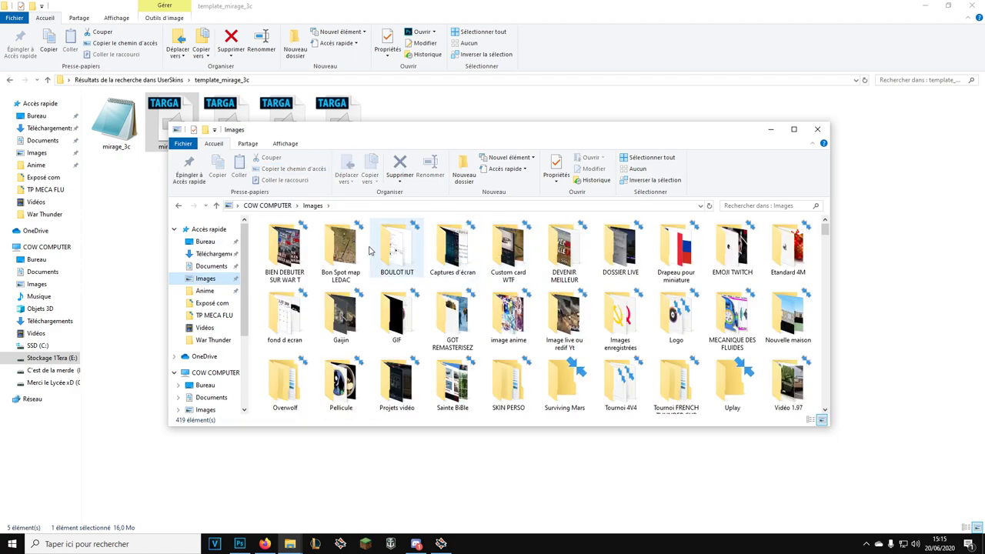
double_click(677, 259)
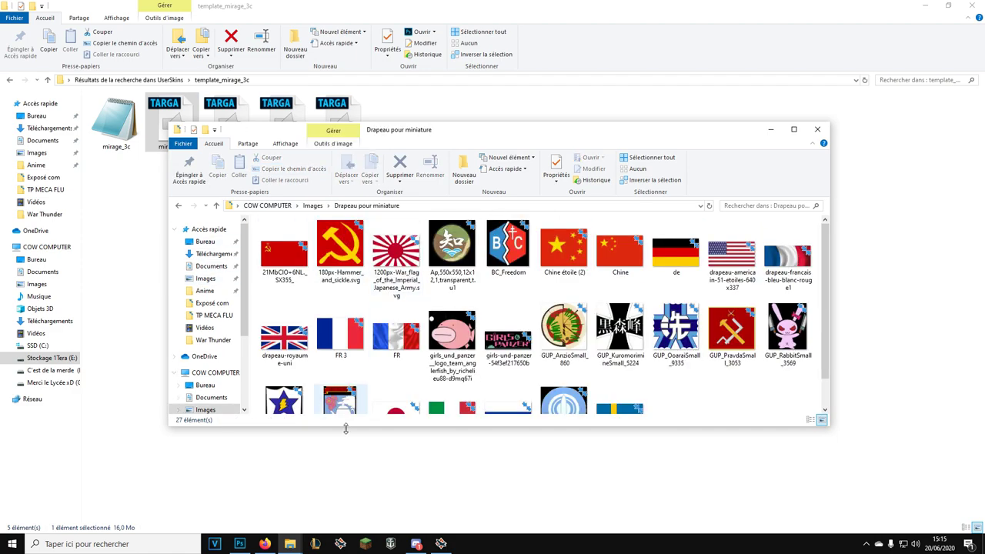
click(260, 544)
click(240, 544)
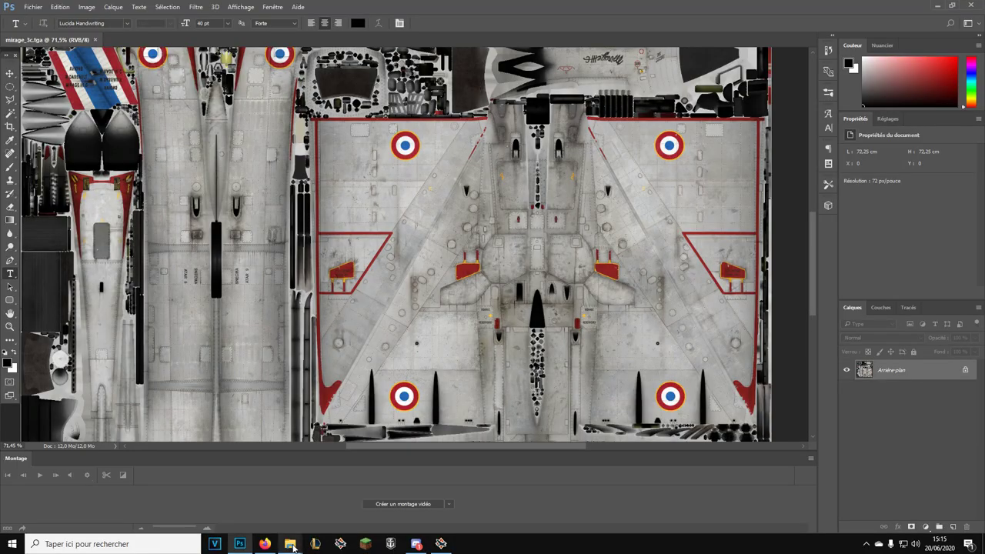
Step: Place the FR 3 flag image from the folder into the Photoshop texture, over the left-hand wing's lower roundel
mouse_move(290, 544)
click(264, 493)
drag(515, 133, 727, 10)
drag(554, 211, 449, 360)
drag(450, 303, 480, 408)
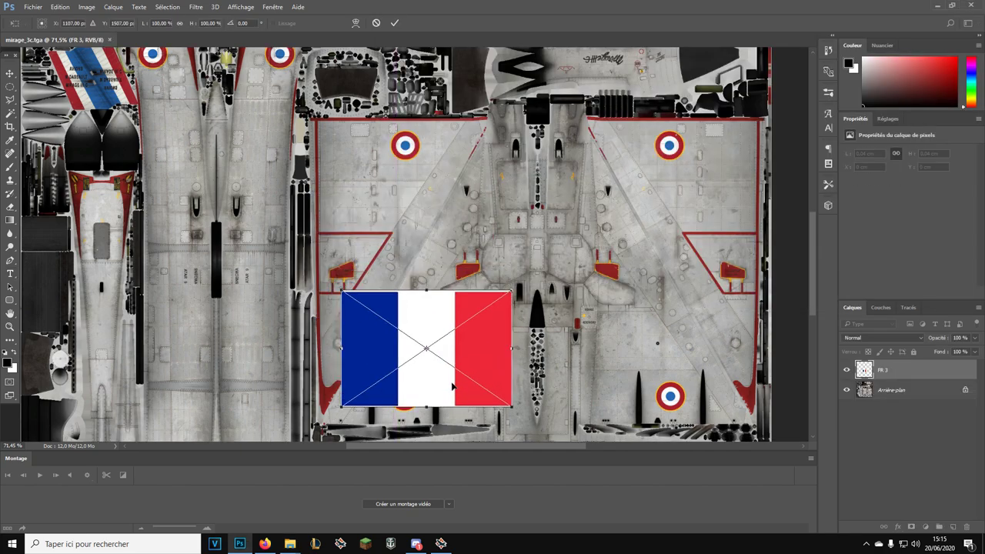
Step: Scale the placed flag down to about 10.94 × 6.84 cm, centre it over the roundel, and commit the placement
drag(341, 293, 427, 353)
drag(484, 366, 445, 355)
key(Return)
key(t)
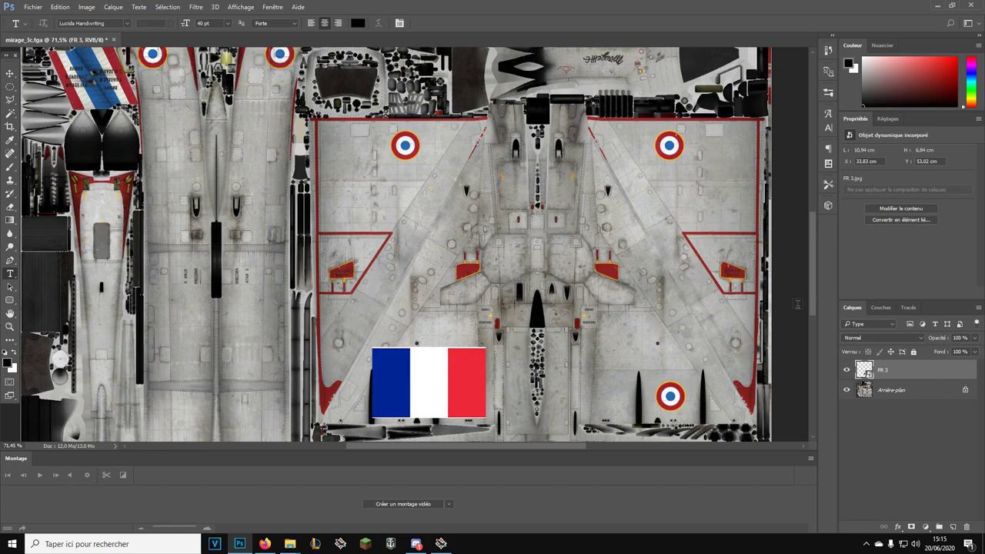
Step: Duplicate the FR 3 layer and move the copy horizontally about 20.7 cm onto the opposite wing's lower roundel
right_click(889, 369)
click(770, 53)
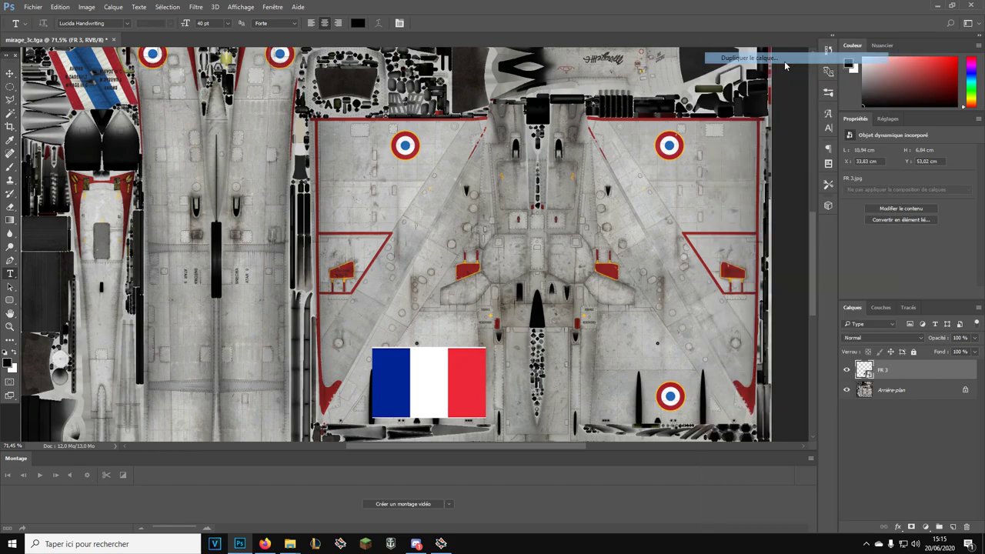
click(585, 166)
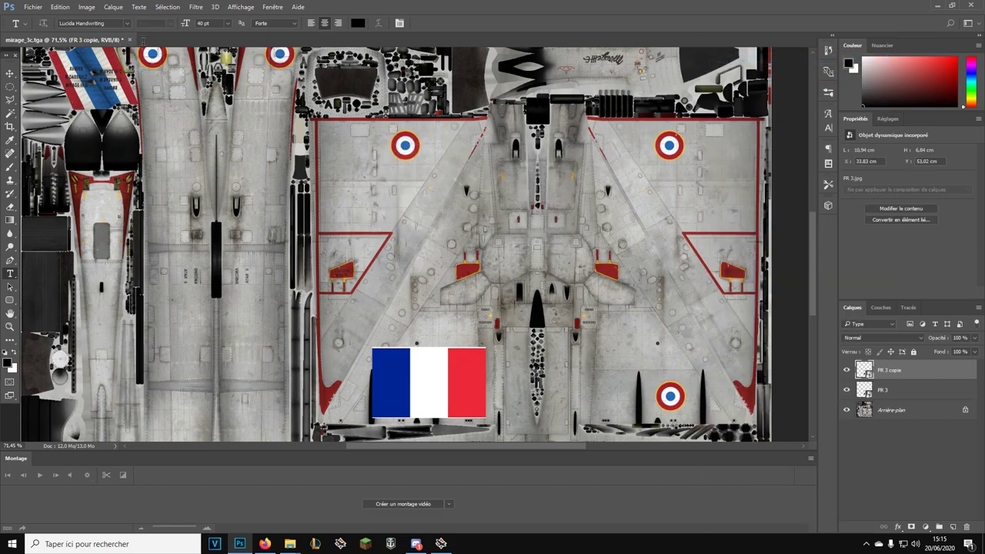
click(10, 73)
drag(426, 384, 648, 386)
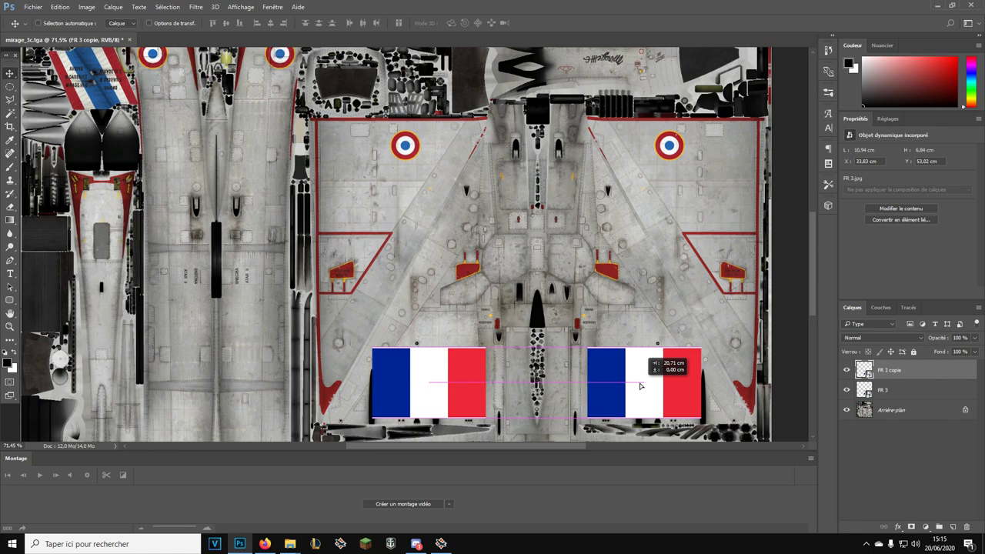
Step: Finish positioning the duplicated flag over the opposite wing's lower roundel, level with the first flag
drag(639, 385, 640, 386)
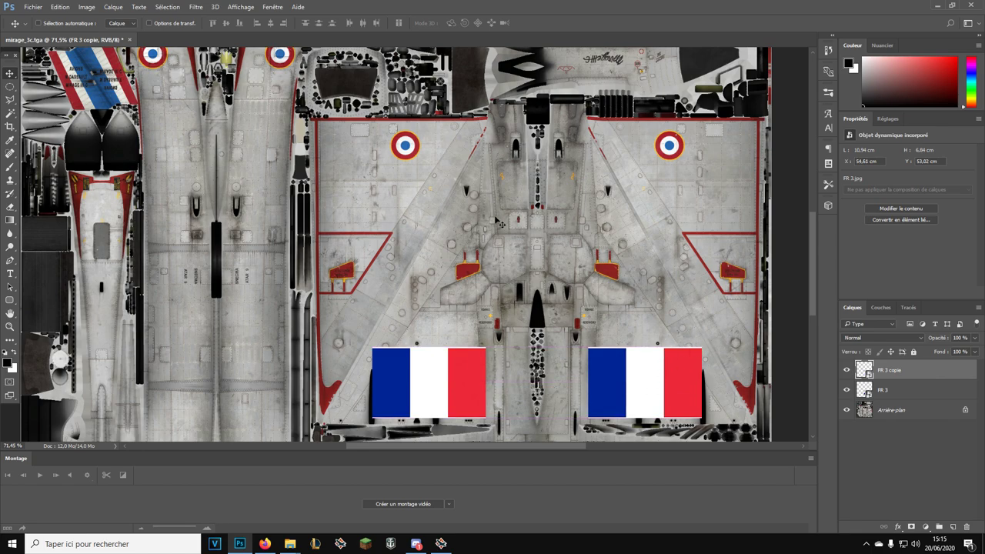
click(33, 7)
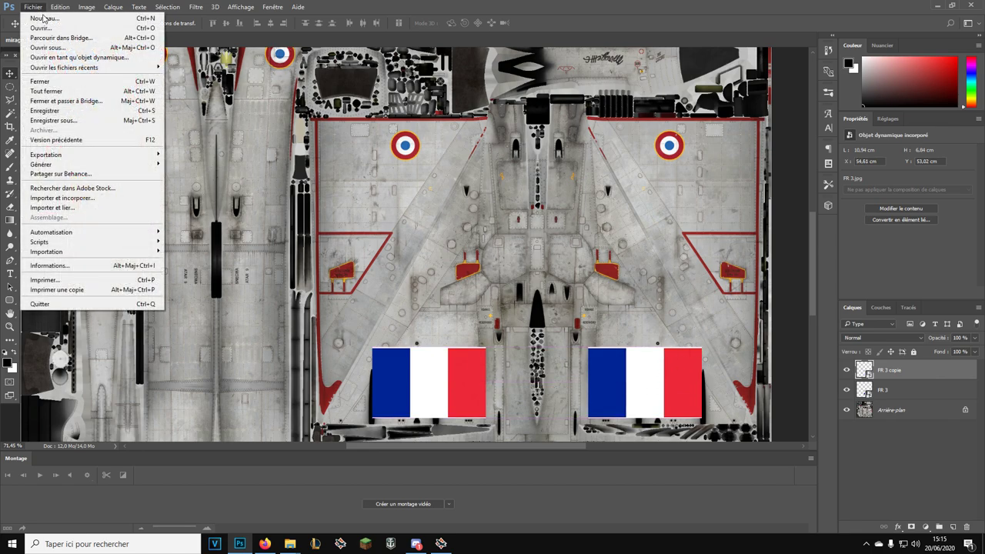
click(75, 121)
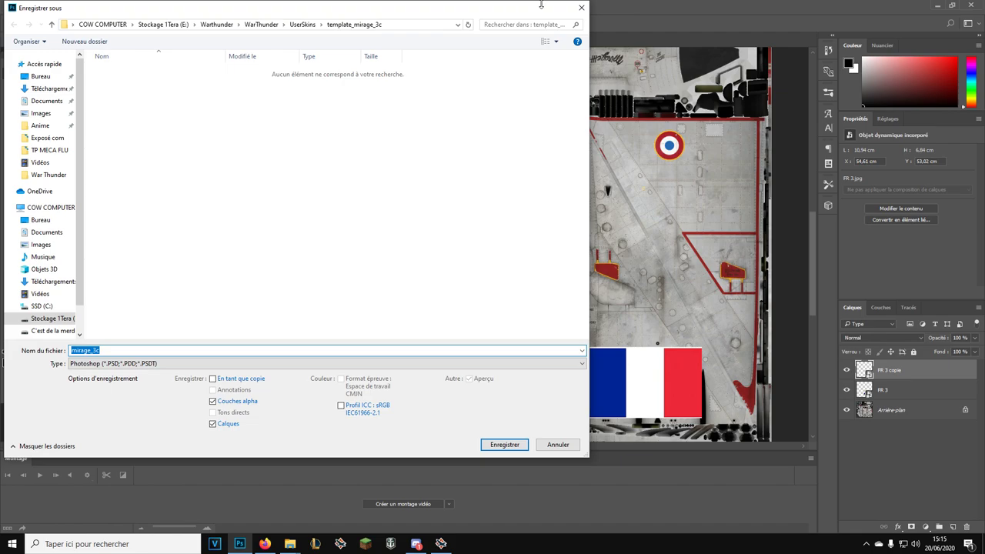
key(Return)
click(911, 425)
click(911, 419)
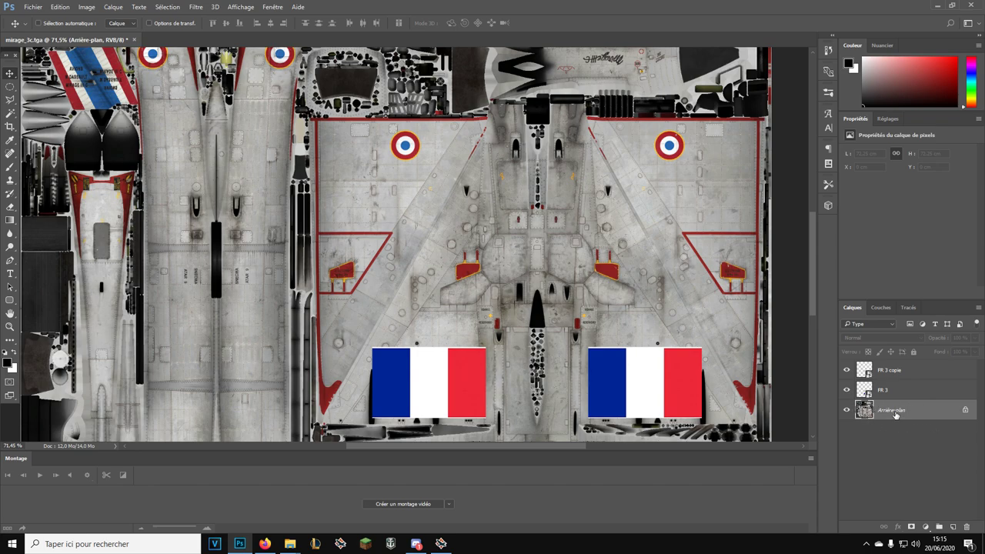
click(895, 437)
right_click(902, 442)
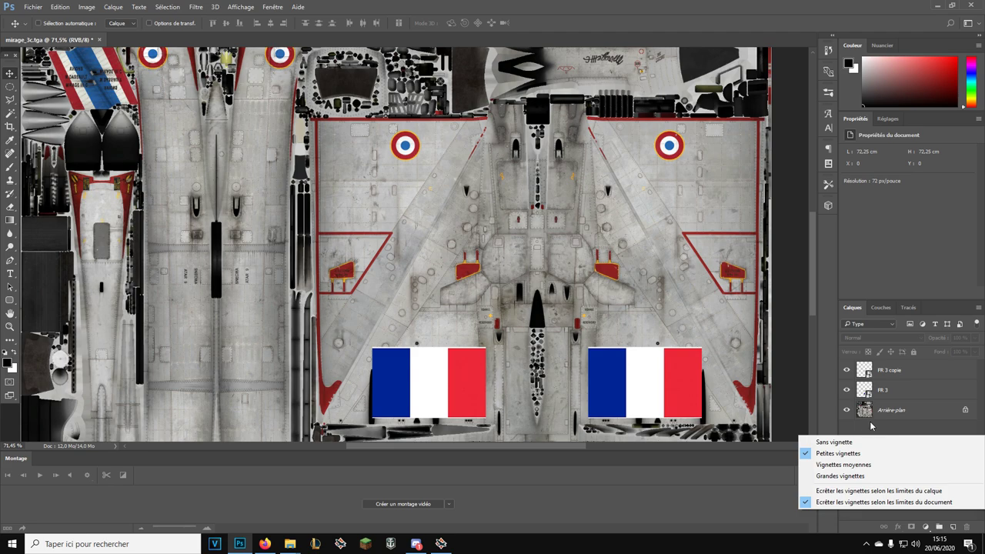
click(872, 424)
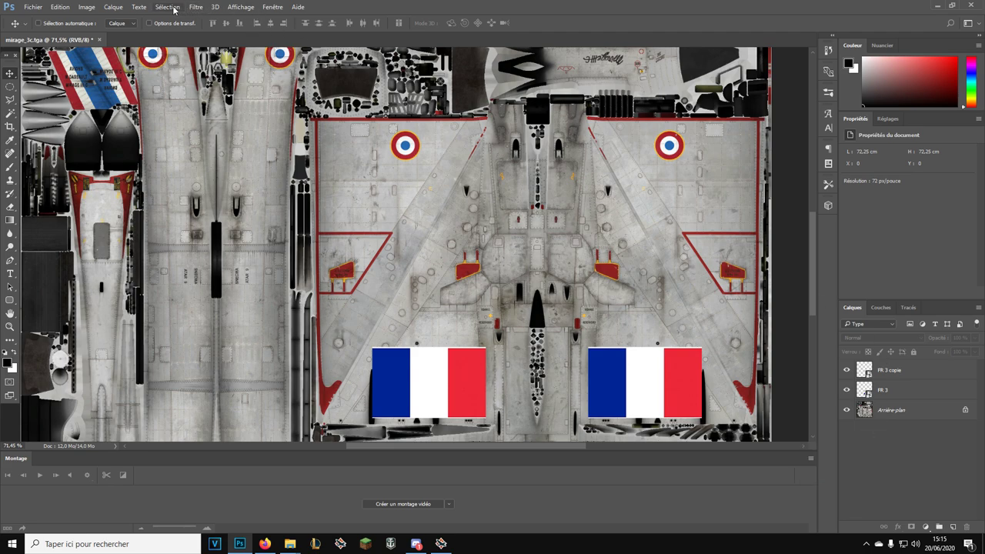
click(118, 7)
mouse_move(129, 21)
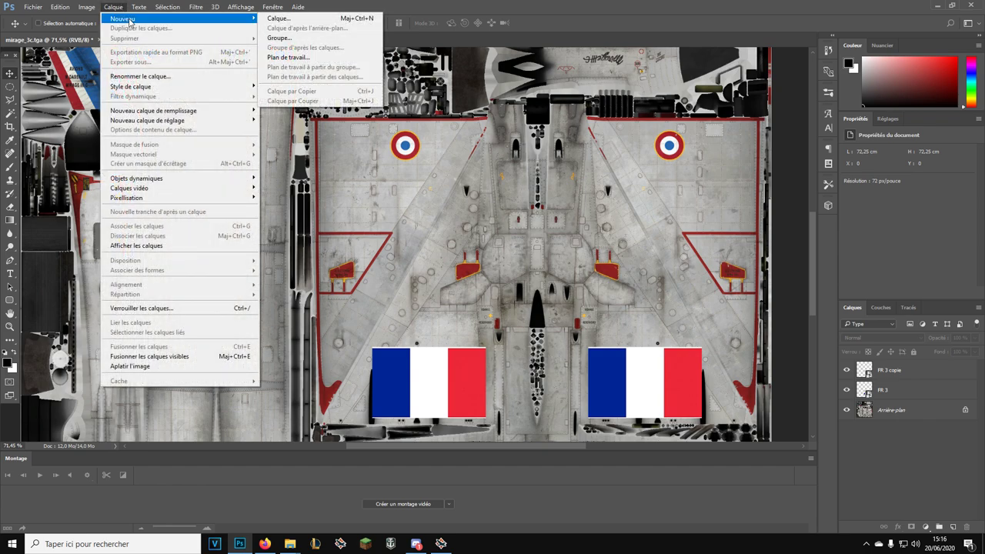
click(277, 19)
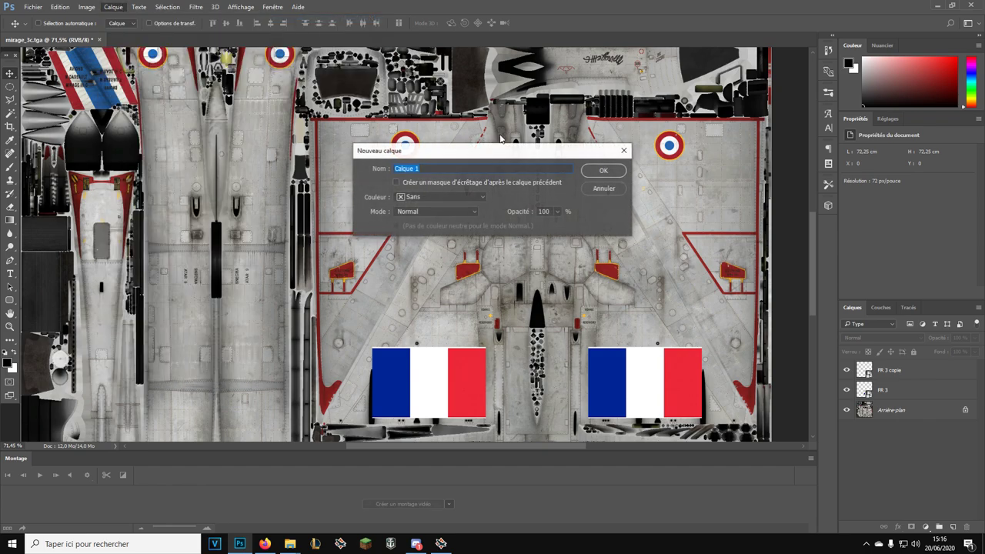
click(623, 151)
click(118, 6)
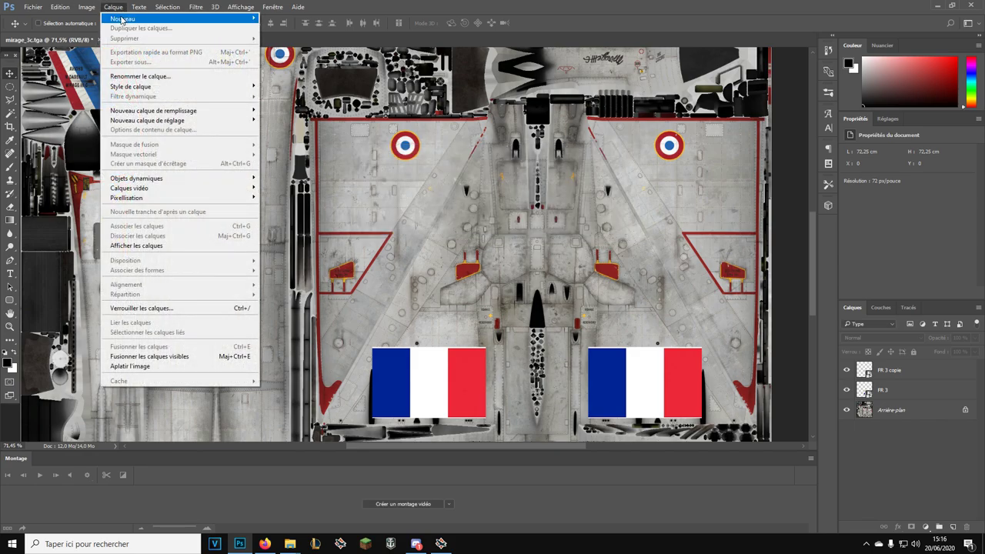
mouse_move(123, 21)
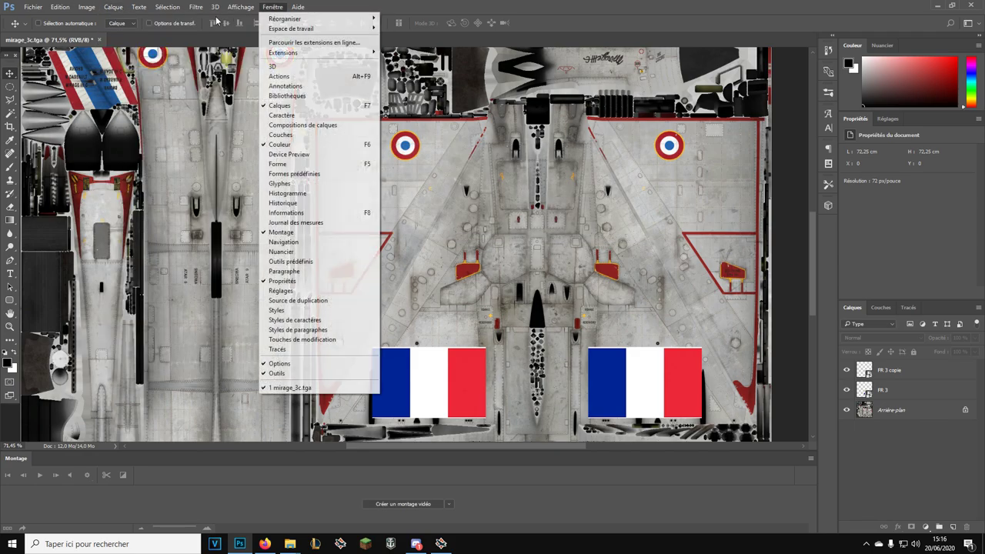
mouse_move(250, 20)
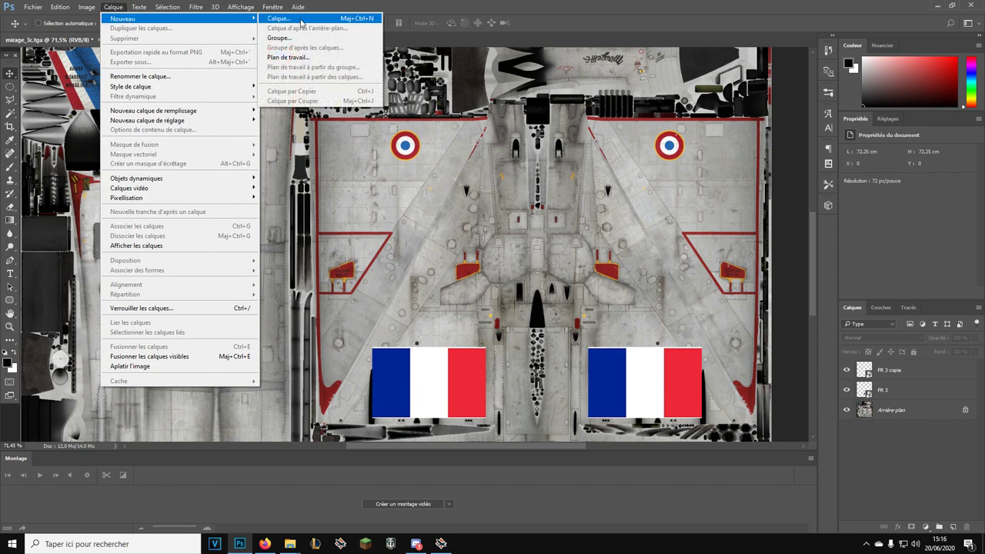
key(Escape)
Step: Select the Arrière-plan layer and start saving a copy of the texture in the template_mirage_3c folder, in Targa format
click(907, 413)
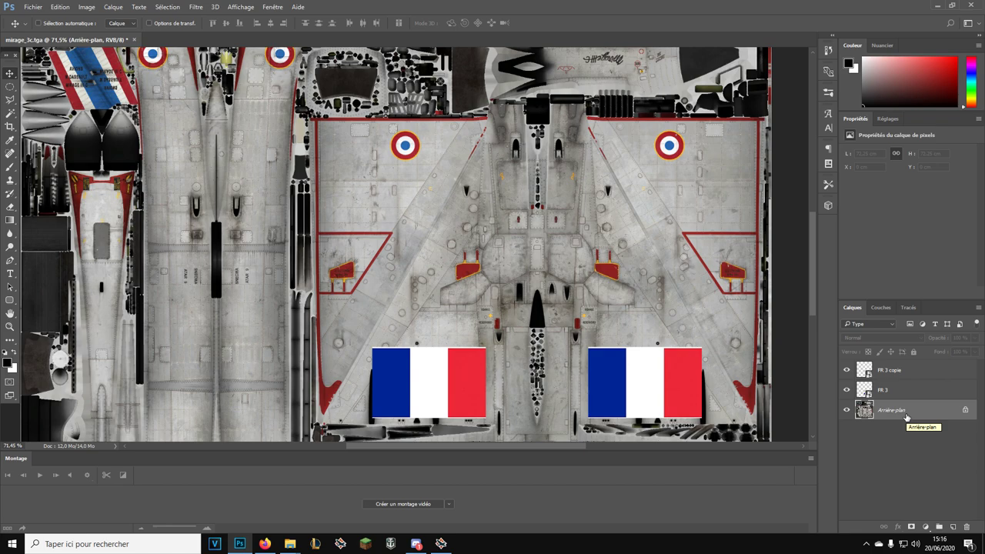
click(887, 376)
click(892, 393)
click(888, 414)
click(33, 7)
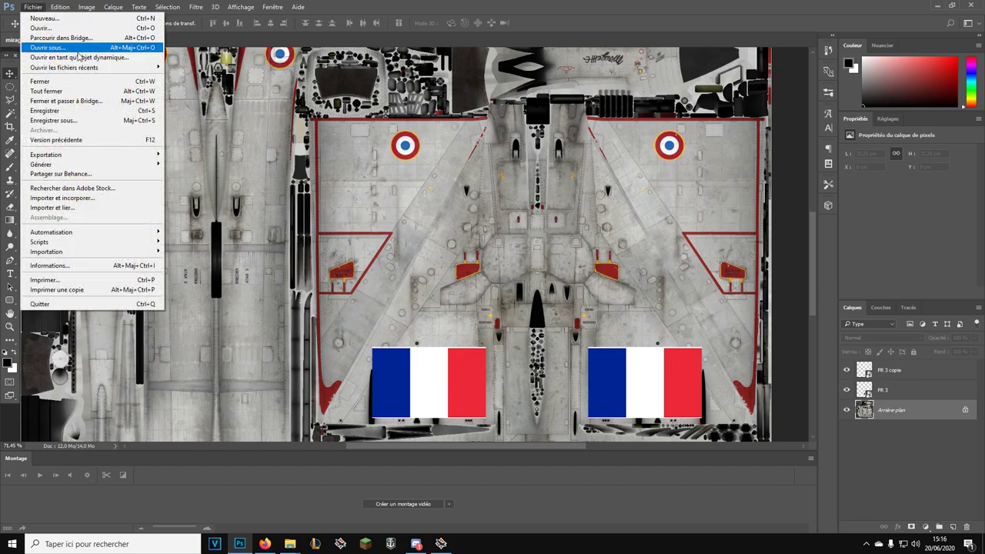
click(54, 120)
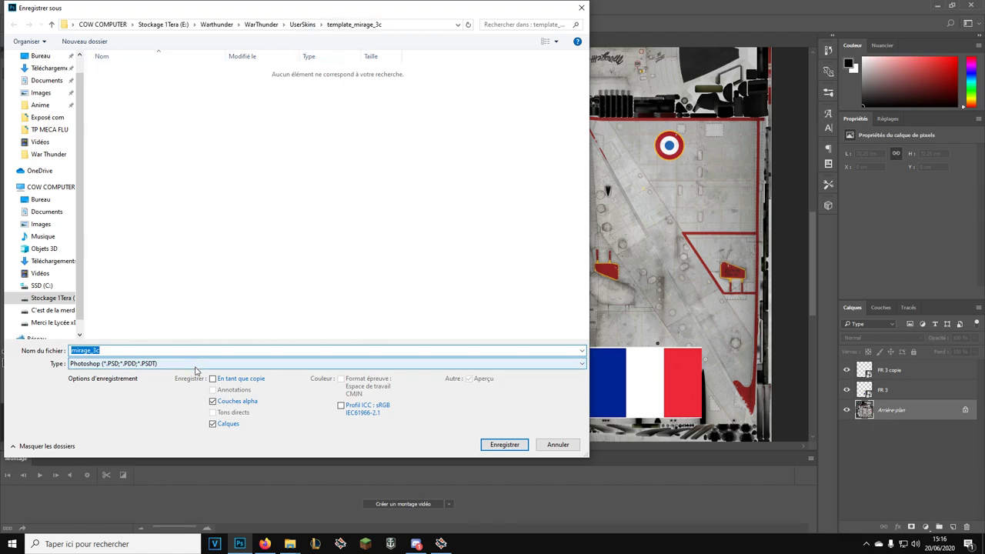
click(196, 365)
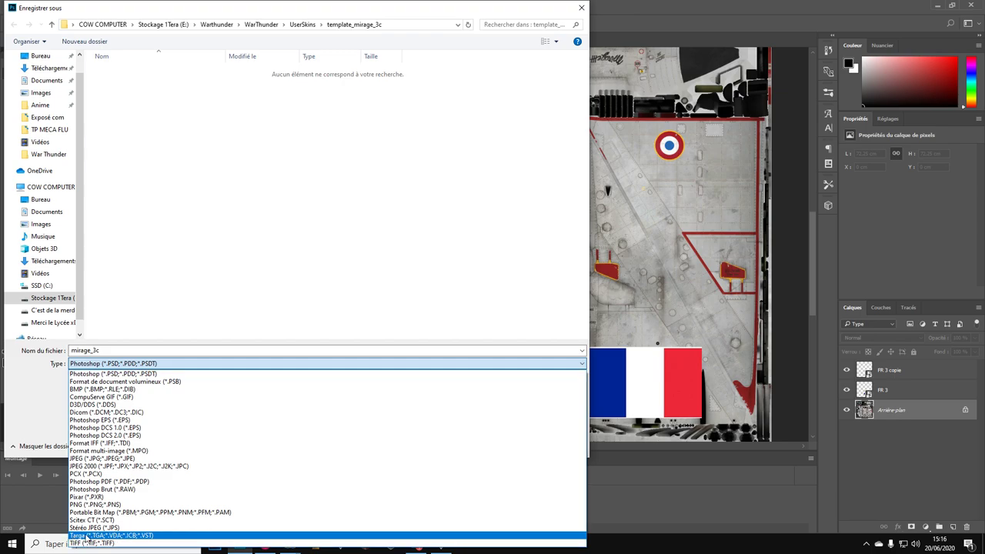
click(89, 536)
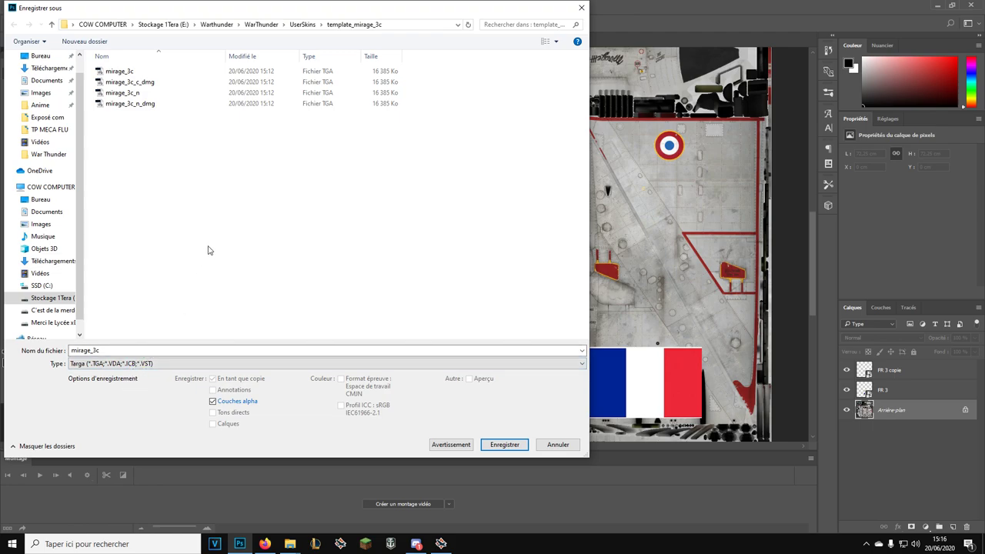
Step: Name the Targa copy mirage_3c_mod, save it, and accept the Targa options
click(122, 350)
click(122, 349)
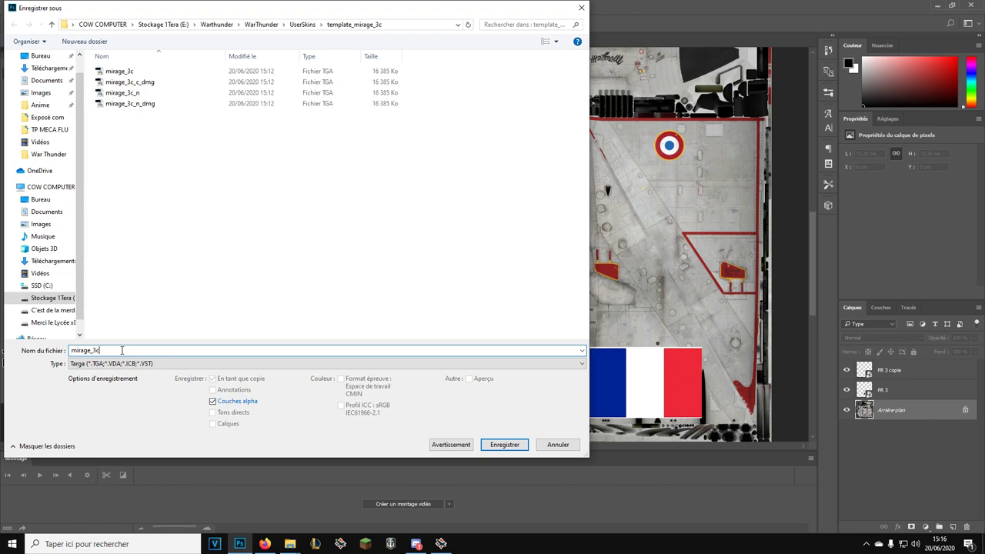
text(_mod)
click(504, 445)
click(528, 179)
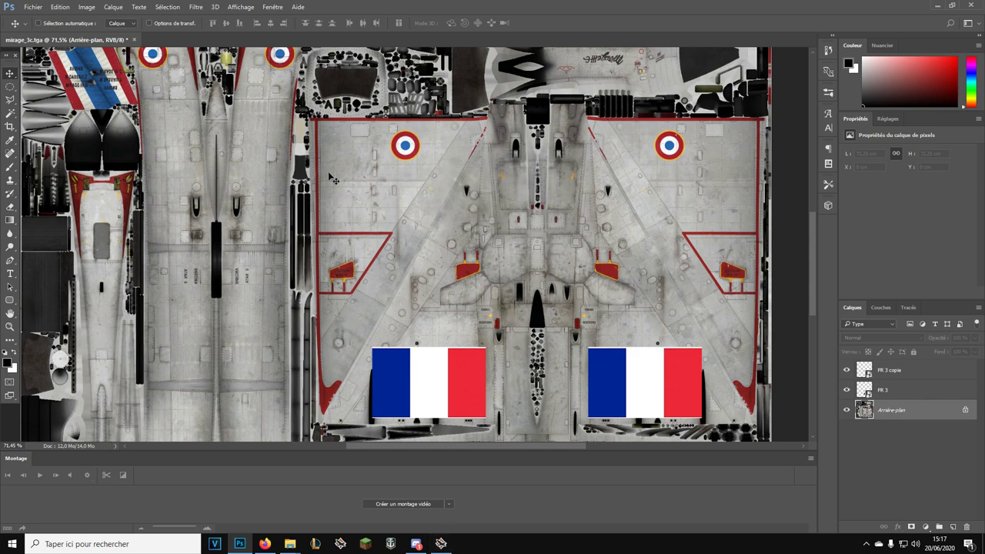
Step: Switch to War Thunder and refresh the template_mirage_3c user skin to check it on the Mirage IIIC
click(441, 545)
click(951, 449)
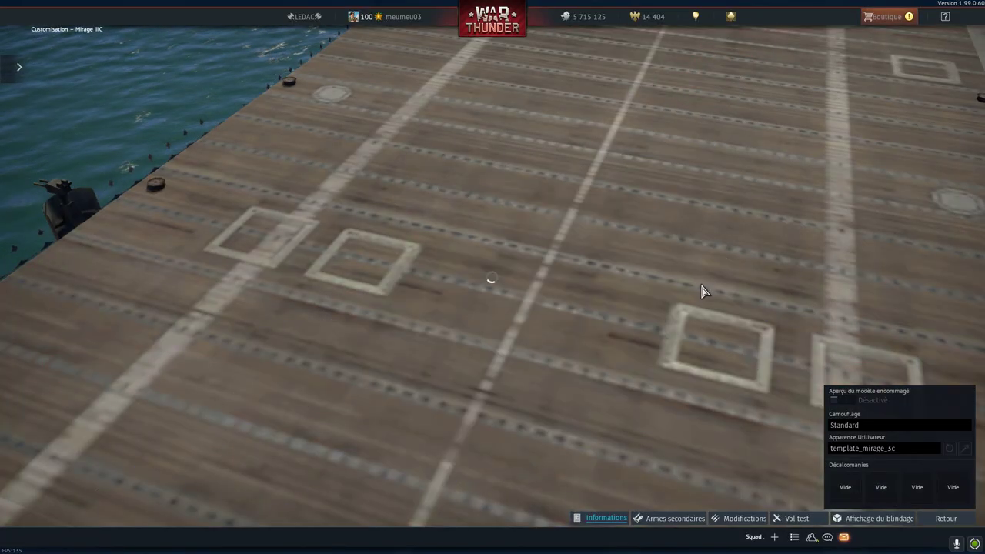
mouse_move(693, 306)
mouse_down()
mouse_move(569, 279)
mouse_move(655, 288)
mouse_move(696, 306)
mouse_up()
Step: Switch to the template_mirage_3c folder in File Explorer and open the mirage_3c text file in Notepad
key(alt+Tab)
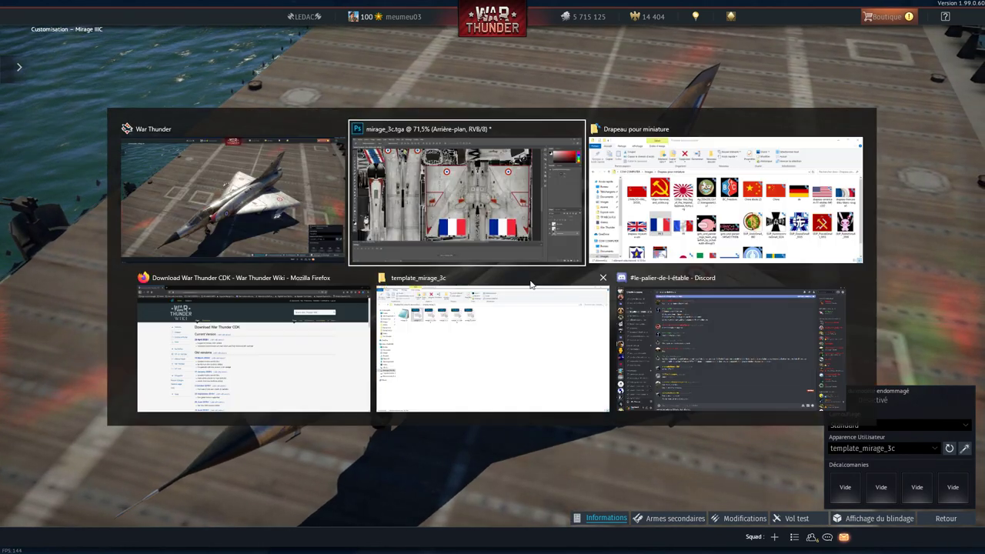
click(530, 281)
click(178, 215)
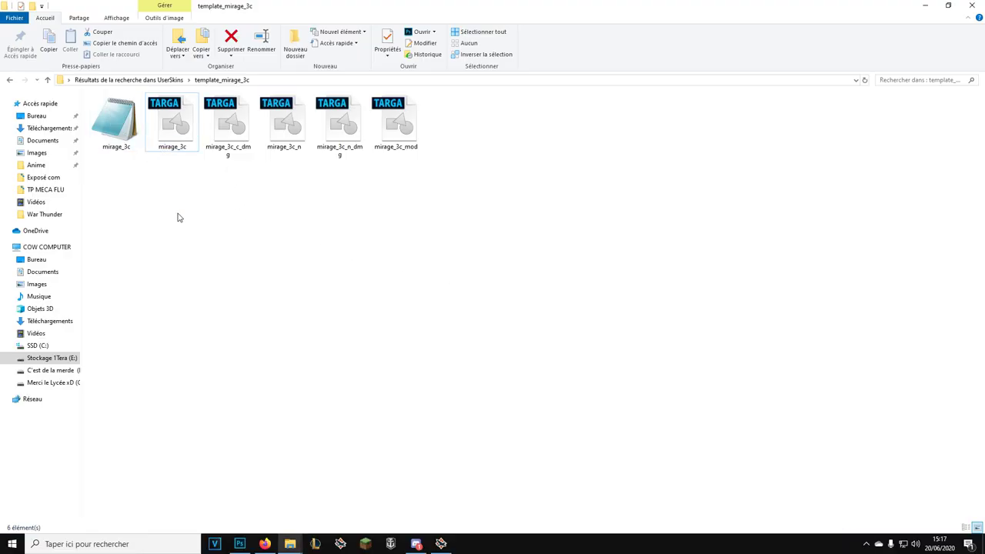
double_click(119, 129)
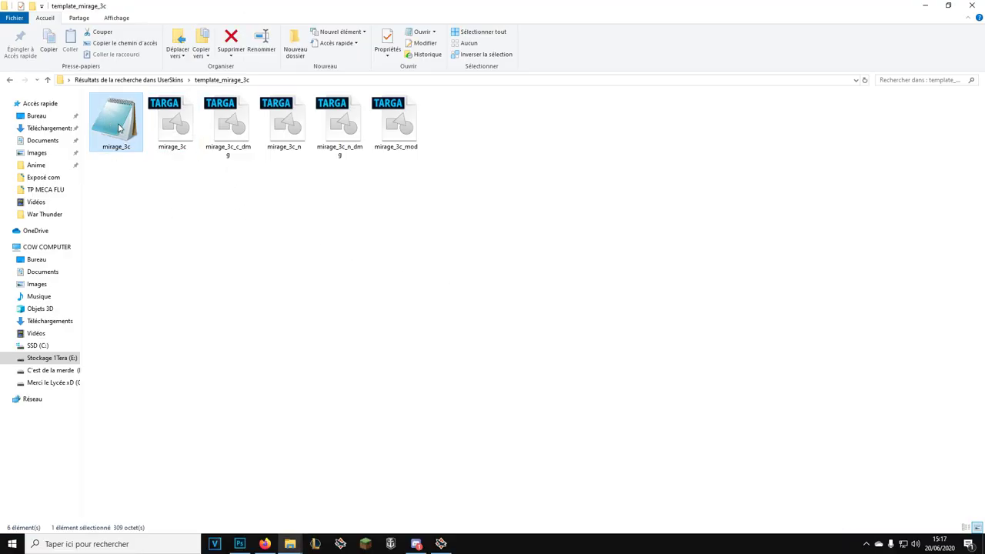
drag(495, 100, 556, 99)
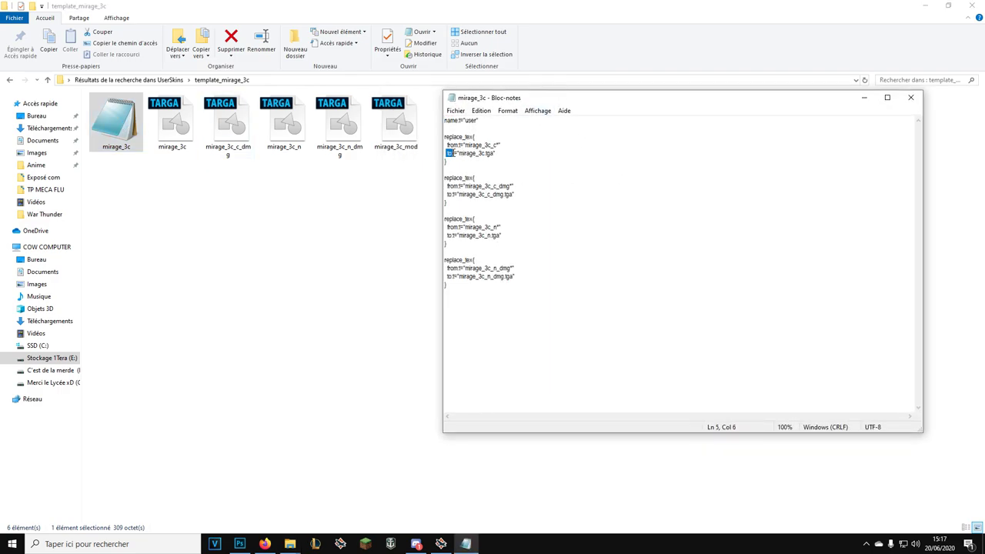
Step: Append _mod before .tga in all four "to" texture file names of the replace_tex blocks, then save and close the file
key(shift+Left)
click(455, 153)
text(_c)
click(501, 194)
text(_mod)
text(_mod)
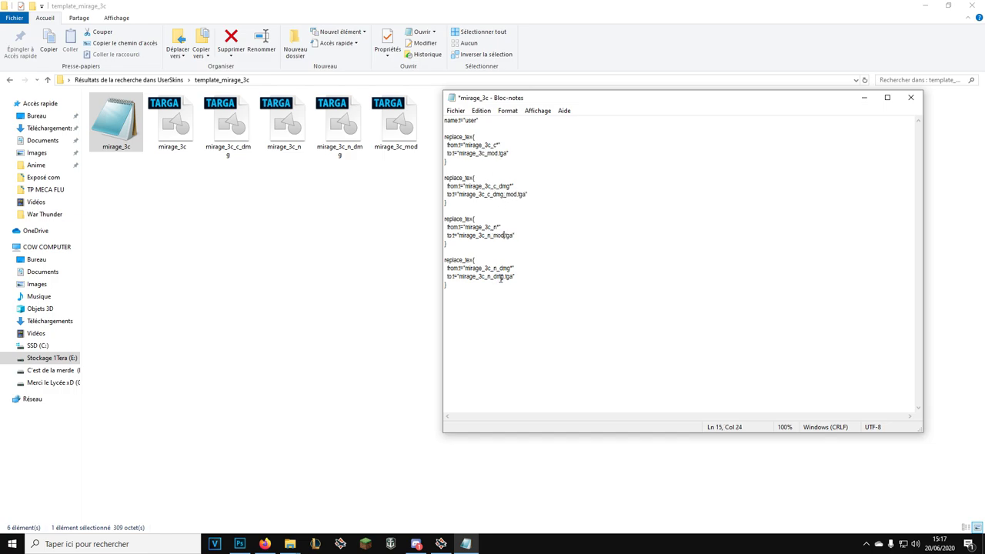
text(_mod)
click(910, 98)
click(450, 278)
click(315, 232)
Step: Switch to War Thunder, reload the template_mirage_3c user skin, and inspect the Mirage IIIC from the rear
click(441, 543)
click(949, 449)
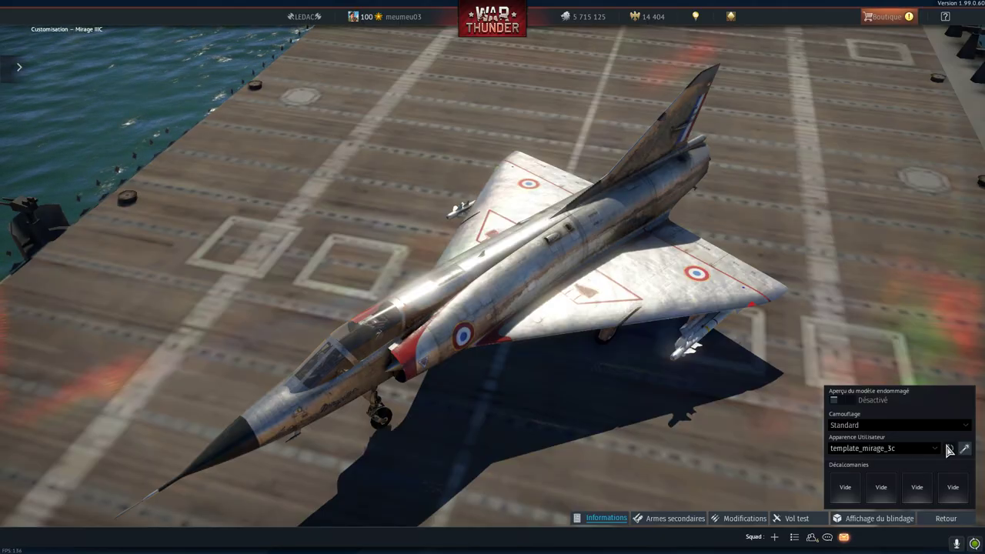
drag(688, 275, 609, 234)
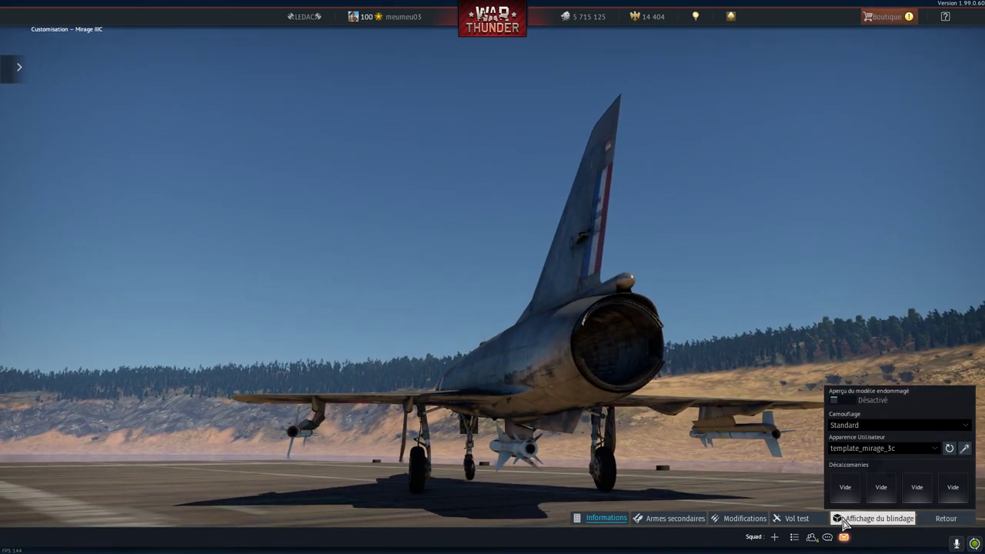
Step: Test-fly the Mirage IIIC with the template_mirage_3c skin, taking off and retracting the landing gear to examine the flags under the wings
click(801, 520)
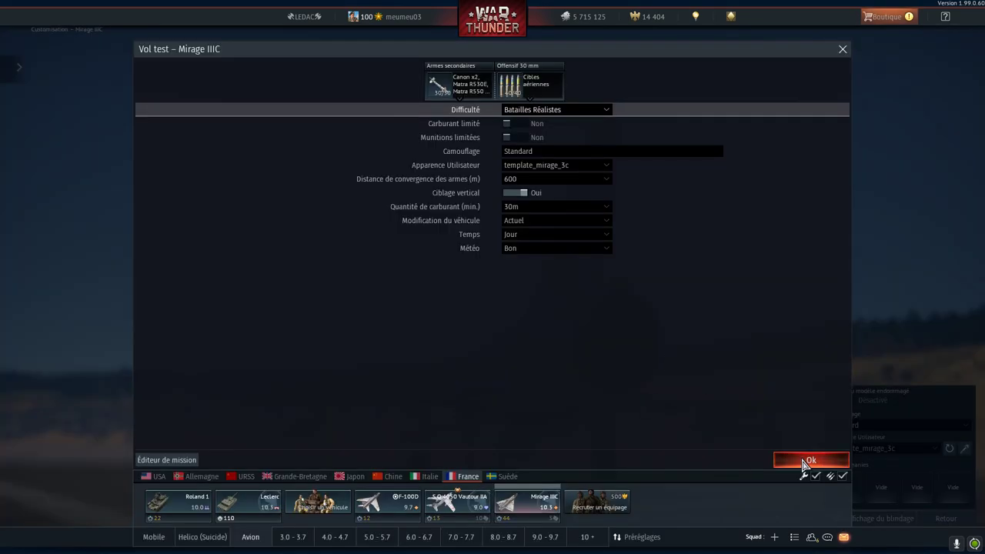
click(810, 460)
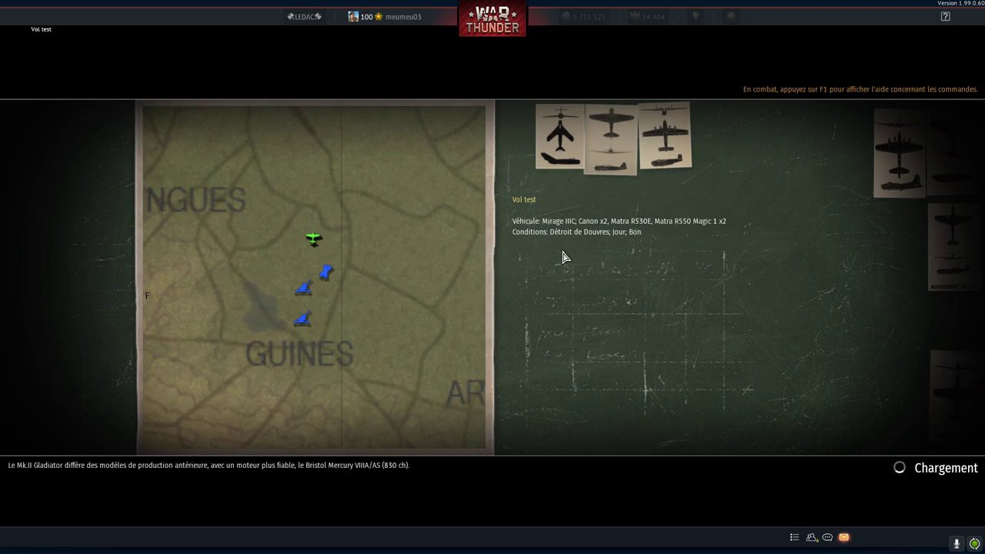
key(shift)
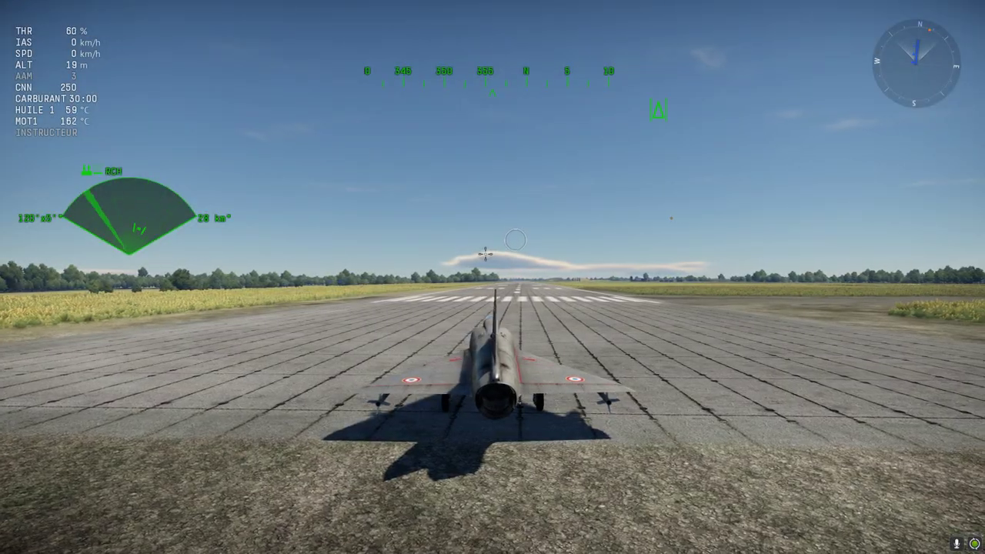
key(c)
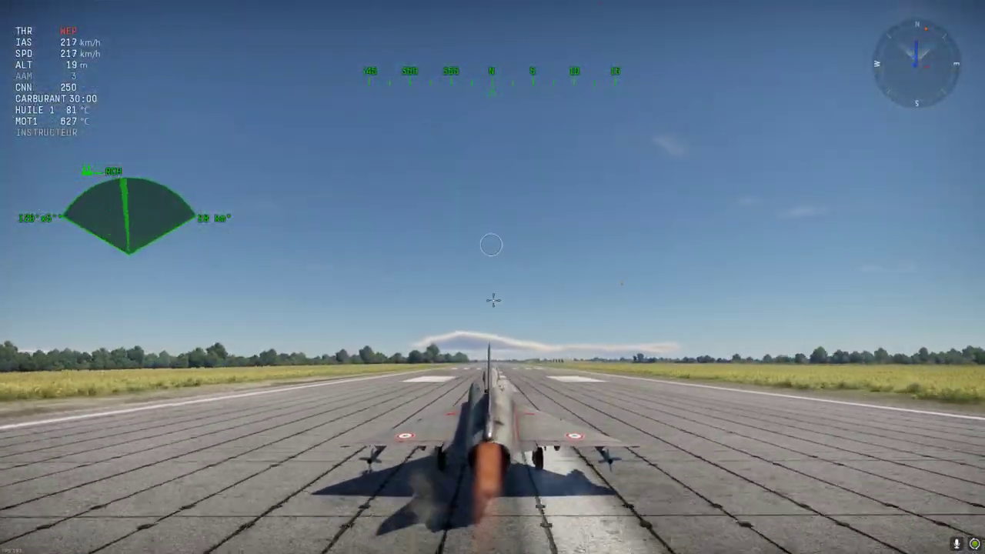
key(c)
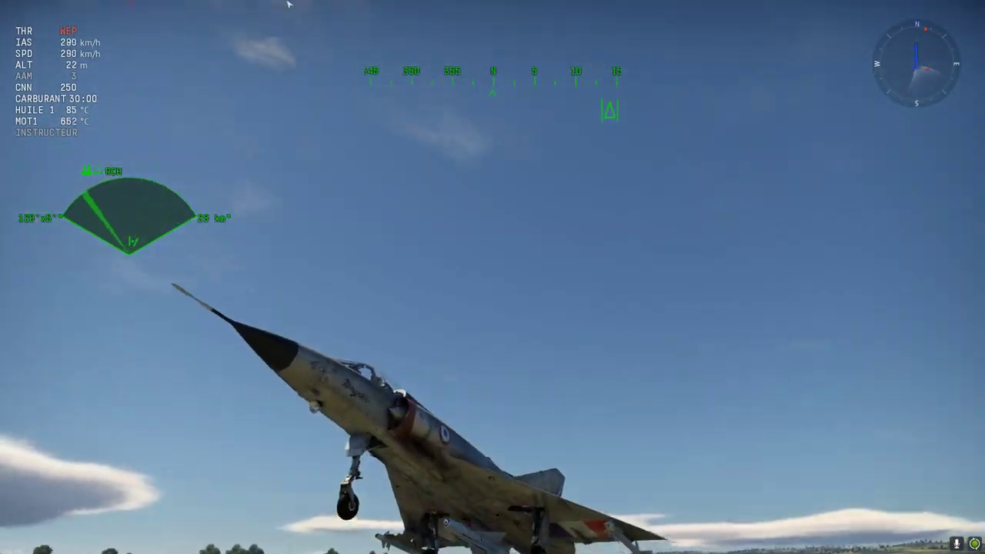
key(g)
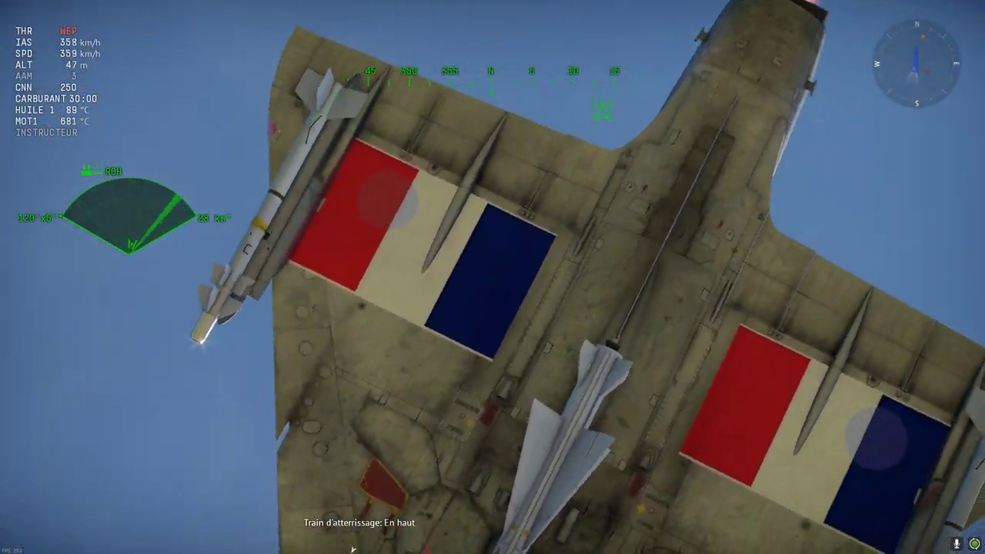
Step: Leave the test flight for the hangar and switch back to the mirage_3c texture in Photoshop
key(Escape)
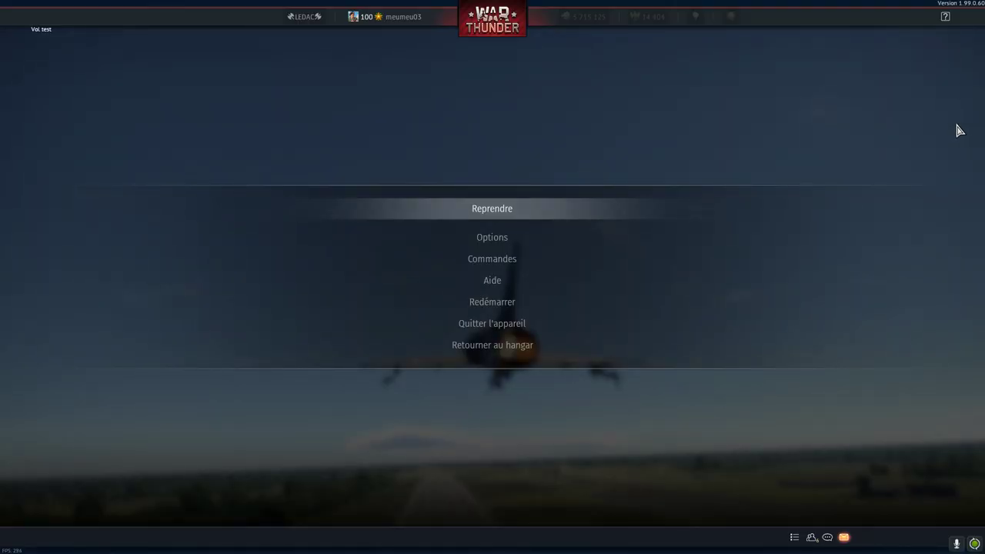
click(537, 342)
click(461, 290)
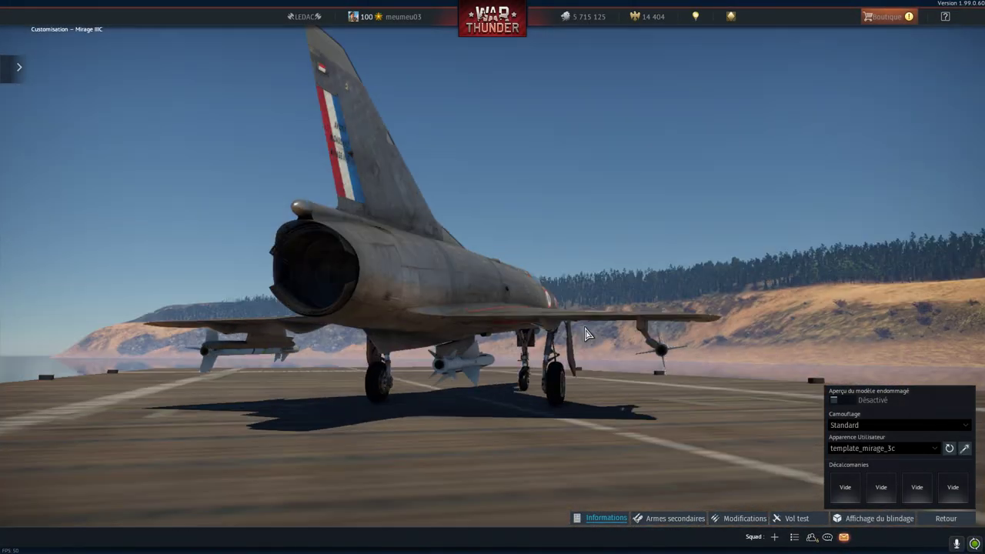
key(alt+Tab)
key(alt+Tab)
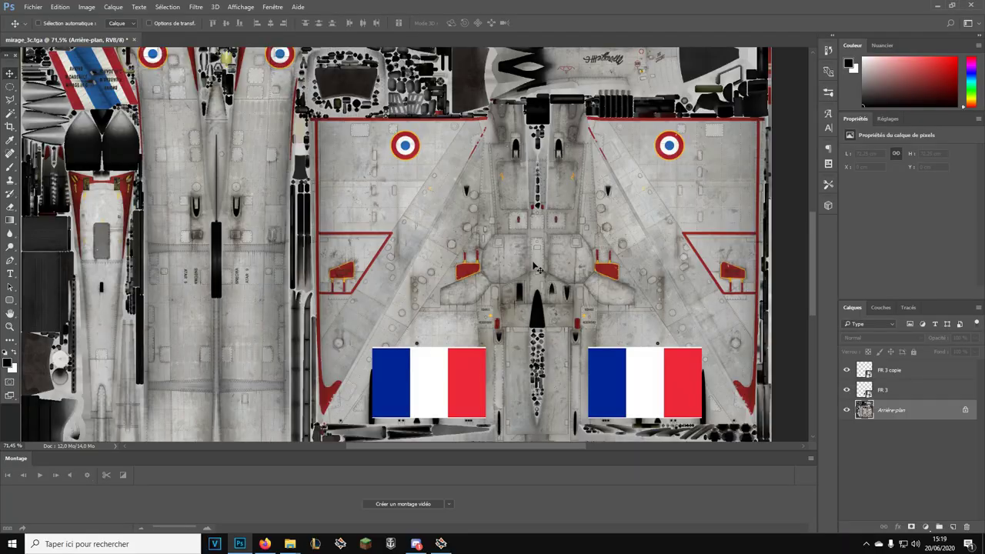
Step: Duplicate the FR 3 flag layer twice and place the copies over the two remaining roundels on the wing section of the texture
right_click(916, 392)
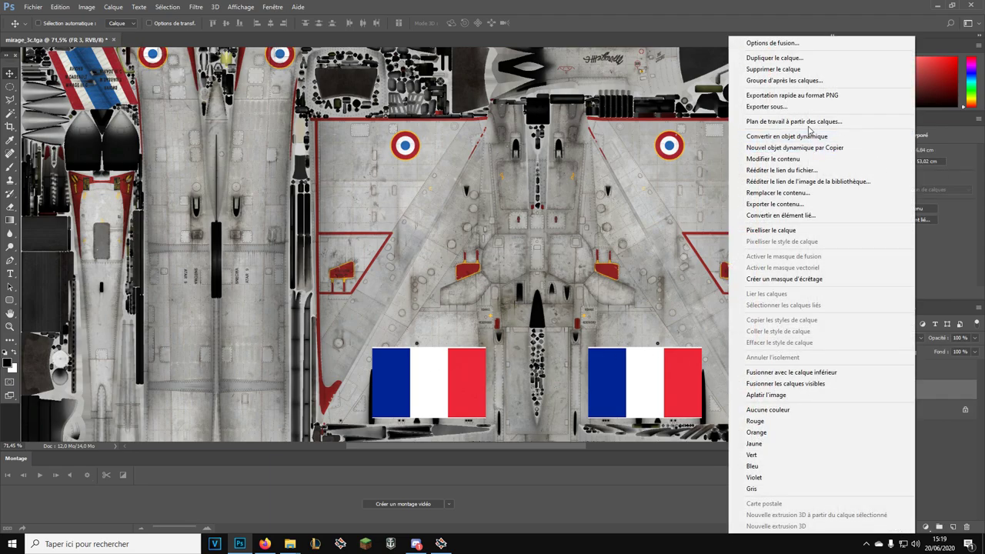
click(769, 58)
click(589, 166)
drag(422, 375, 371, 152)
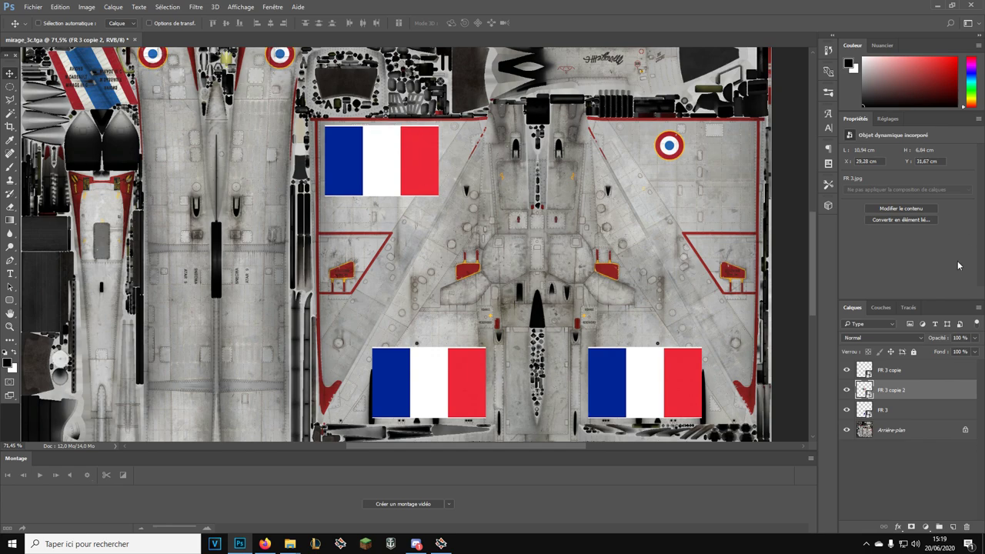
right_click(905, 393)
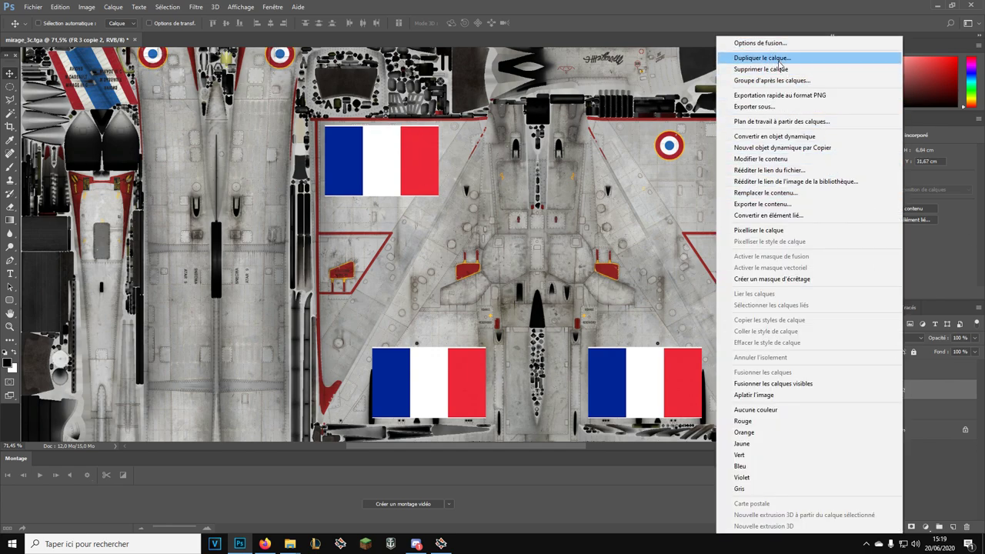
click(779, 60)
click(588, 166)
drag(389, 164, 700, 164)
Step: Save the texture as a Targa file in template_mirage_3c, overwriting mirage_3c_mod
click(33, 7)
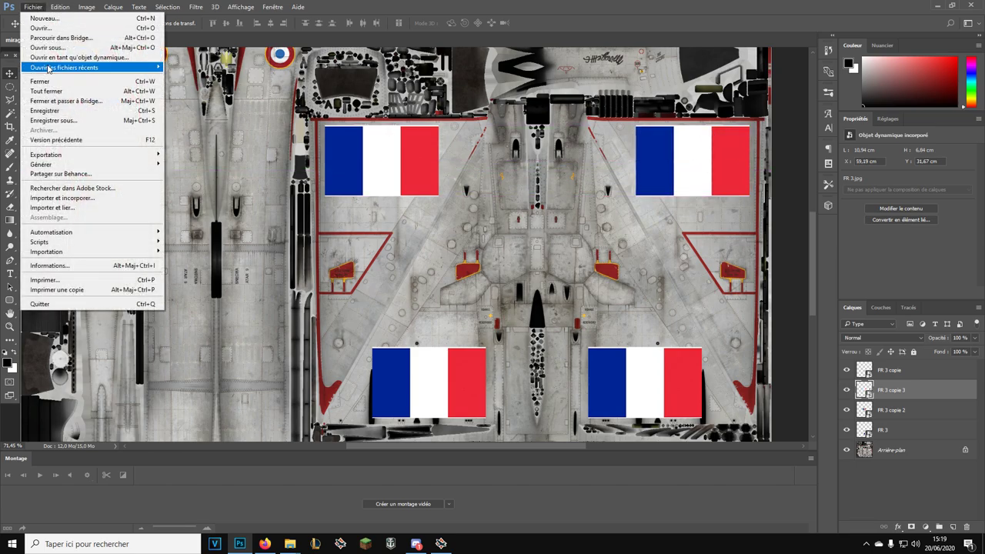
click(77, 121)
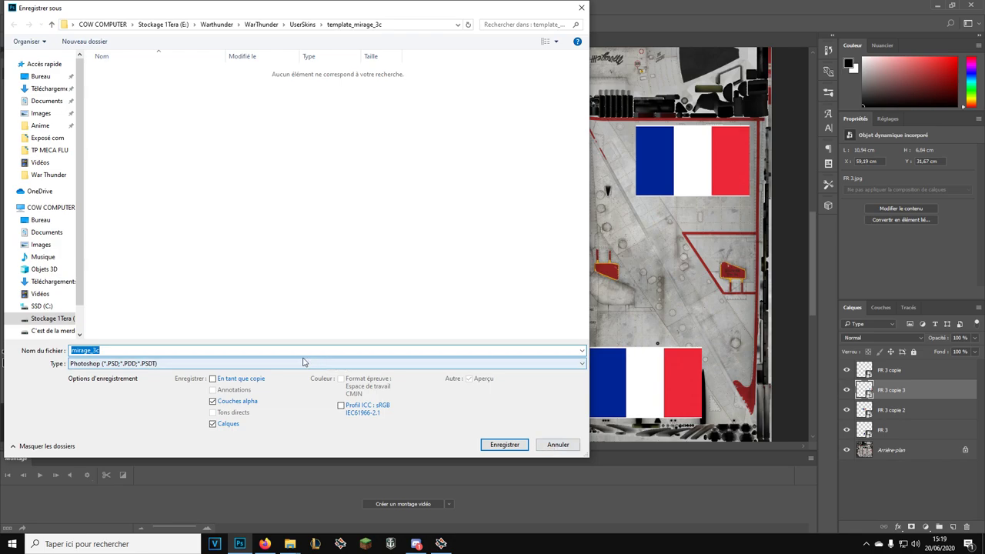
click(304, 362)
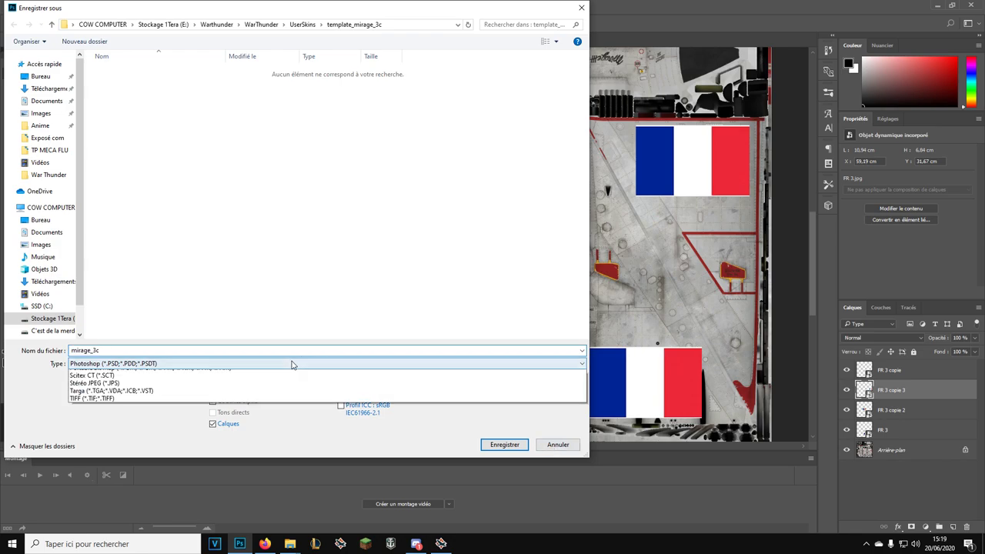
click(123, 532)
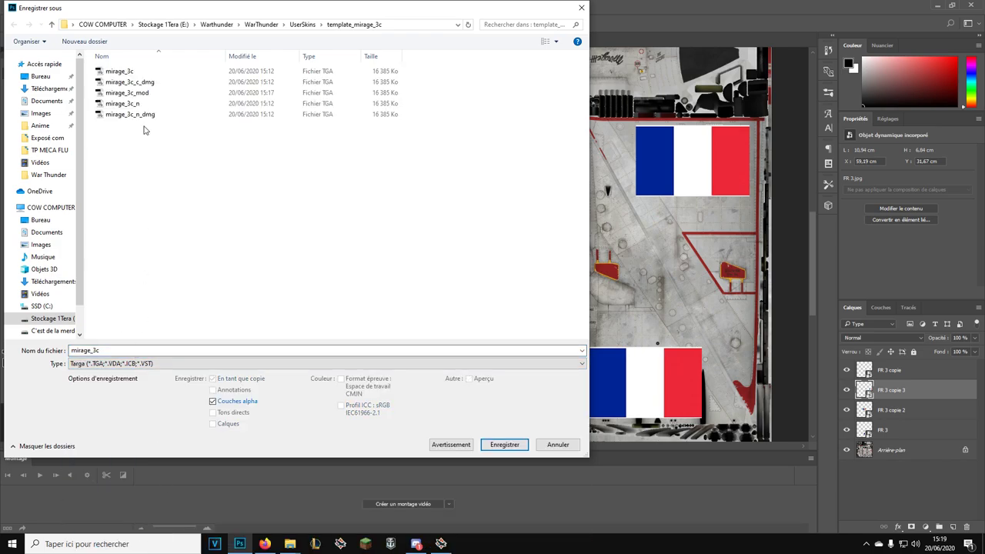
click(150, 93)
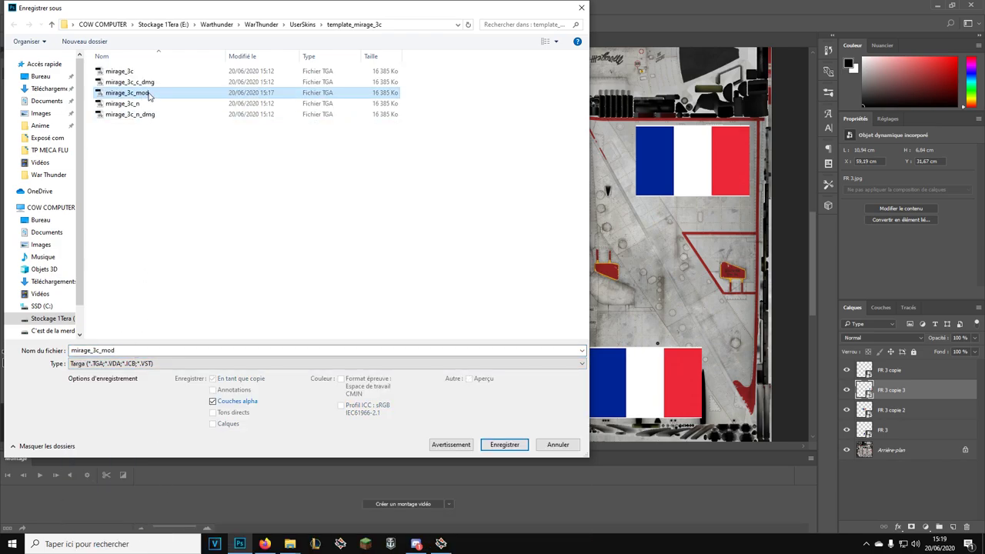
click(510, 447)
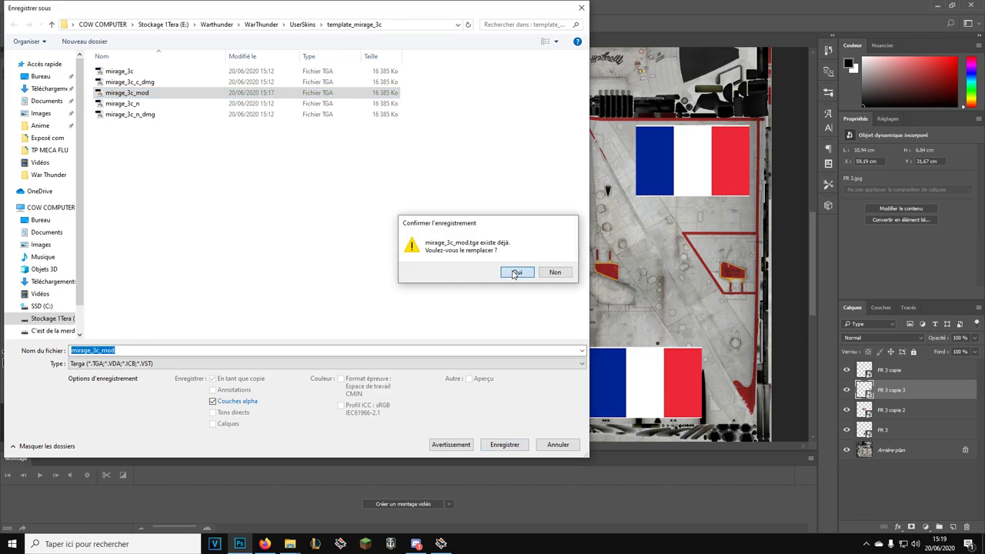
click(509, 274)
click(521, 180)
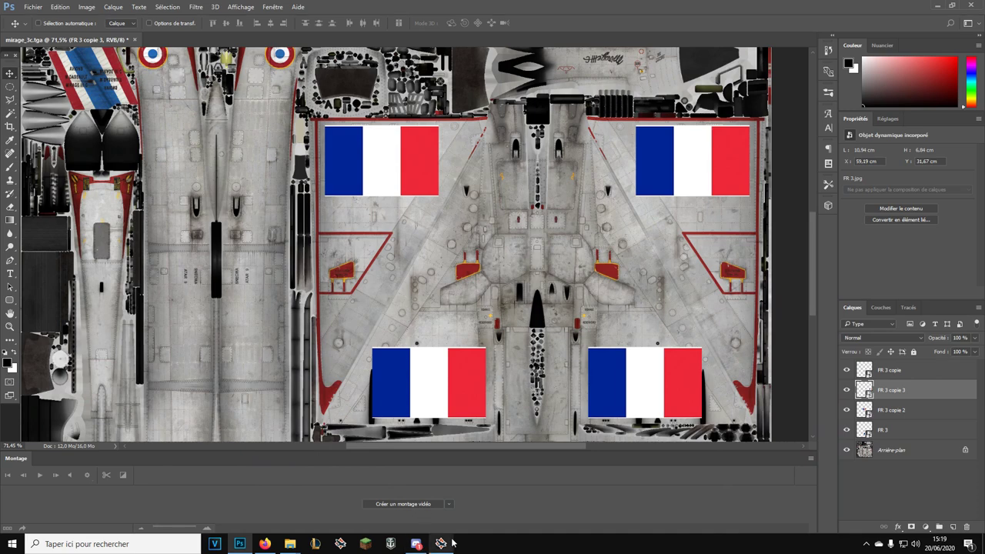
Step: Switch to War Thunder and examine the flags on the Mirage IIIC's wings from several angles
click(453, 543)
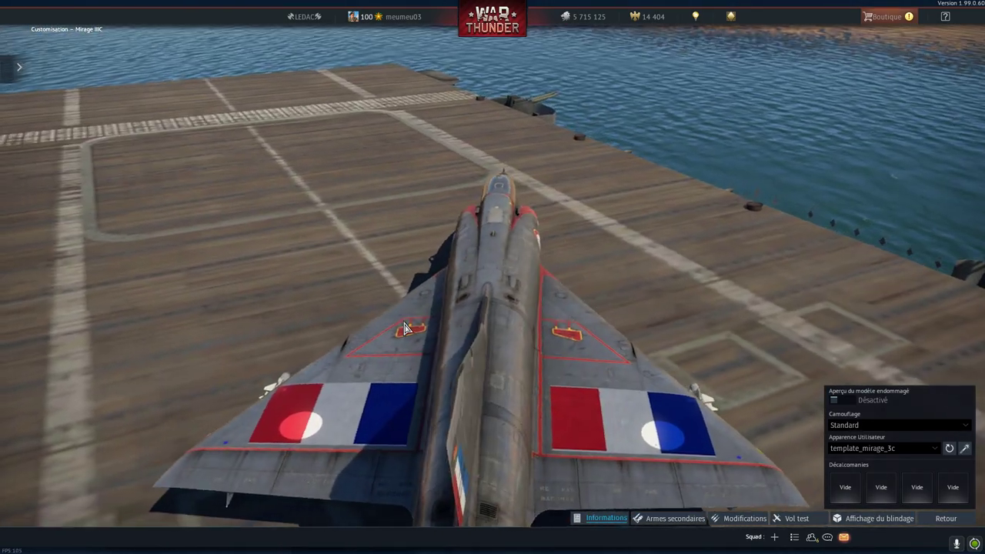
drag(404, 328, 378, 451)
drag(665, 283, 479, 428)
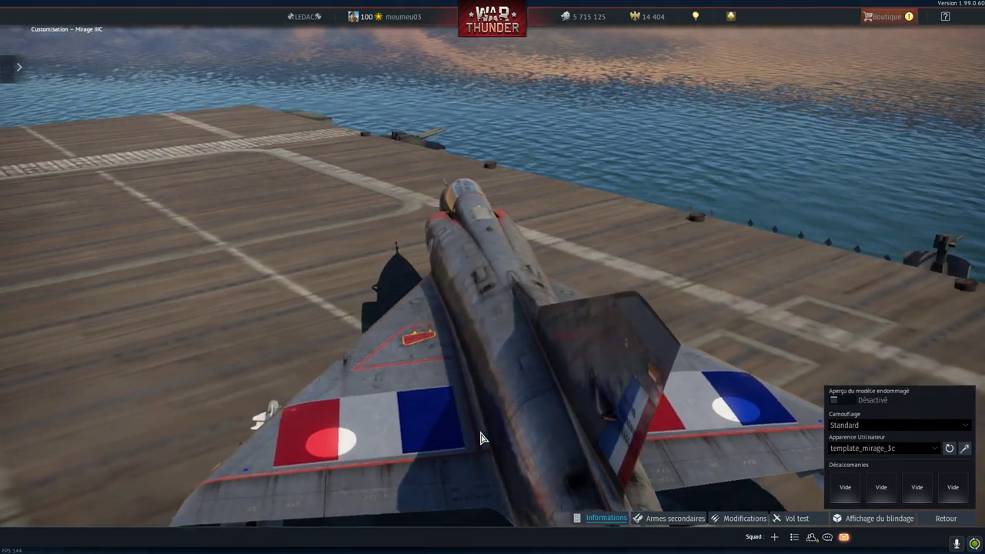
drag(344, 440, 678, 416)
Step: Return to Photoshop and close the mirage_3c texture without saving the changes
key(alt+Tab)
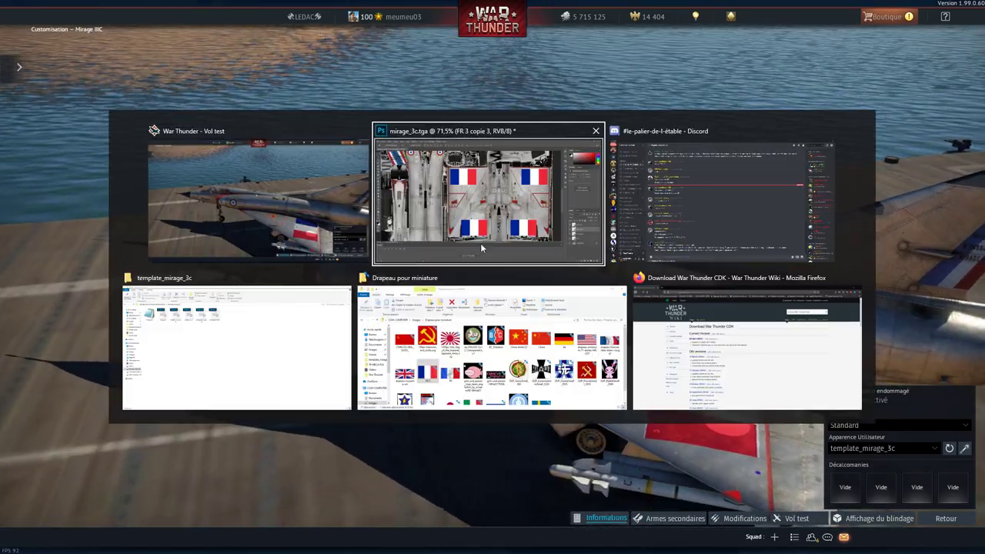
scroll(305, 215, down, 2)
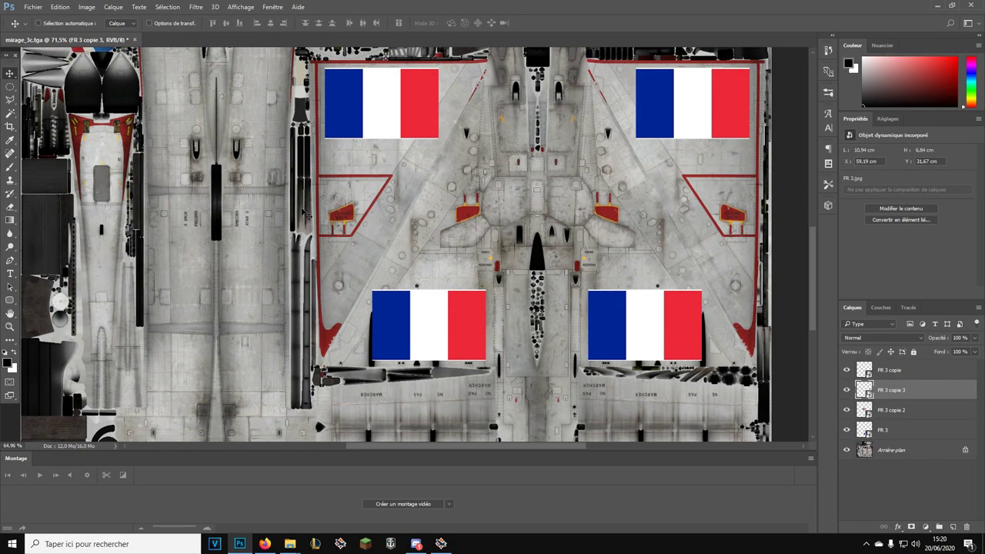
scroll(305, 216, down, 3)
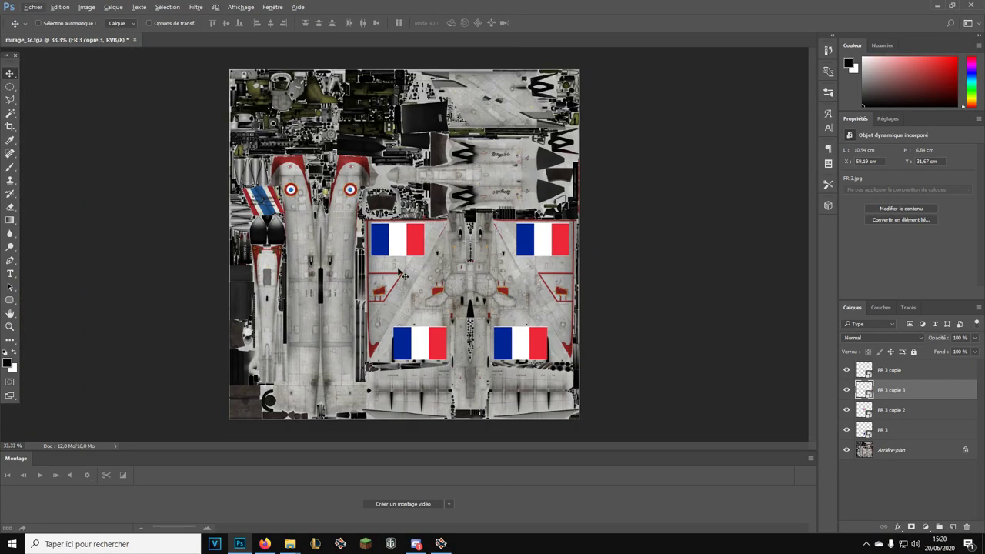
click(136, 39)
click(494, 205)
Step: Open mirage_3c_n from the template_mirage_3c folder in Photoshop and get the folder window out of the way
mouse_move(296, 547)
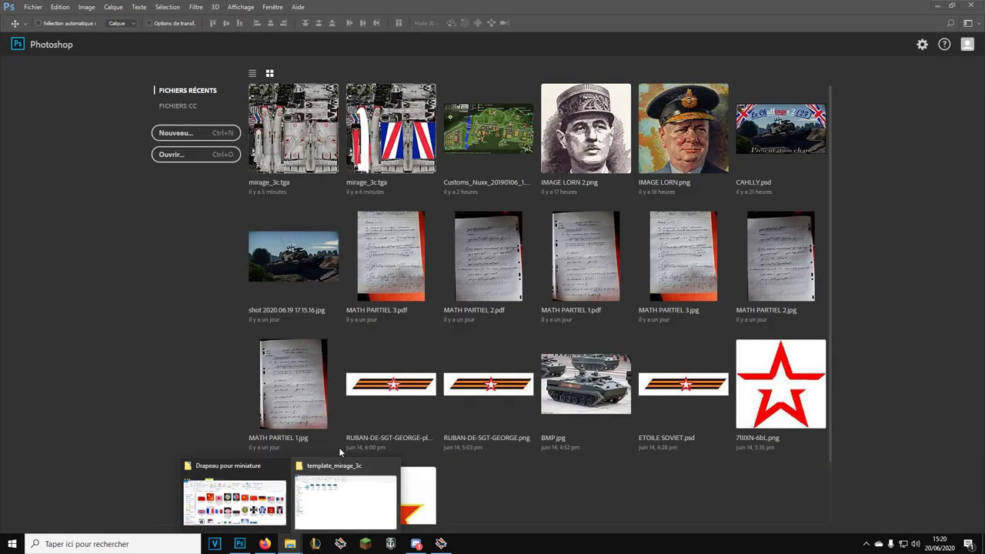
click(330, 495)
drag(446, 25, 723, 122)
mouse_move(733, 224)
mouse_down()
mouse_move(746, 225)
mouse_move(414, 232)
mouse_move(209, 254)
mouse_move(738, 233)
mouse_up()
click(695, 252)
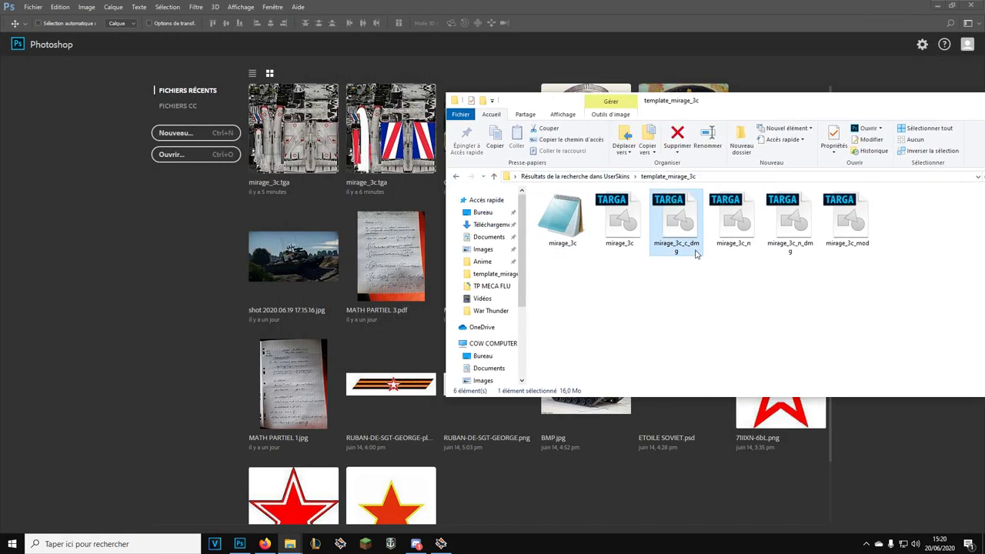
click(697, 273)
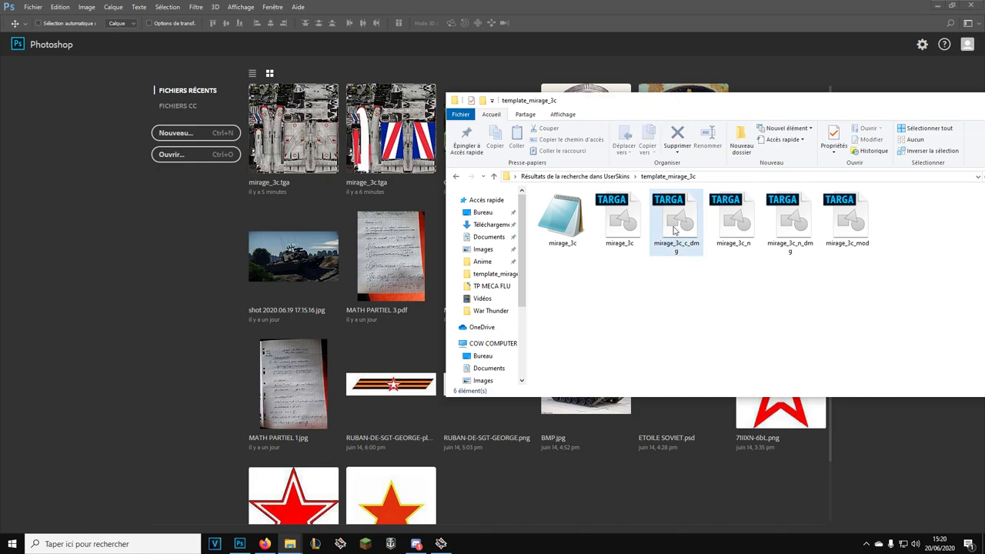
mouse_move(674, 229)
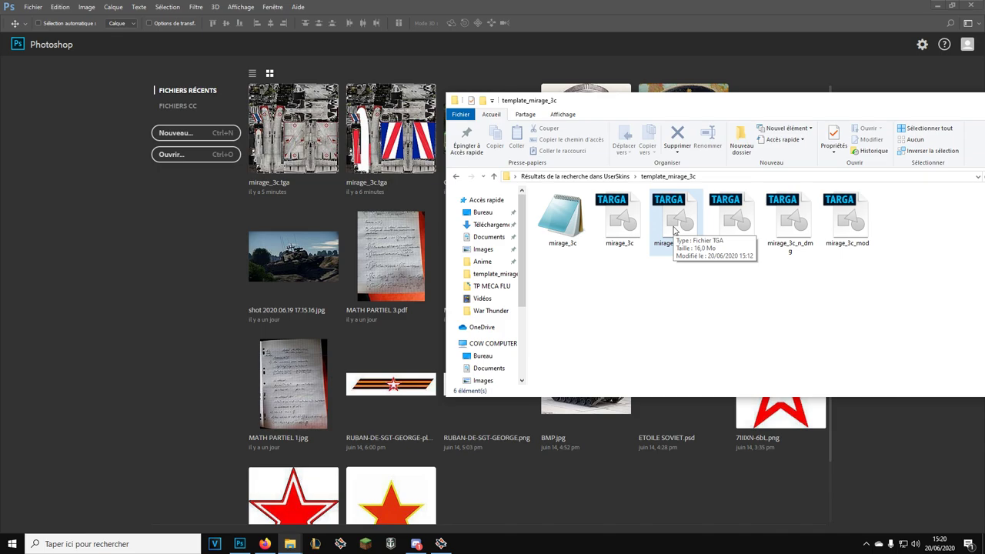
click(674, 229)
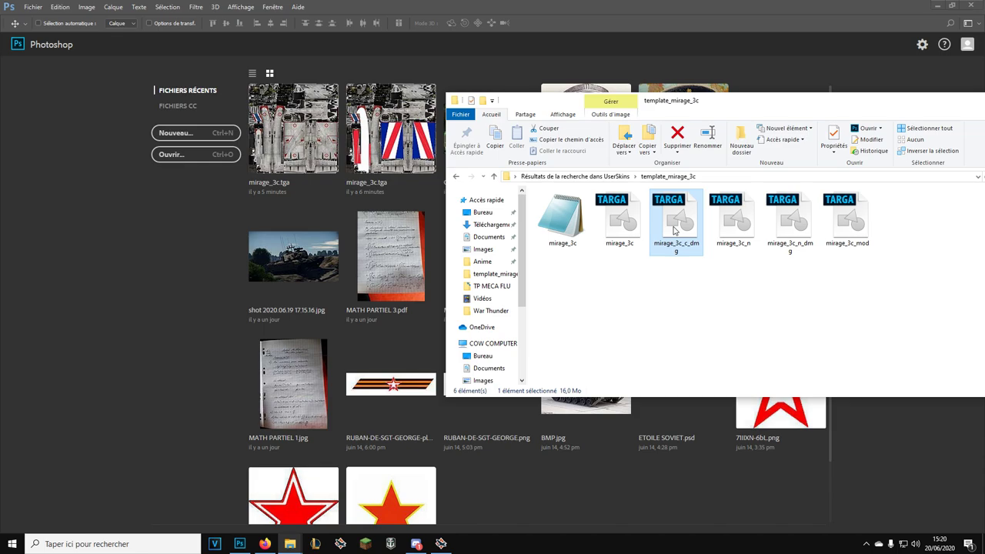
drag(733, 223, 220, 282)
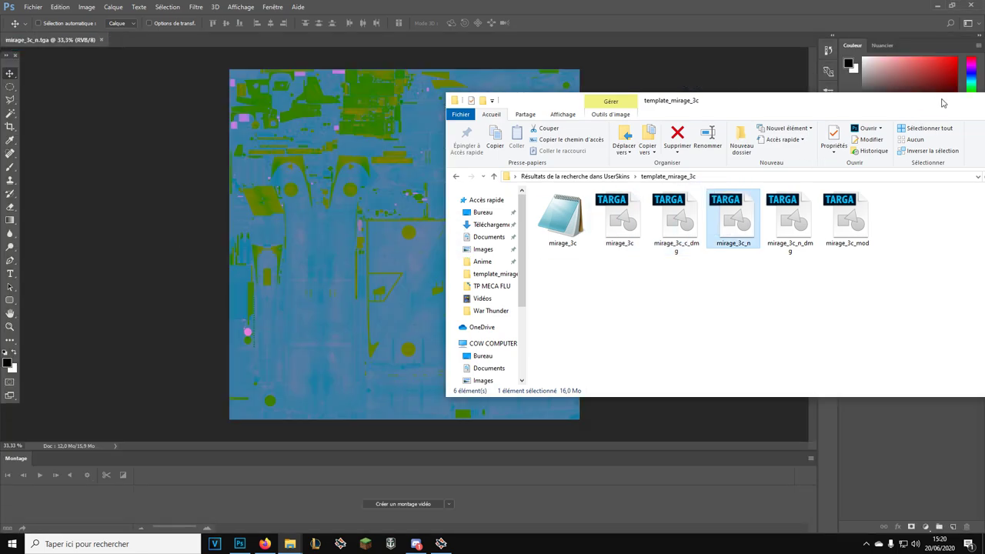
drag(942, 102, 768, 112)
click(879, 110)
Step: Examine the wing markings and panel details of the mirage_3c_n texture up close
scroll(425, 301, up, 5)
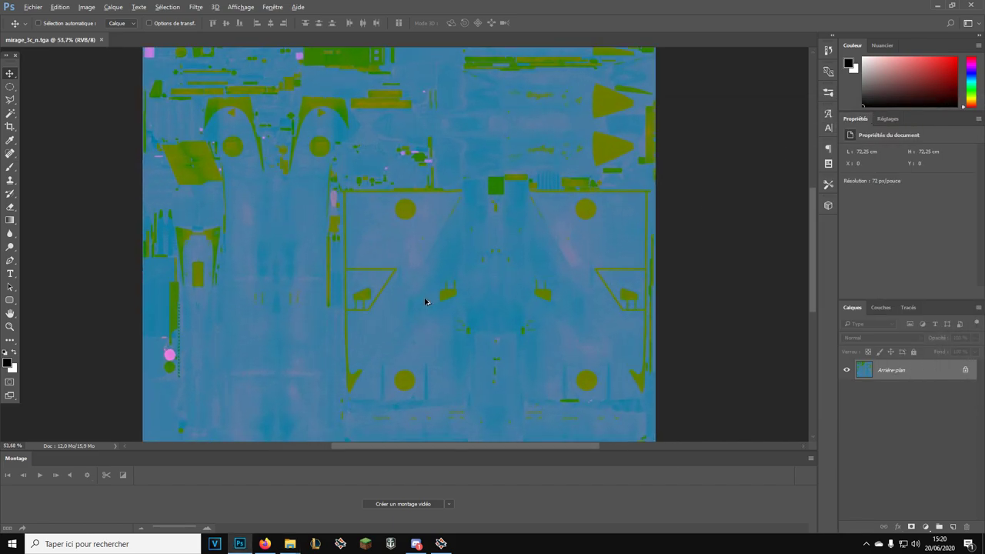
scroll(425, 302, up, 5)
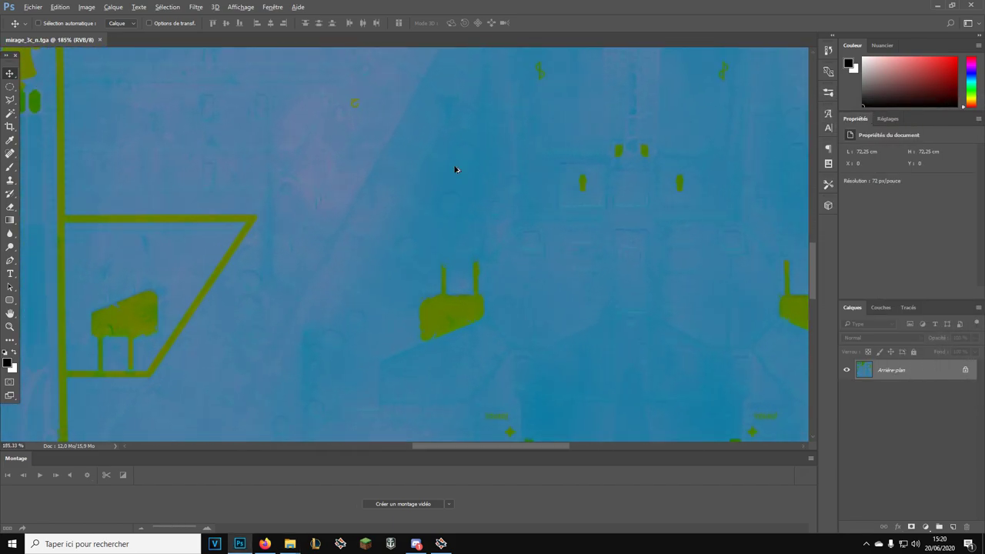
scroll(418, 315, down, 2)
scroll(411, 312, up, 6)
scroll(411, 277, down, 5)
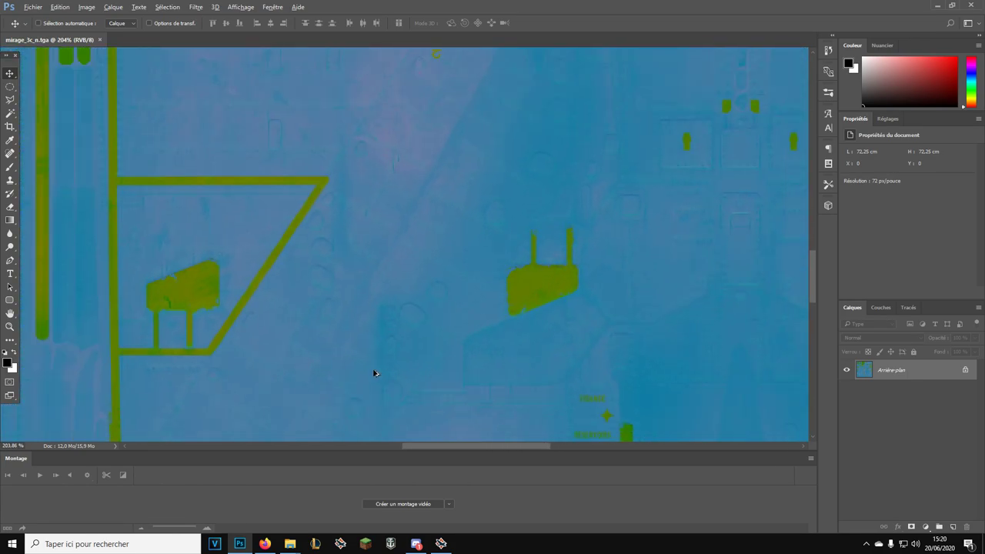
scroll(559, 269, up, 2)
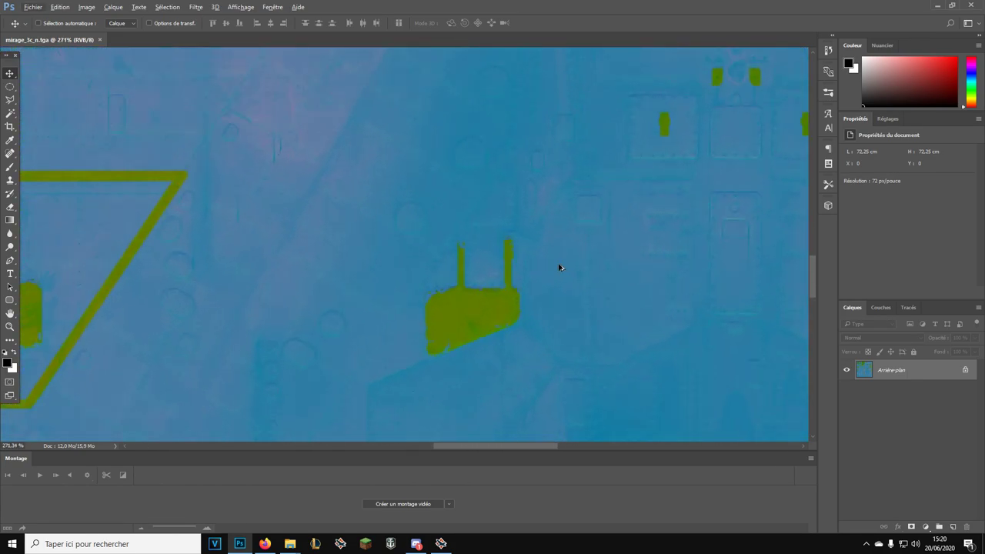
scroll(558, 268, down, 2)
scroll(497, 282, up, 3)
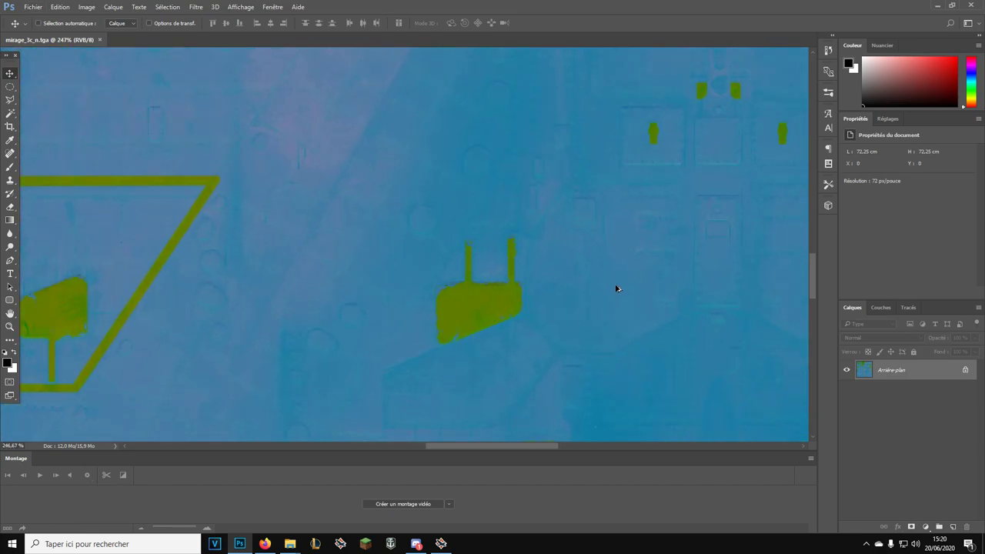
scroll(573, 290, up, 2)
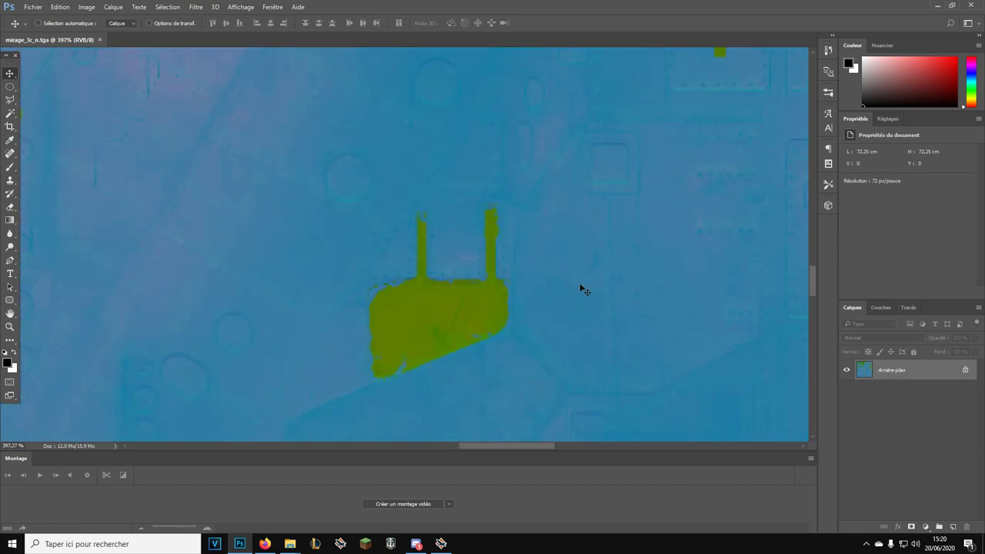
scroll(403, 274, down, 1)
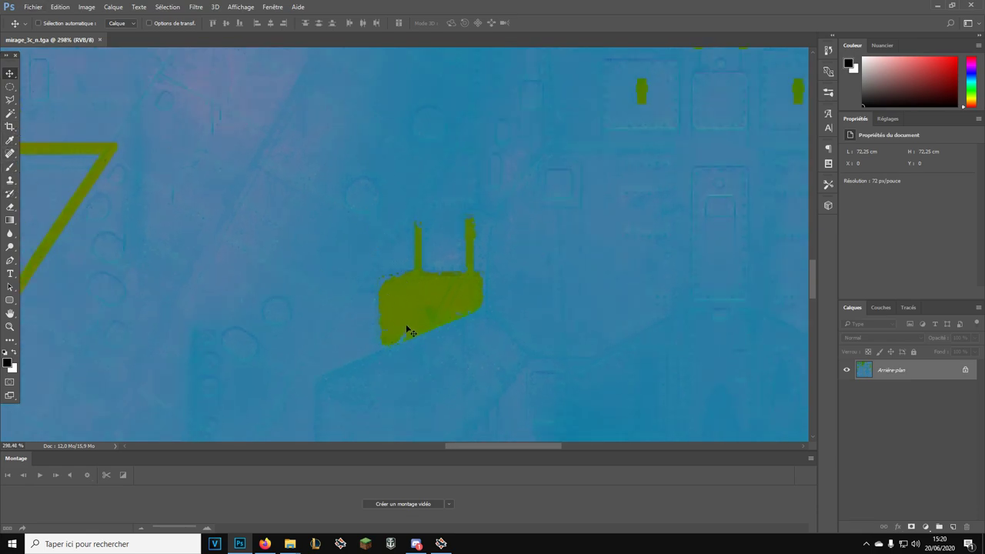
scroll(408, 331, down, 3)
scroll(269, 324, up, 2)
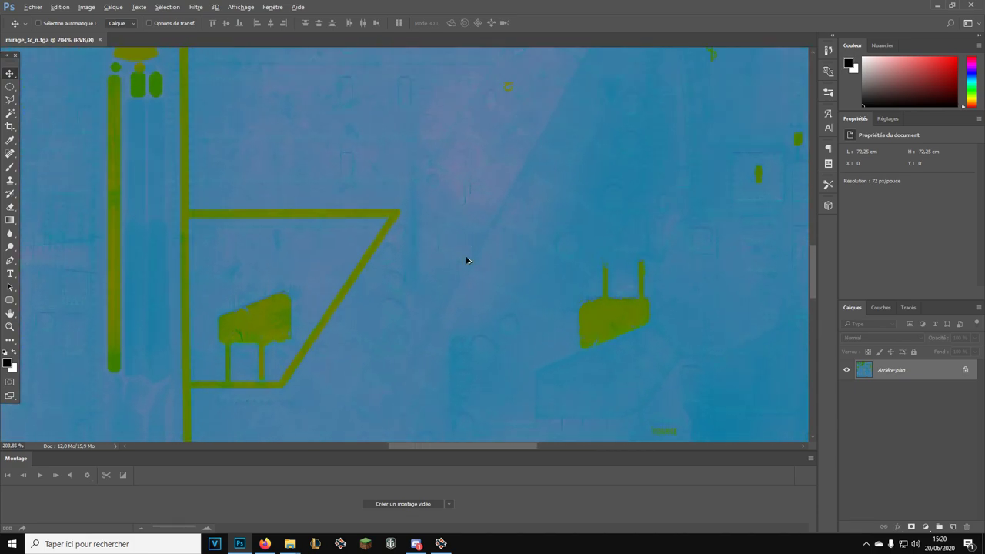
scroll(464, 192, down, 3)
scroll(458, 100, up, 2)
scroll(442, 231, down, 1)
Step: Select the green roundel disc in the wing's upper part with the Magic Wand and replace it with a content-aware fill at 100% opacity
scroll(442, 193, up, 3)
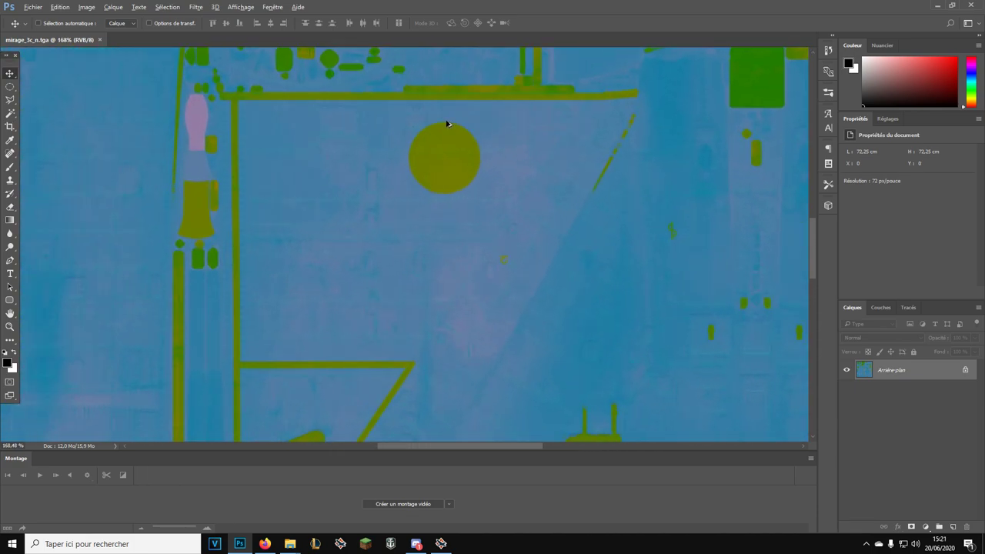
scroll(447, 134, up, 3)
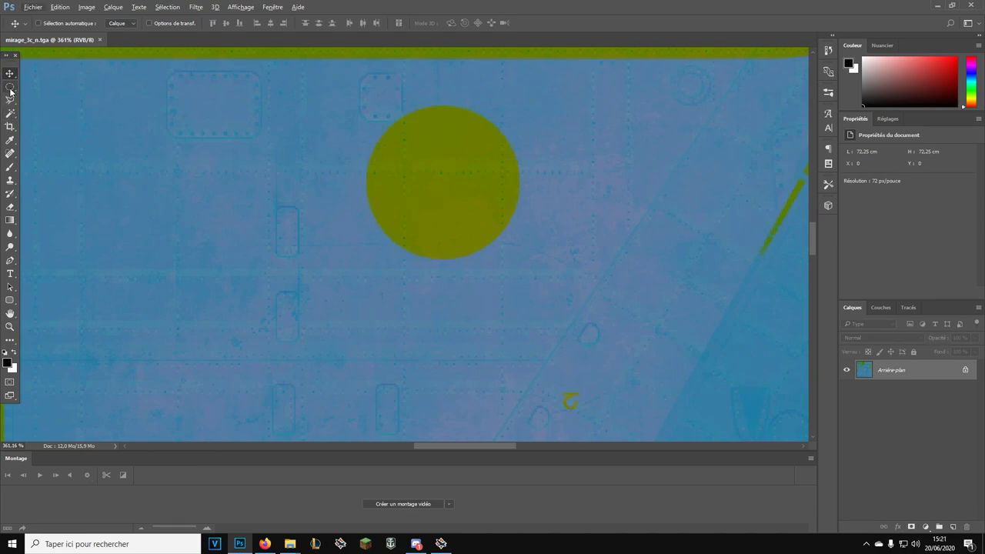
click(10, 87)
click(10, 114)
click(429, 181)
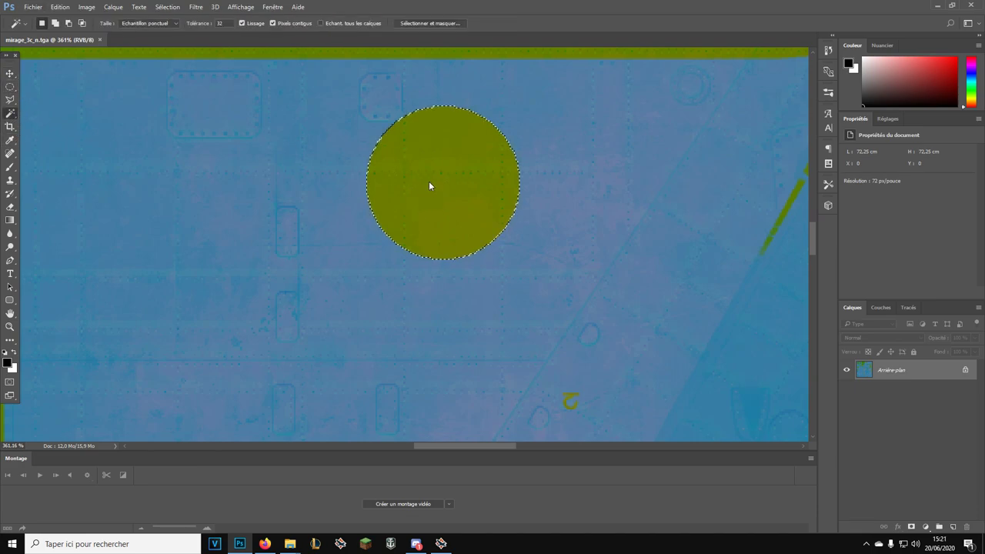
key(shift+F5)
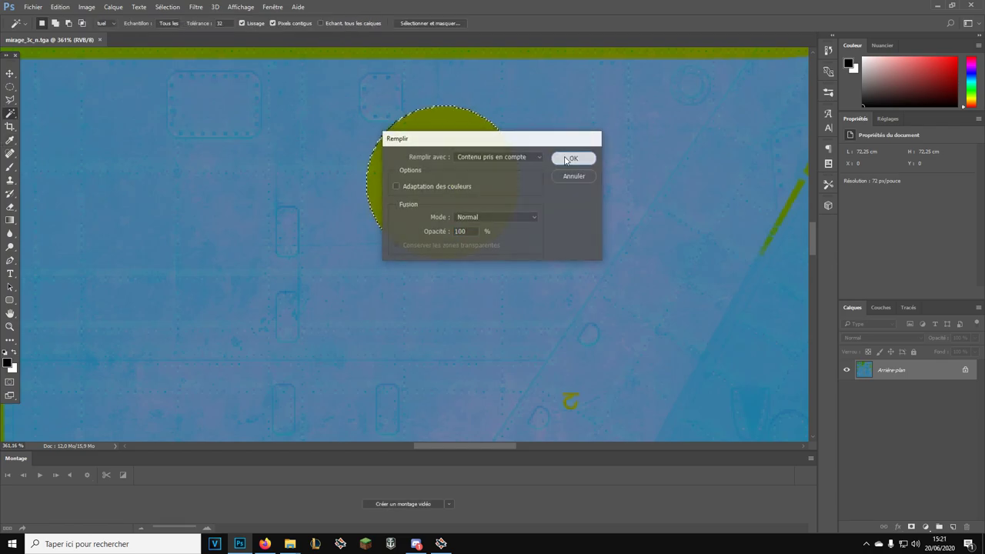
click(574, 159)
scroll(301, 205, down, 3)
scroll(385, 208, up, 7)
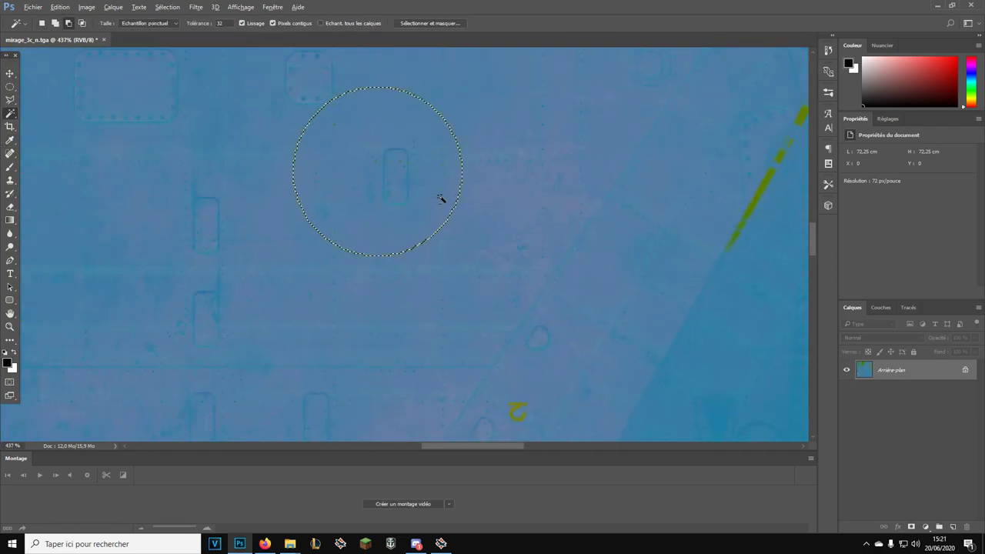
scroll(448, 242, down, 7)
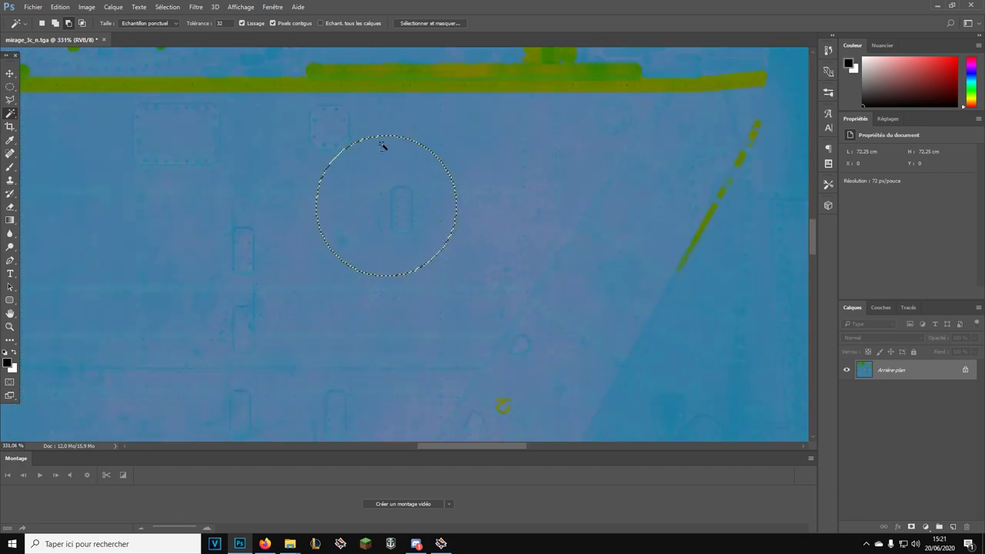
Step: Drop the disc selection and try removing a sliver of the leftover green ring with the Magic Wand and a content-aware fill
scroll(343, 147, up, 4)
scroll(378, 160, down, 2)
key(ctrl+d)
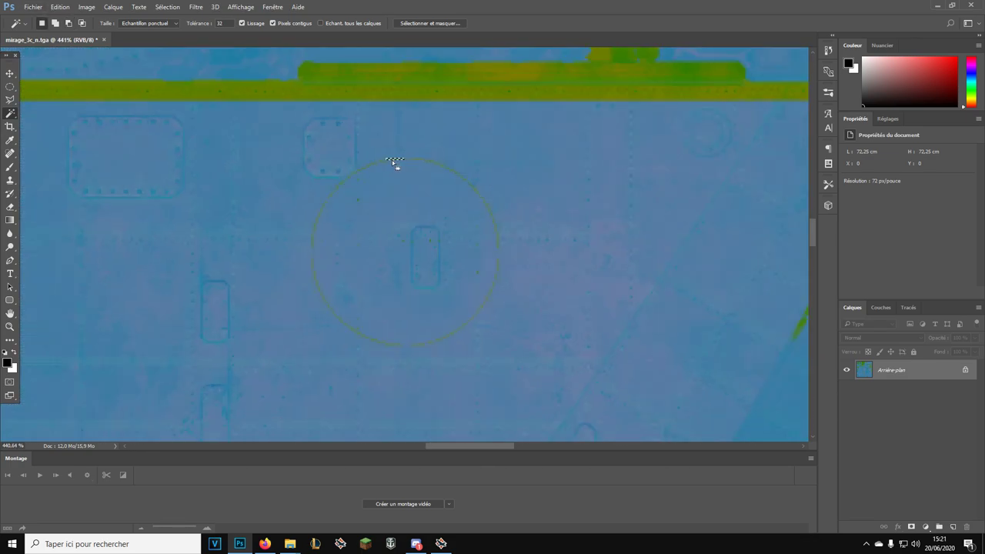
key(shift+F5)
key(Return)
Step: Try enclosing the whole leftover ring in a wide elliptical selection and replacing it with a content-aware fill
click(10, 87)
drag(422, 291, 563, 385)
key(shift+F5)
click(562, 162)
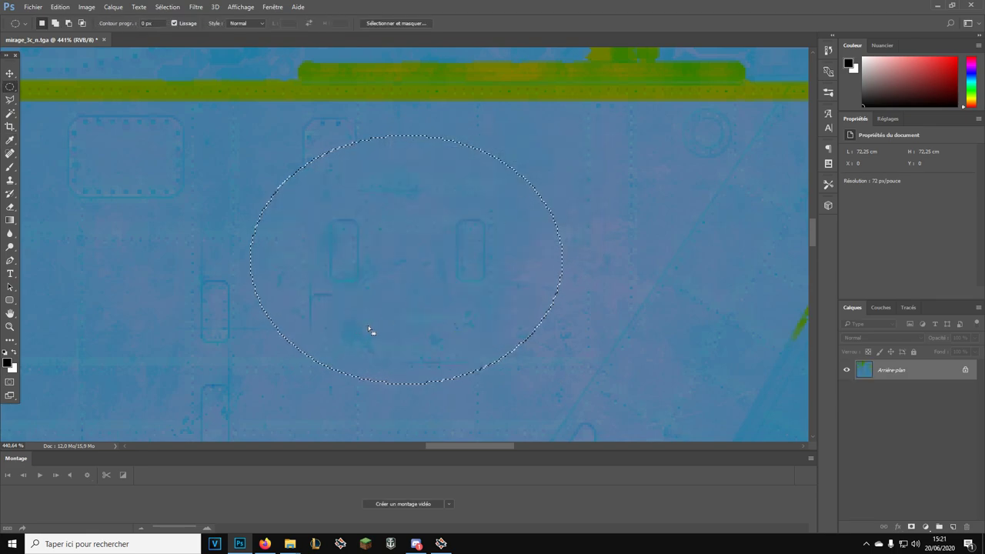
Step: Undo the elliptical fill and step back through the history to before the sliver of the ring was filled
key(ctrl+z)
click(289, 203)
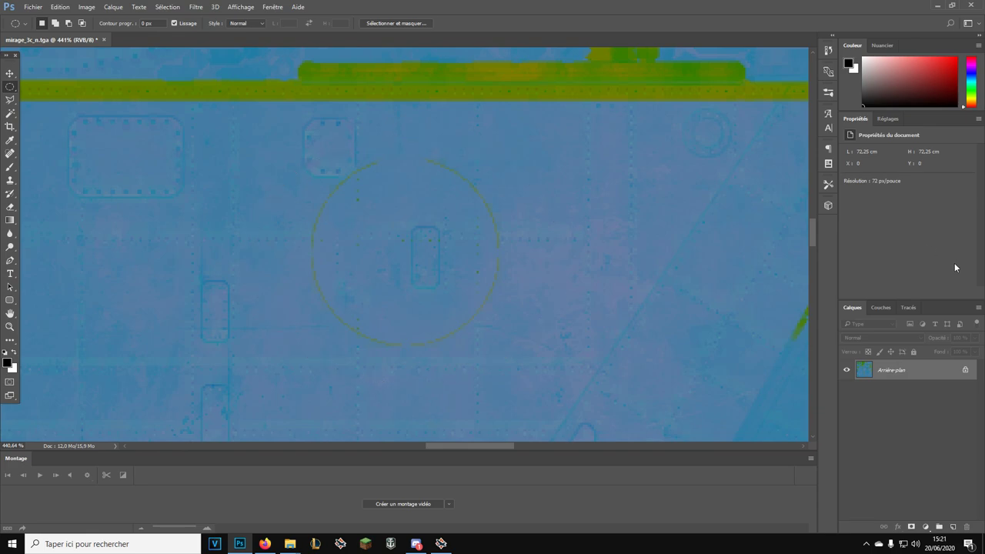
click(64, 7)
click(77, 37)
click(61, 7)
click(77, 37)
click(60, 7)
click(80, 38)
click(60, 7)
click(83, 37)
click(66, 7)
click(91, 38)
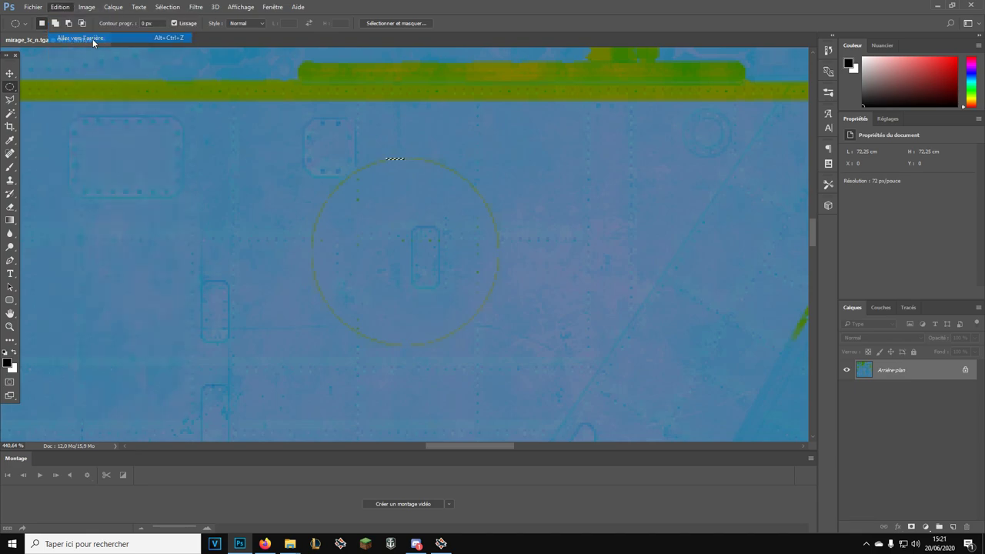
Step: Draw a circular selection about 3.3 cm across around the leftover green ring on the wing
drag(298, 136, 509, 351)
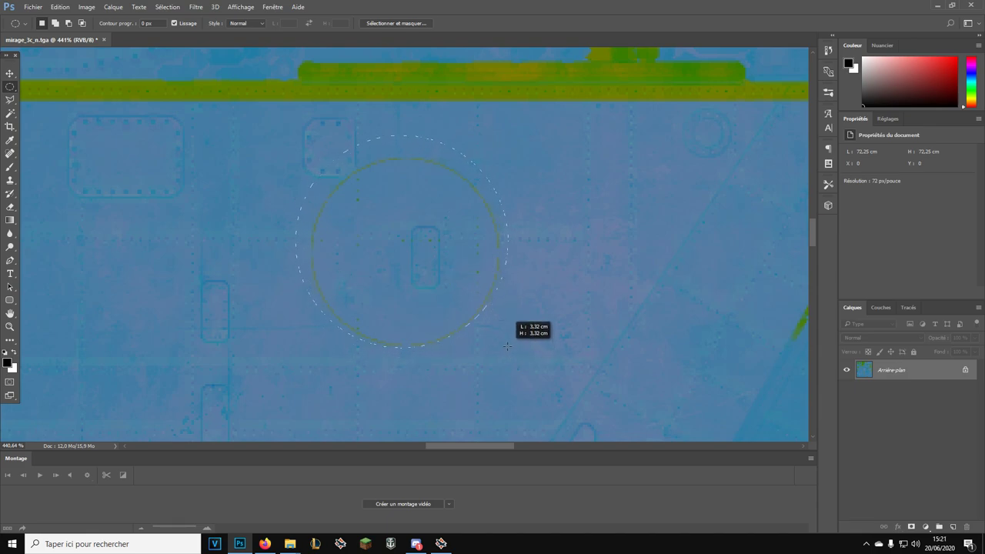
click(33, 7)
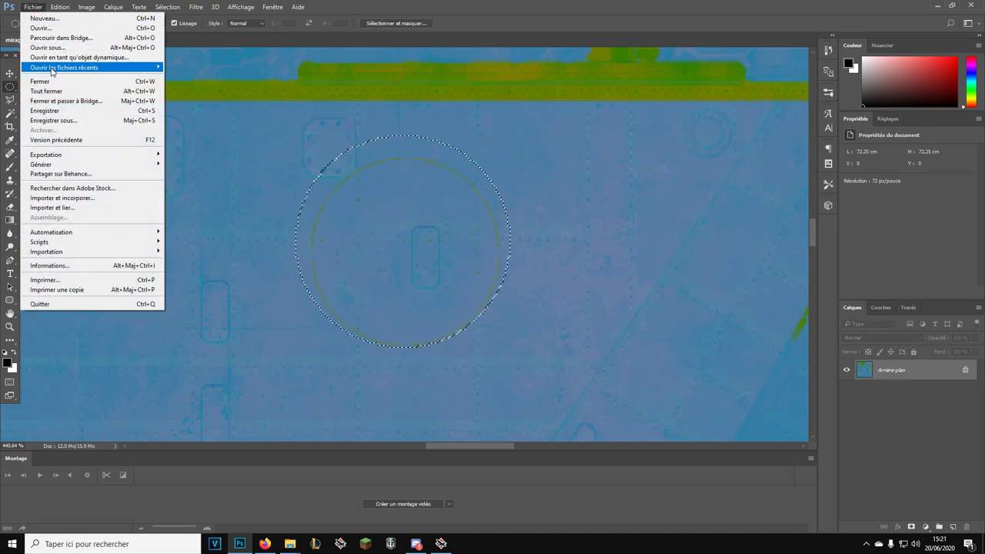
click(85, 208)
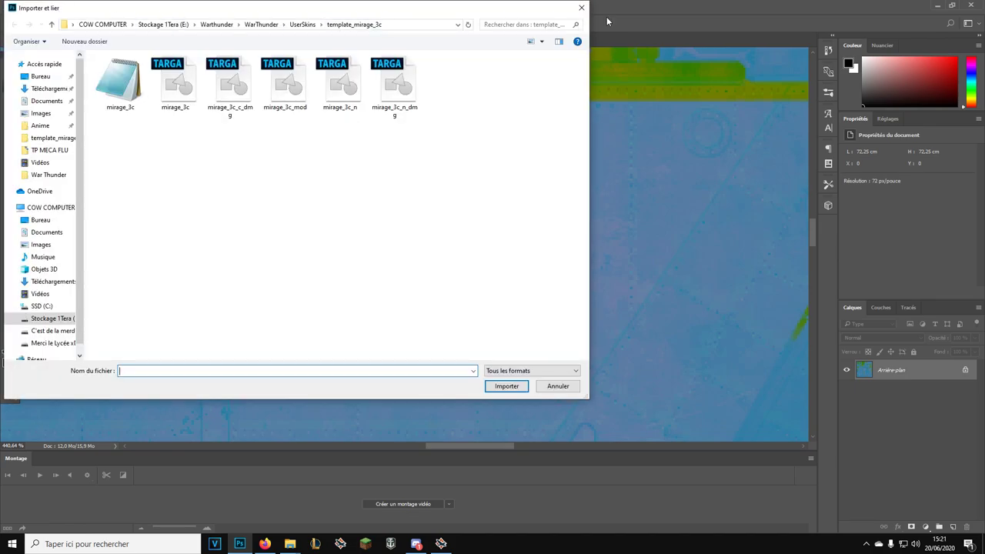
click(581, 7)
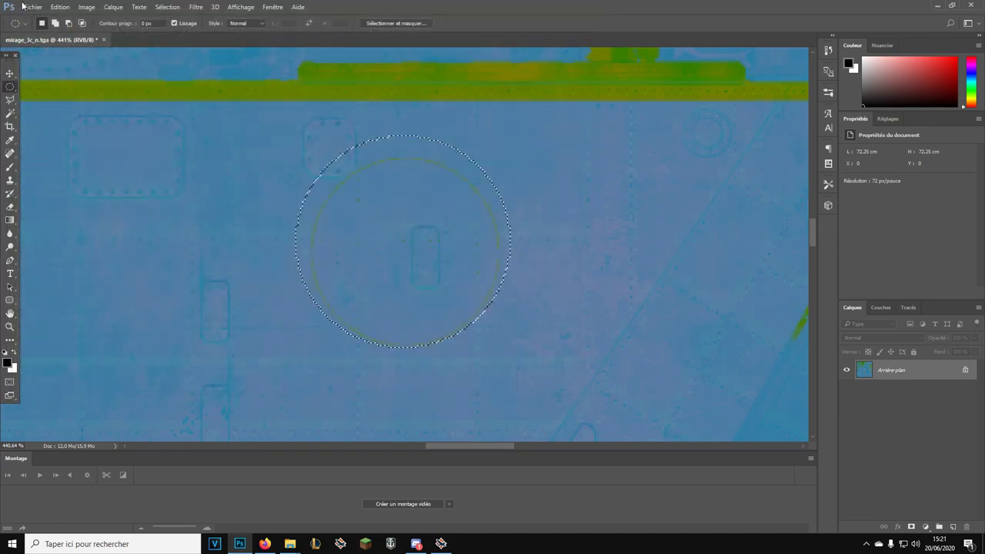
click(60, 7)
click(100, 220)
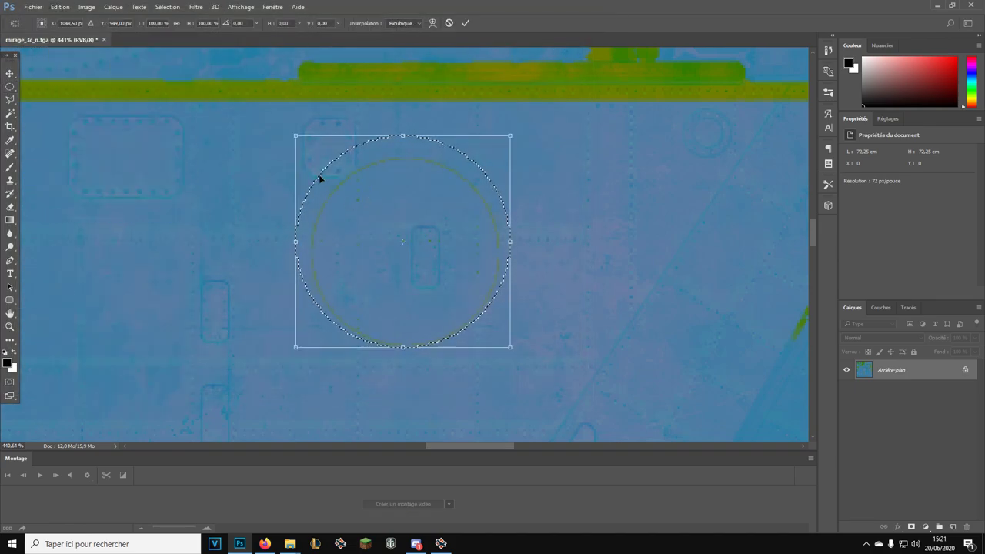
mouse_move(293, 253)
mouse_down()
mouse_move(297, 229)
mouse_move(293, 244)
mouse_up()
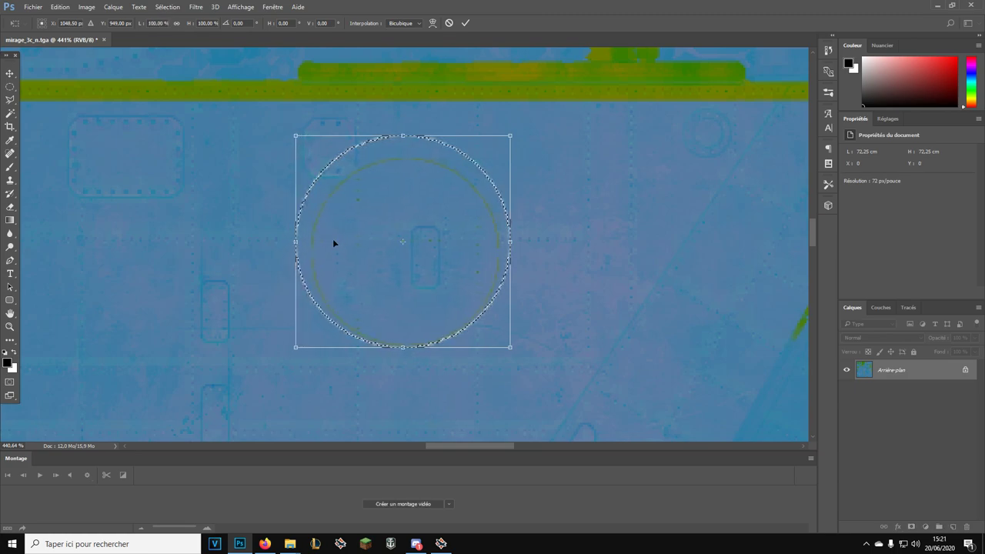
key(Return)
Step: Shift the circular selection so it surrounds the leftover ring evenly and replace its contents with a content-aware fill
drag(345, 165, 351, 175)
key(shift+BackSpace)
click(577, 158)
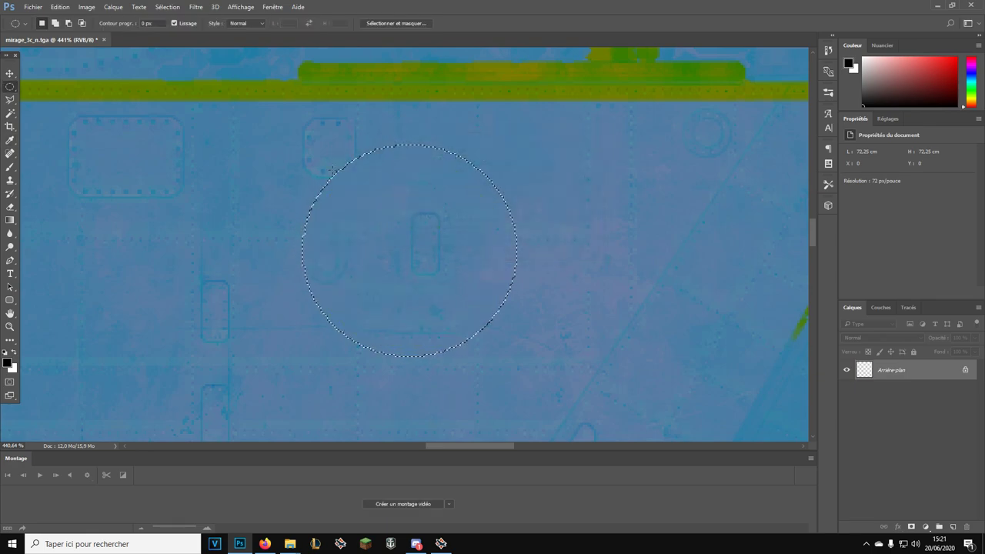
Step: Enclose the green disc near the upper edge of the right-hand wing in an ellipse about 5 by 3.5 cm and fill it content-aware
scroll(262, 174, down, 10)
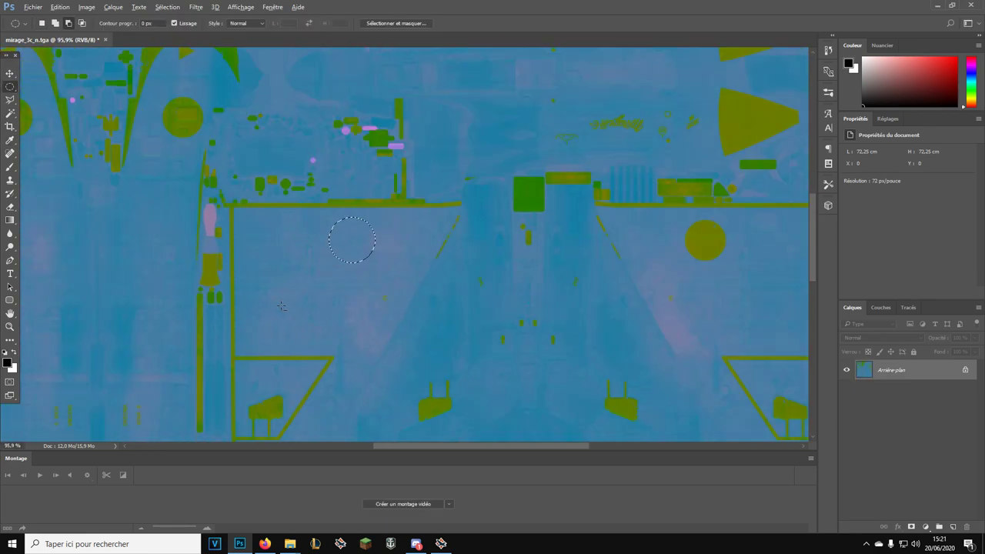
scroll(552, 253, up, 5)
drag(481, 271, 547, 316)
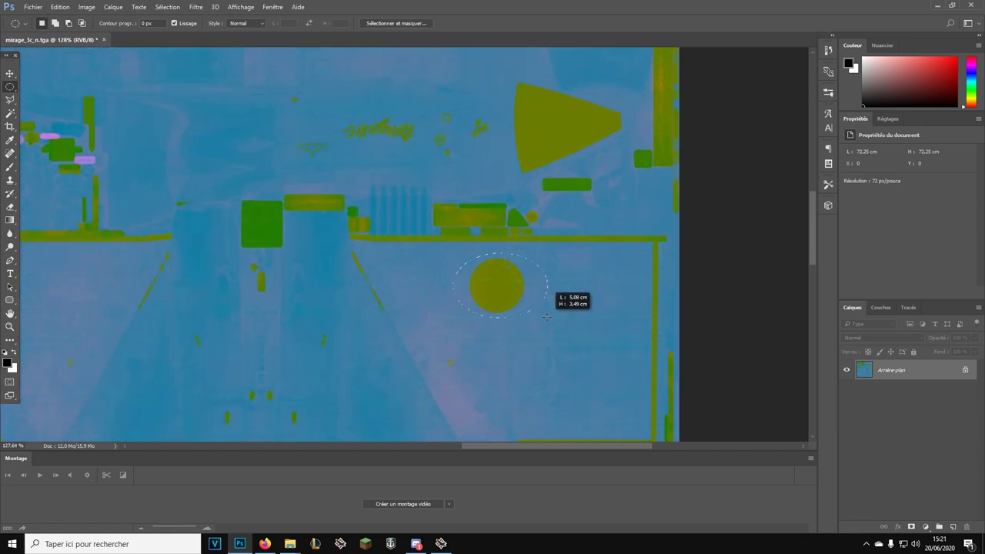
key(Delete)
click(578, 157)
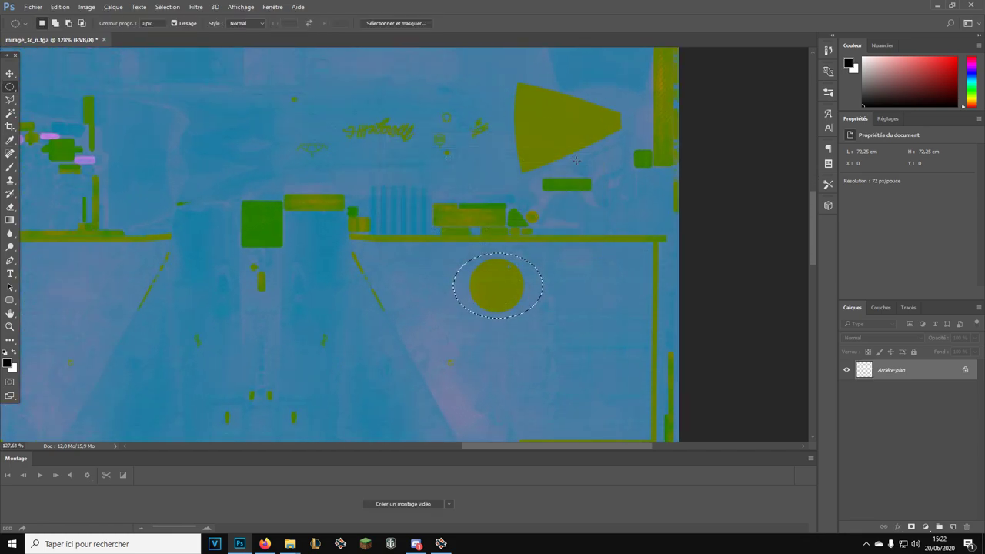
Step: Select the green disc near the lower edge of the right-hand wing with an elliptical selection and replace it with a content-aware fill
scroll(533, 215, down, 5)
scroll(463, 300, down, 2)
drag(501, 329, 534, 356)
key(Delete)
click(576, 157)
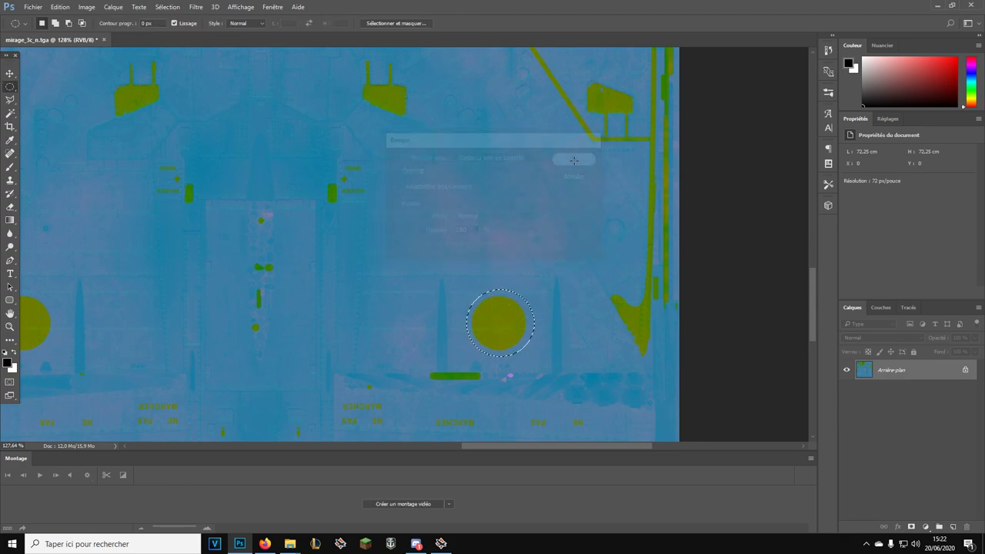
Step: Select the green disc near the left-hand wing's lower edge with an ellipse and fill it content-aware in Normal mode at 100% opacity
scroll(467, 197, down, 7)
scroll(174, 251, up, 10)
drag(291, 239, 383, 322)
key(Delete)
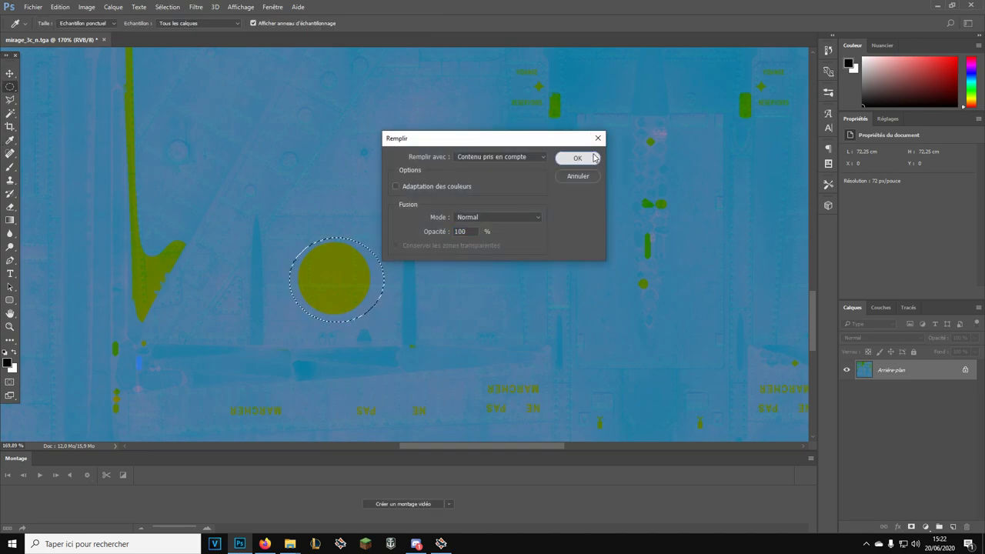
click(576, 159)
Step: Outline the green trapezoid and its inner mark on the left-hand wing with the Polygonal Lasso and replace them with a content-aware fill
scroll(451, 220, down, 6)
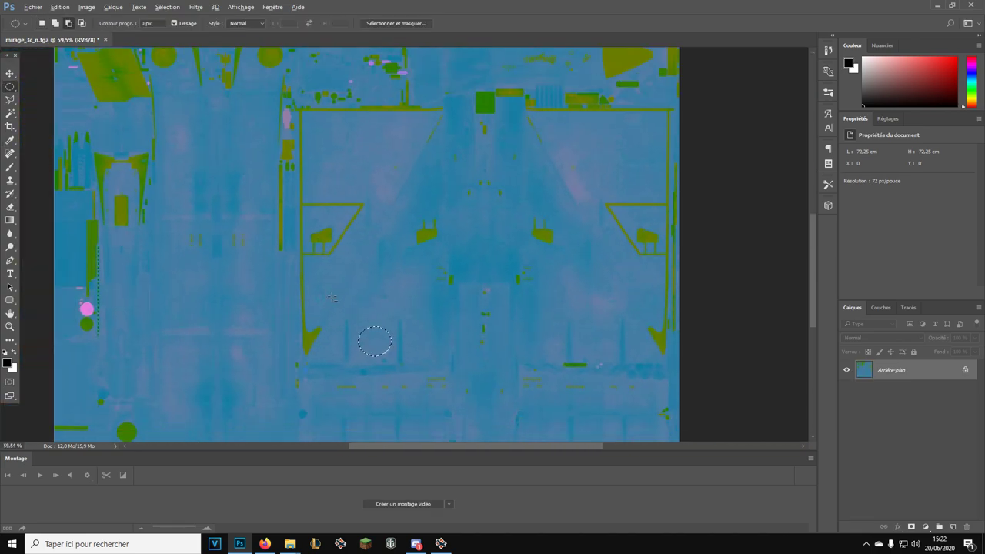
scroll(407, 242, up, 6)
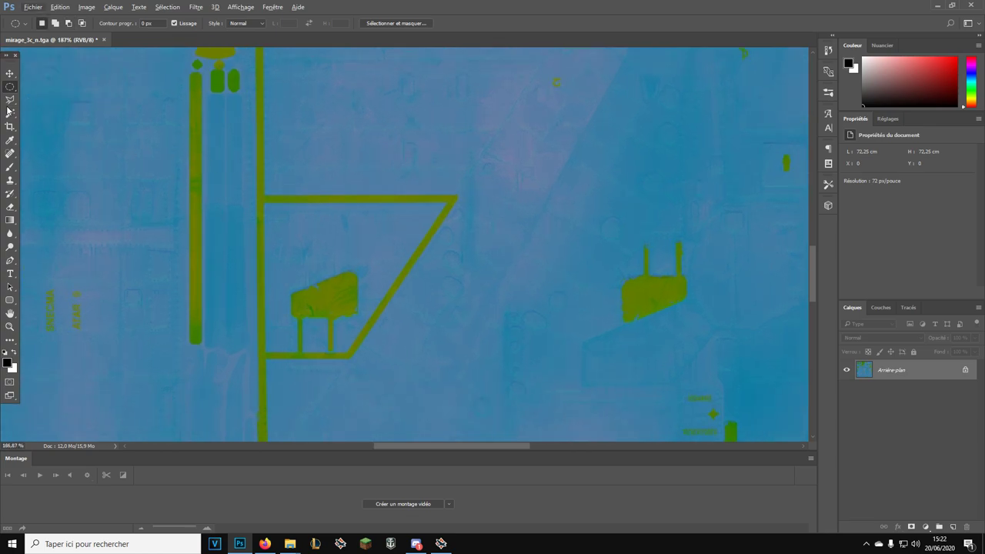
click(10, 100)
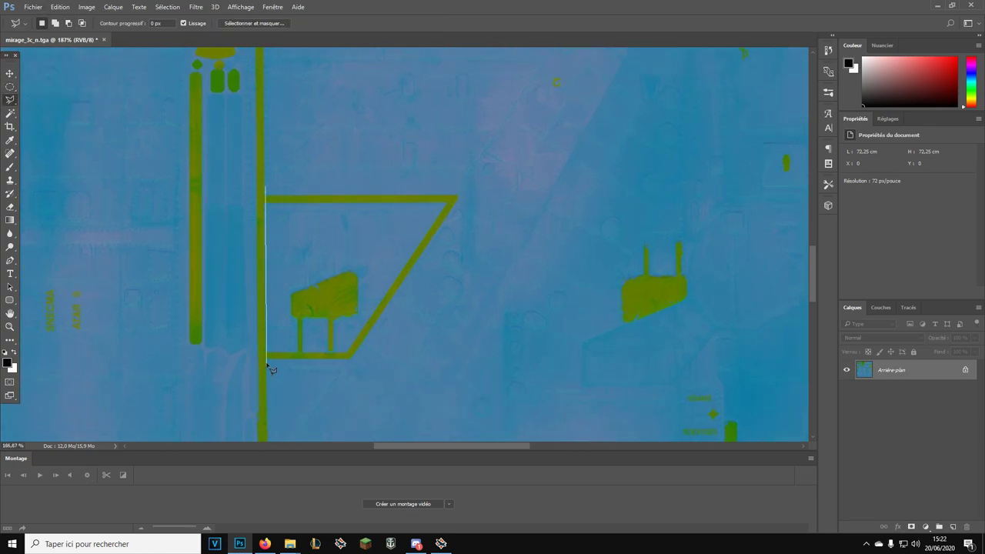
click(267, 187)
key(Delete)
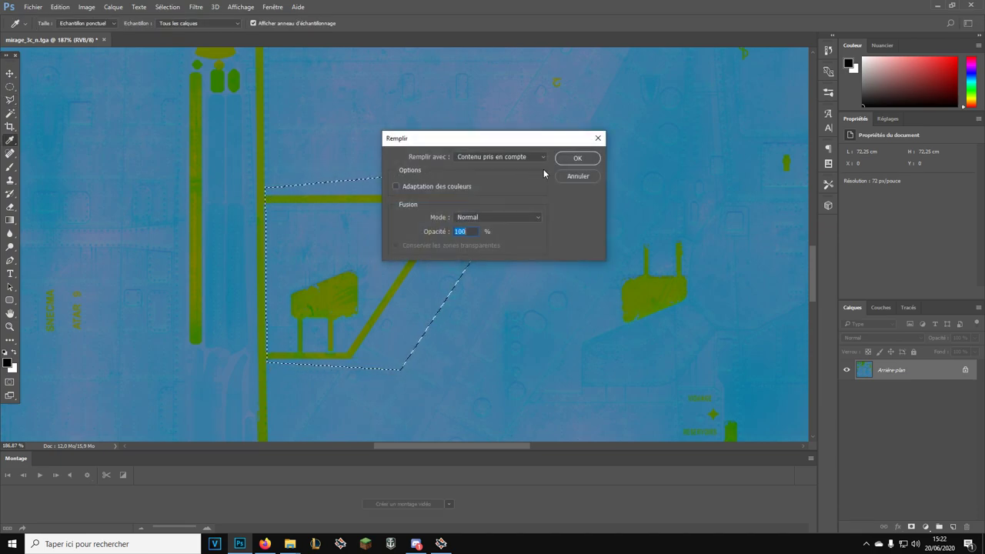
click(577, 160)
Step: Outline the green two-pronged mark right of the central fuselage with the Polygonal Lasso and replace it with a content-aware fill
scroll(238, 268, down, 4)
scroll(598, 288, up, 3)
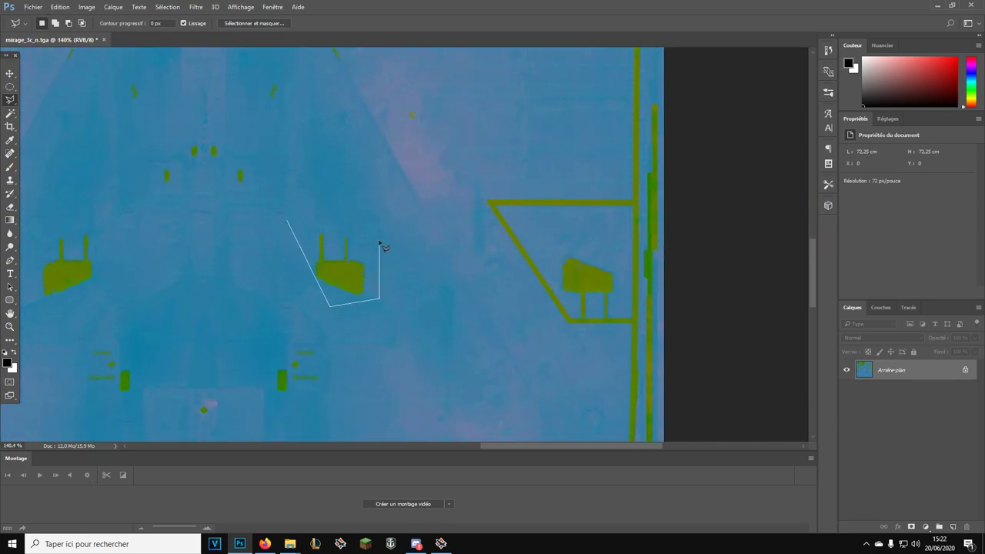
key(shift+F5)
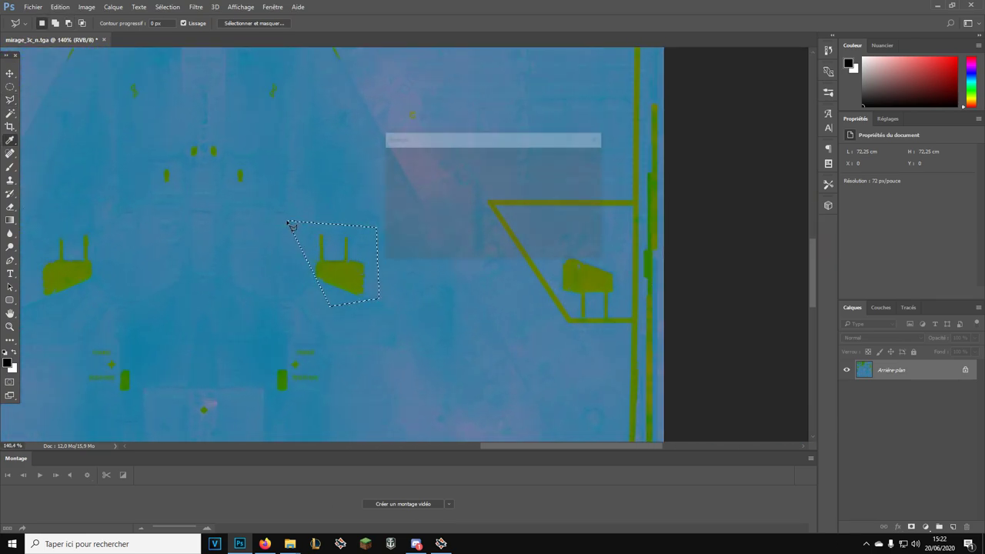
key(Return)
Step: Outline the matching two-pronged mark left of the central fuselage and replace it with a content-aware fill at 100% opacity
scroll(154, 283, down, 1)
scroll(112, 279, up, 4)
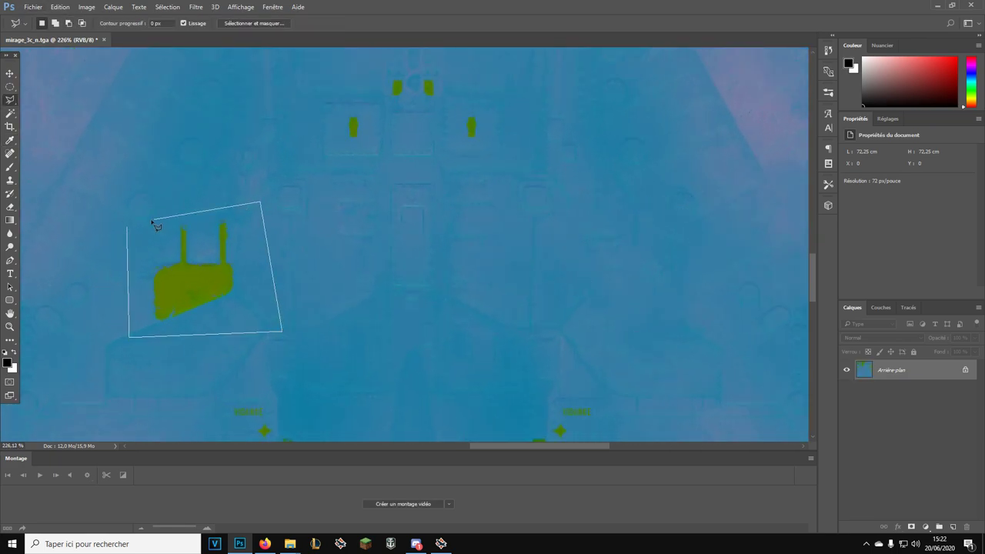
key(shift+F5)
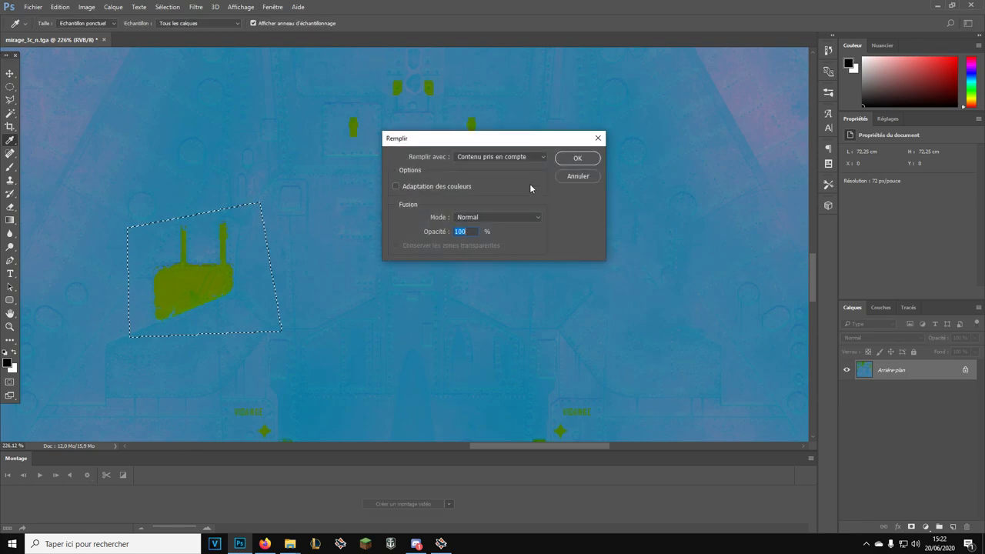
key(Return)
Step: Outline the green trapezoid and its inner mark at the right-hand wing's edge and replace them with a content-aware fill
scroll(285, 266, down, 4)
scroll(457, 282, down, 3)
scroll(514, 225, up, 4)
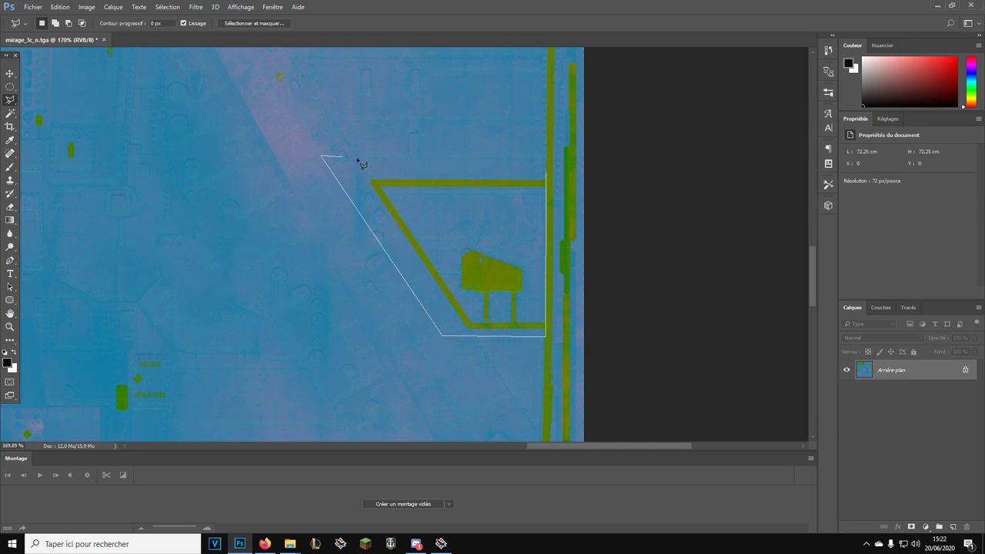
key(shift+F5)
key(Return)
Step: Outline the green disc on the right-hand nose section with the Polygonal Lasso and replace it with a content-aware fill
scroll(338, 245, down, 3)
scroll(339, 245, down, 3)
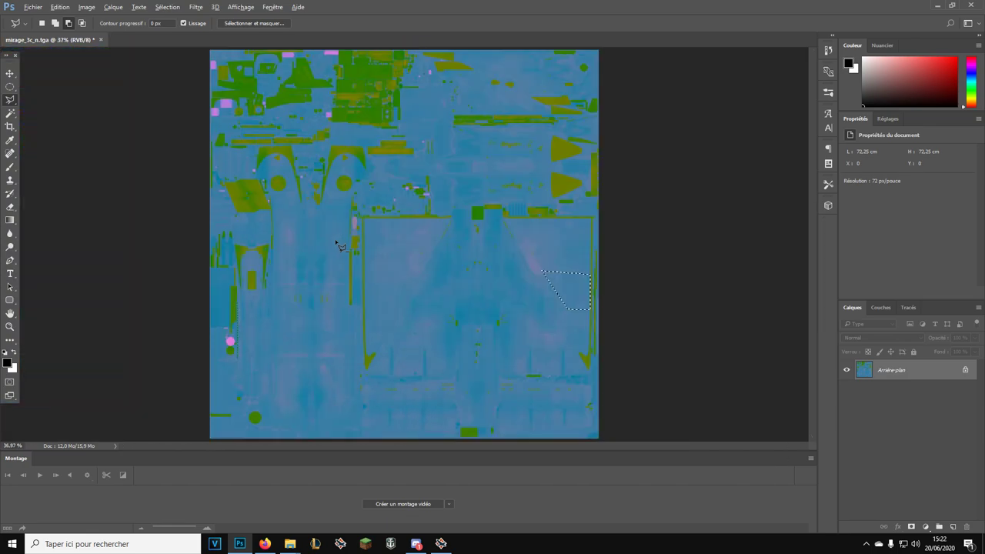
scroll(408, 268, up, 6)
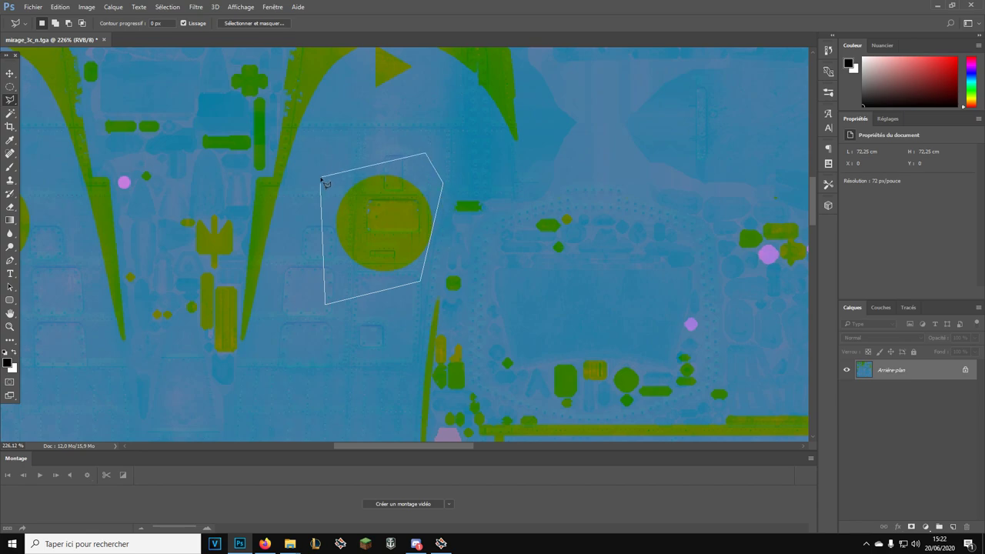
key(shift+F5)
key(Return)
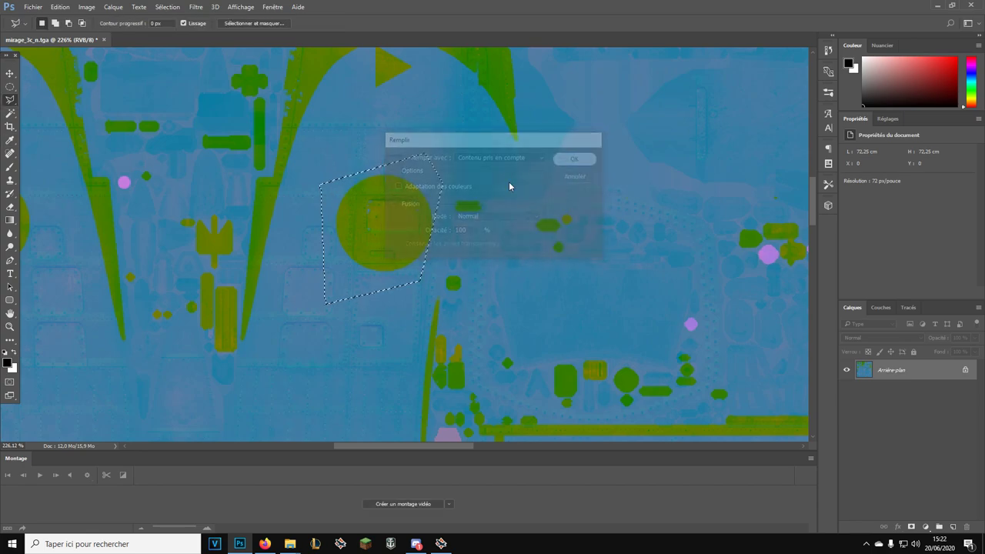
Step: Outline the green disc on the left-hand nose section with the Polygonal Lasso and replace it with a content-aware fill
scroll(176, 273, down, 3)
scroll(77, 239, down, 4)
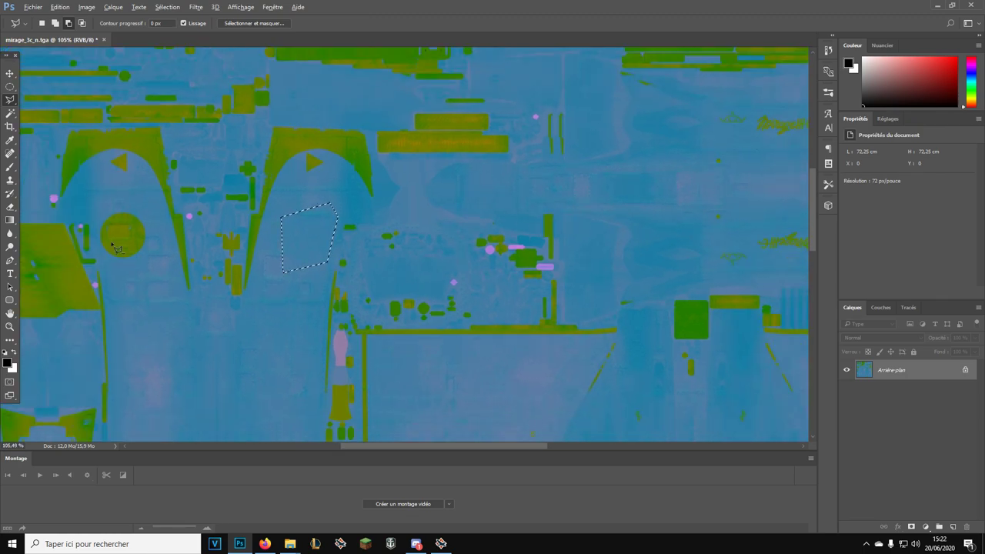
scroll(82, 233, up, 6)
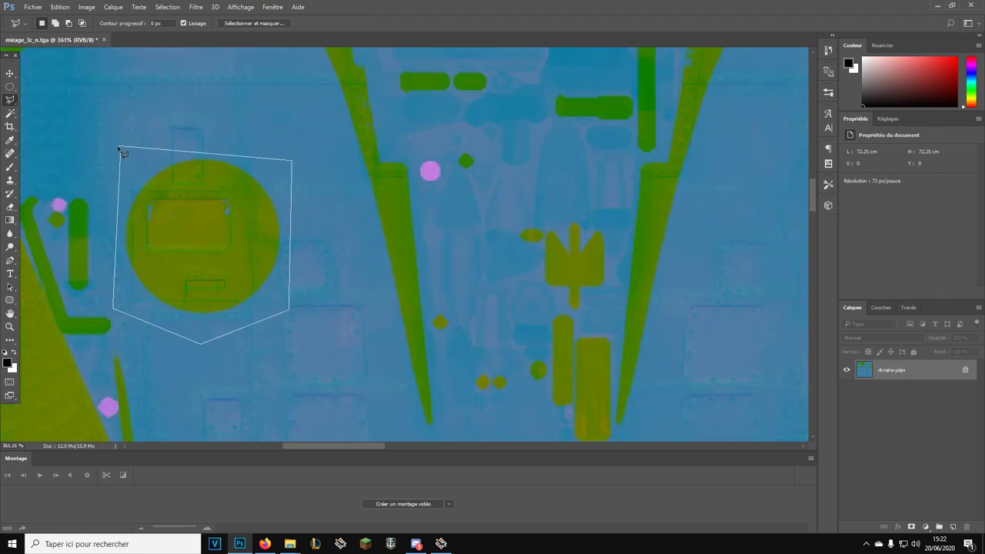
key(shift+F5)
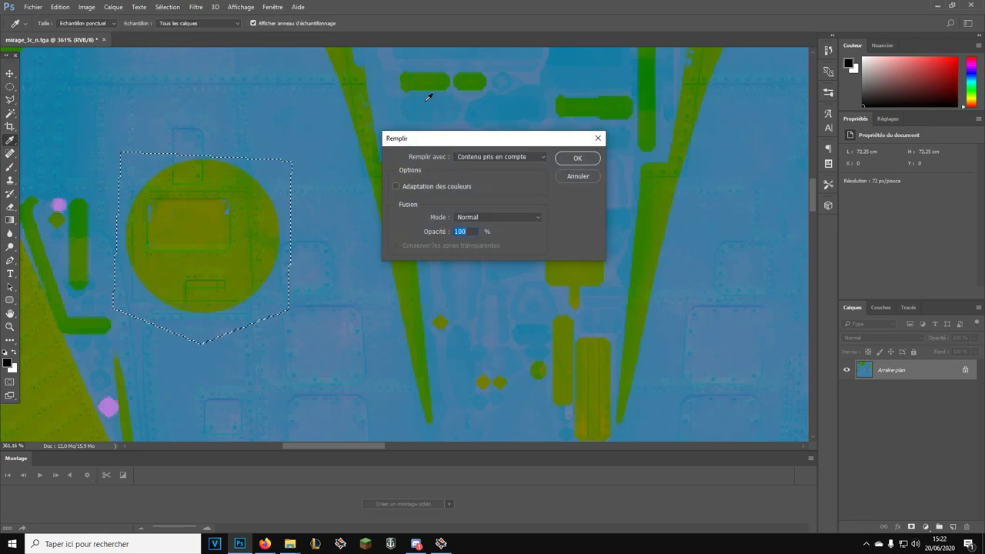
click(576, 159)
Step: Save the retouched normal map as a Targa file named mirage_3c_n_mod in the template_mirage_3c folder
scroll(321, 187, down, 10)
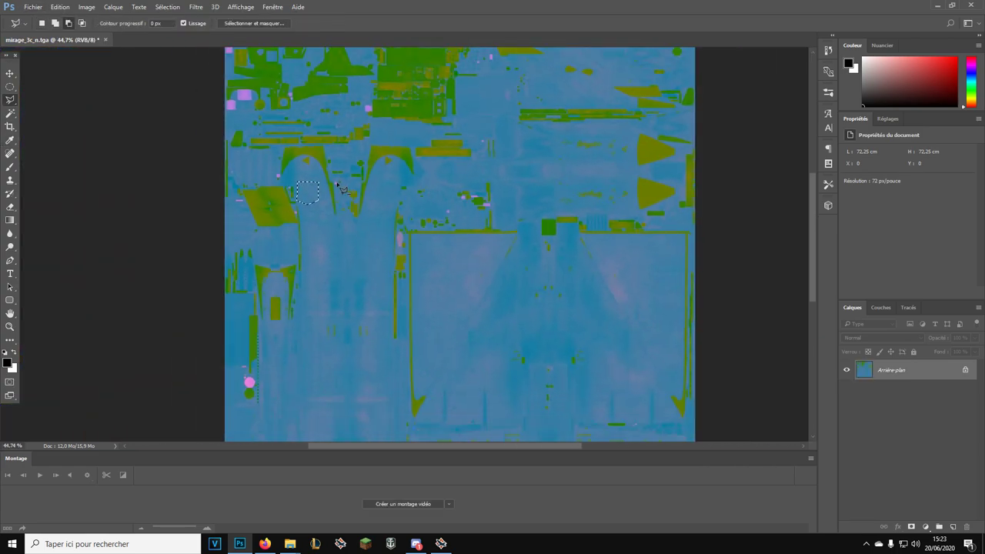
scroll(339, 186, down, 2)
click(34, 7)
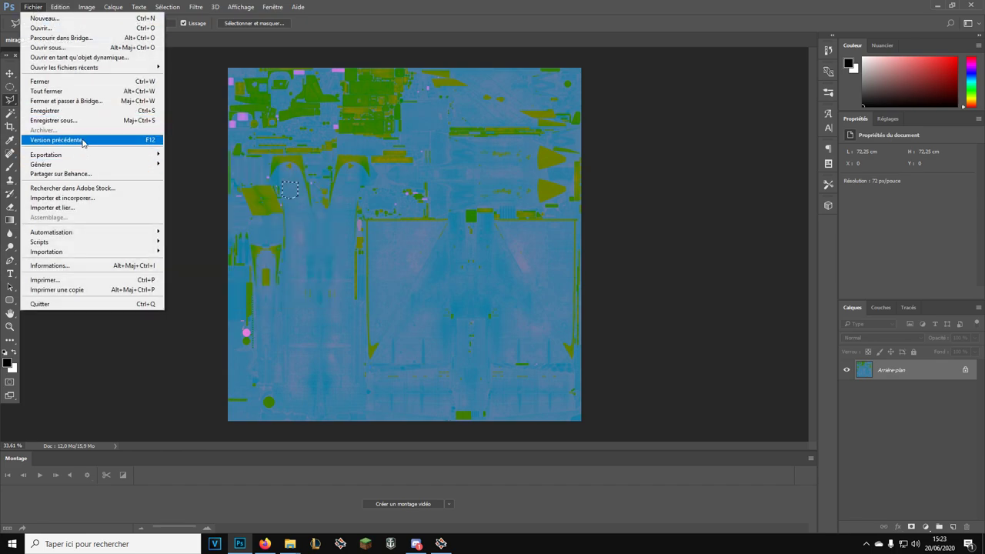
click(85, 121)
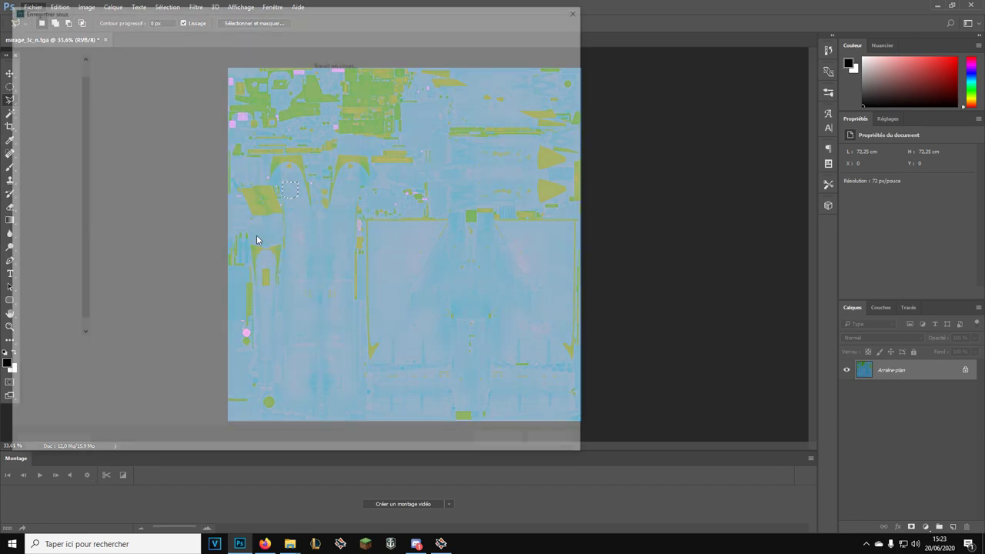
text(_mod)
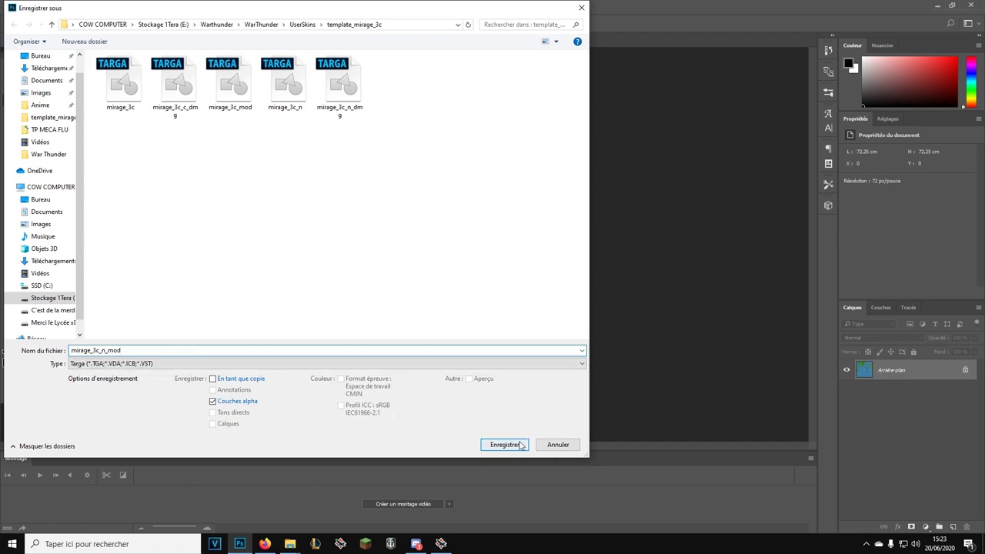
click(521, 445)
click(523, 185)
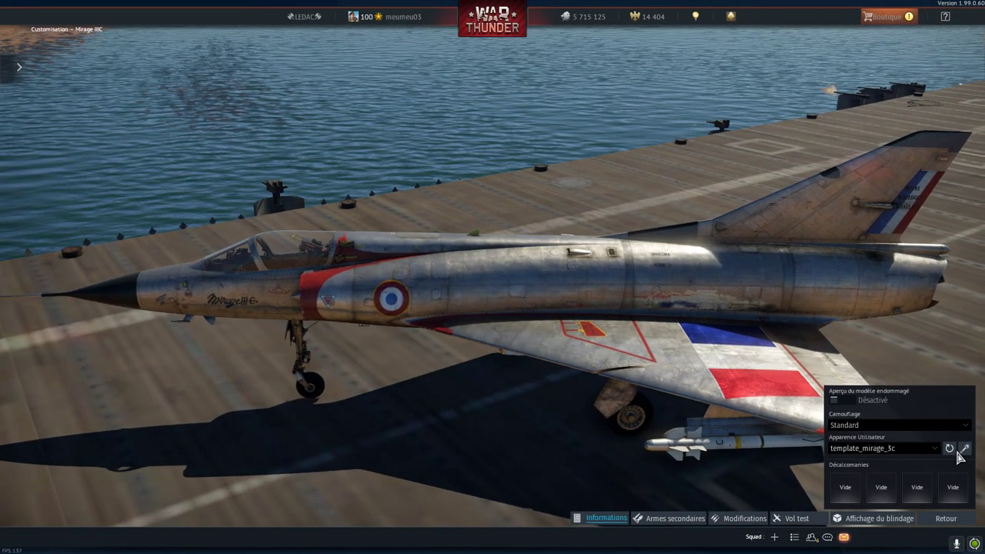
Step: Reload the template_mirage_3c user skin in War Thunder and inspect the Mirage IIIC's fuselage from both sides
click(950, 450)
drag(589, 324, 356, 433)
drag(620, 424, 590, 301)
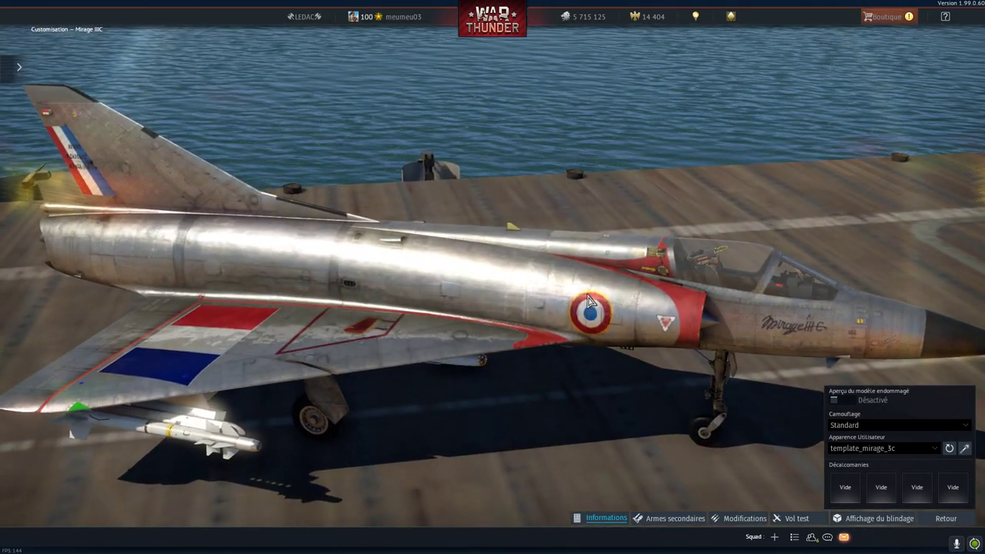
drag(616, 306, 359, 273)
drag(577, 344, 462, 262)
Step: Switch to the template_mirage_3c folder and open mirage_3c_mod in Photoshop
key(alt+Tab)
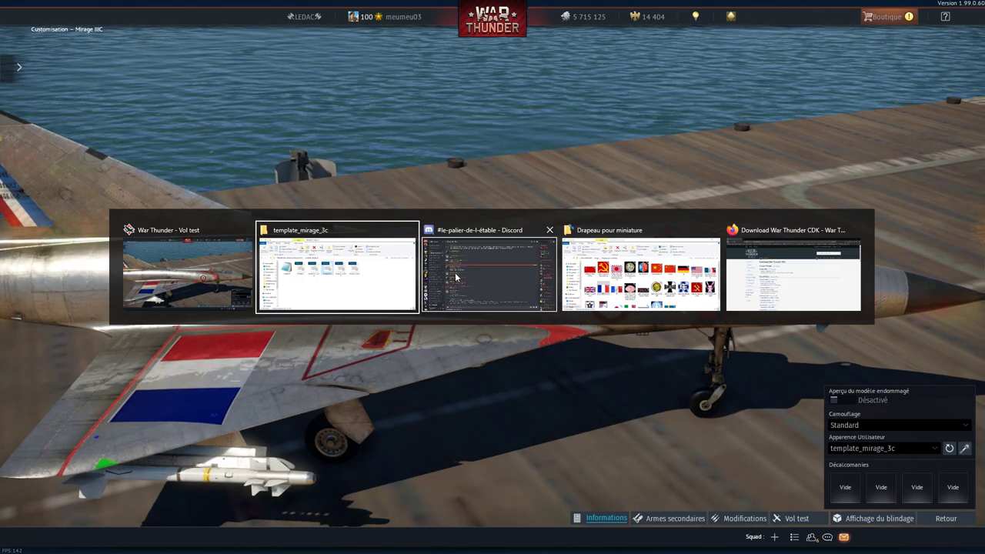
click(469, 293)
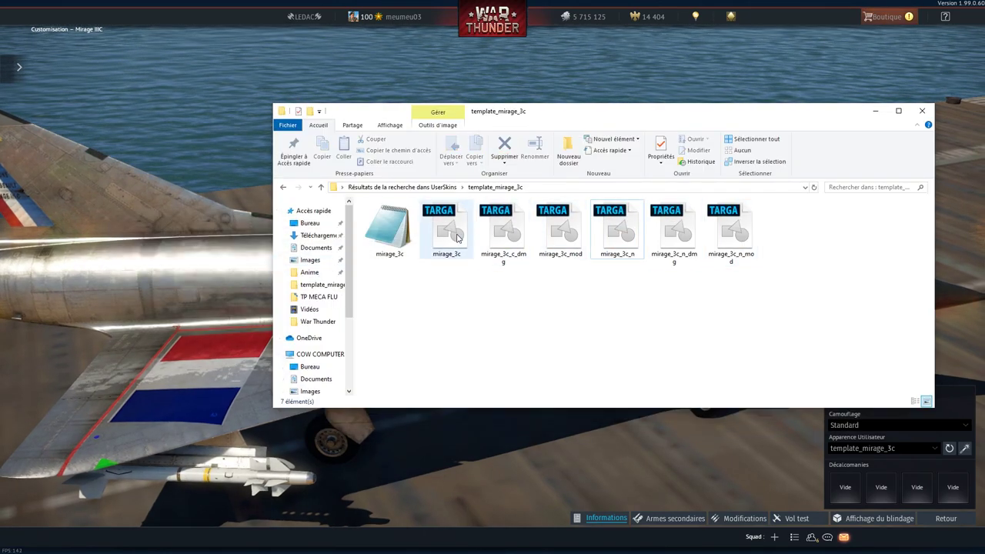
double_click(563, 231)
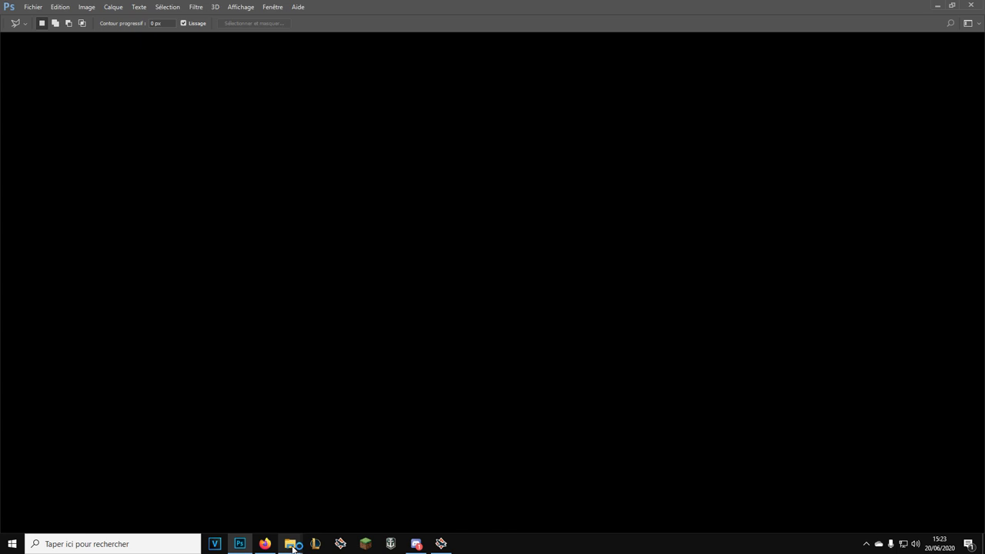
Step: Place the round blue logo image from the Pellicule folder into the mirage_3c_mod texture
mouse_move(292, 543)
click(235, 504)
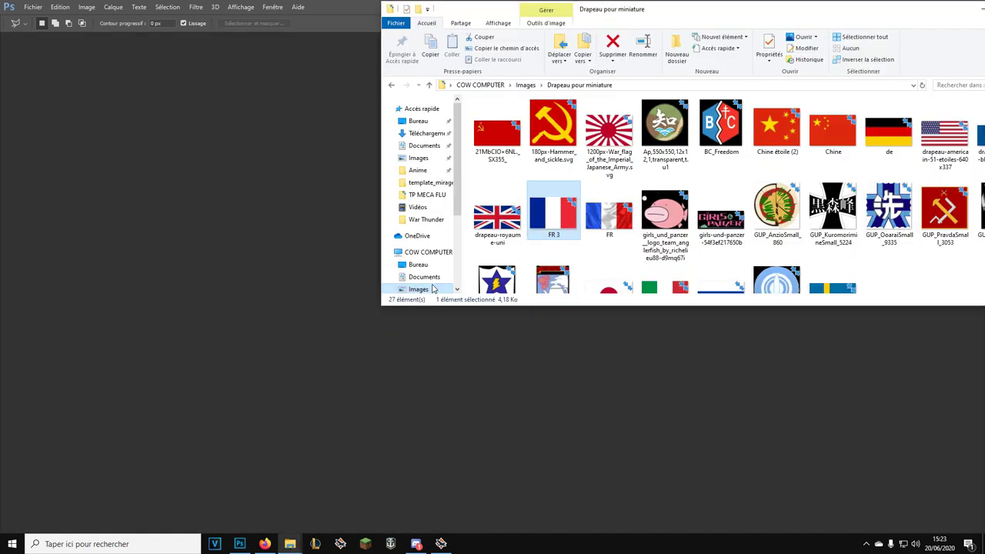
scroll(794, 221, down, 1)
scroll(794, 221, up, 1)
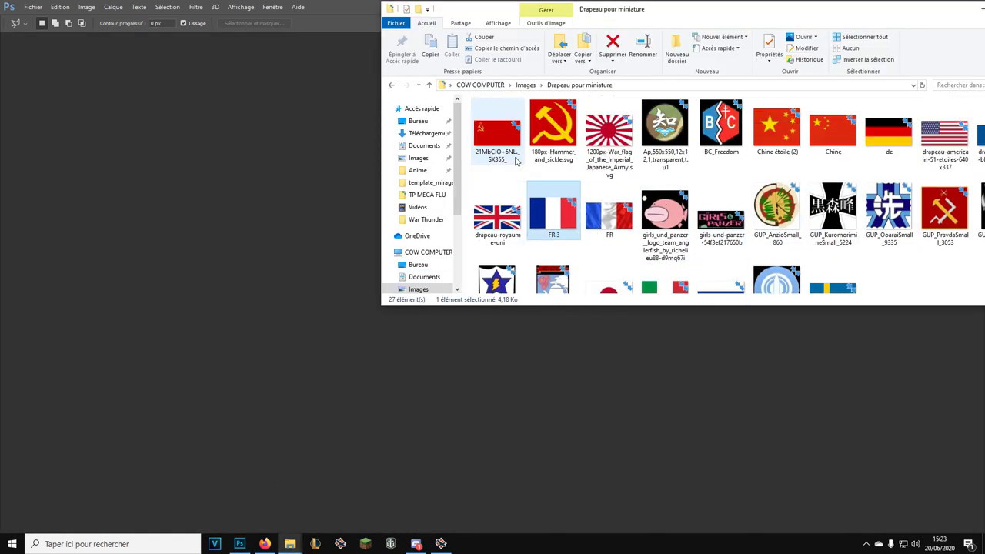
click(392, 86)
scroll(565, 238, down, 2)
scroll(566, 239, up, 2)
double_click(563, 253)
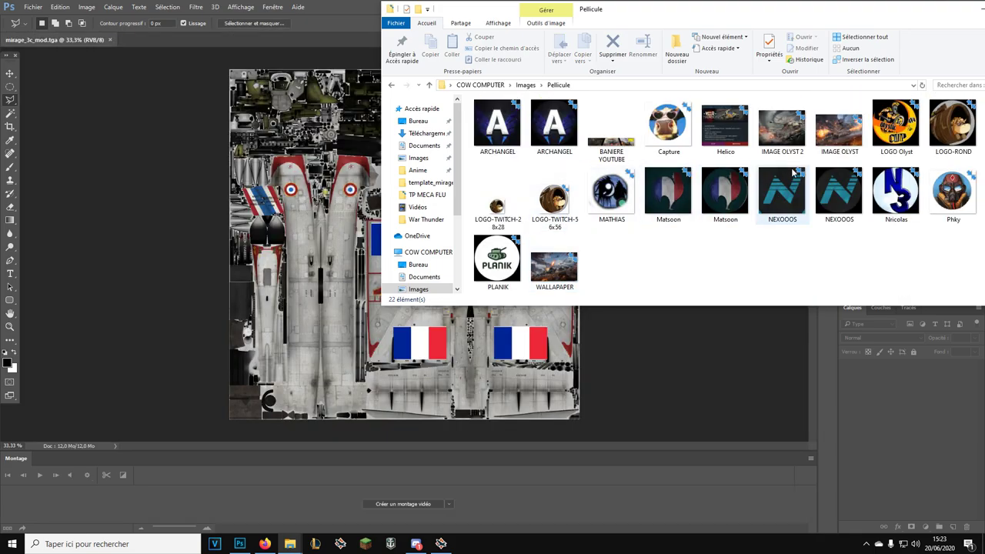
drag(635, 180, 347, 219)
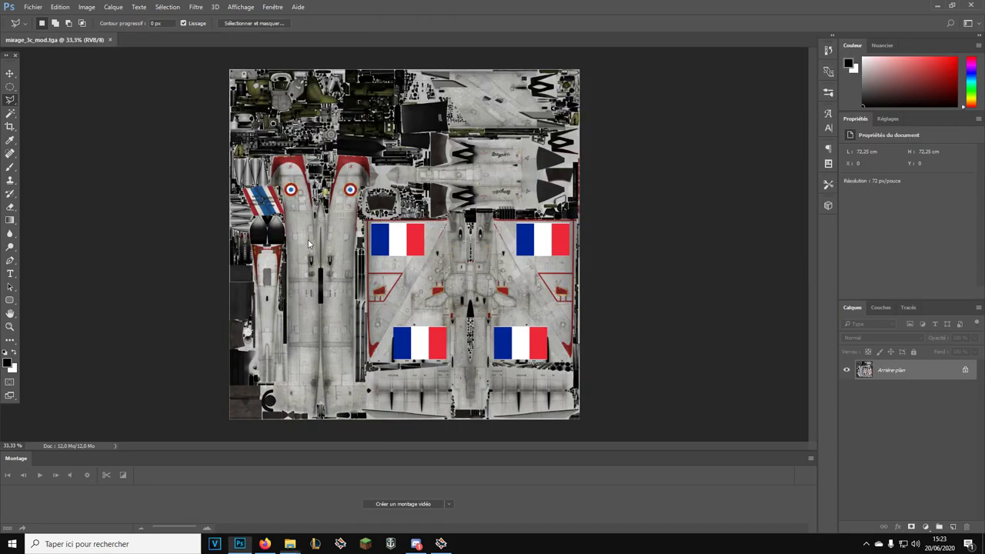
Step: Move the placed logo over the right-hand fuselage roundel, rotate it about -46° and apply the placement
scroll(347, 219, up, 3)
scroll(407, 238, up, 3)
drag(572, 334, 351, 130)
drag(391, 77, 350, 75)
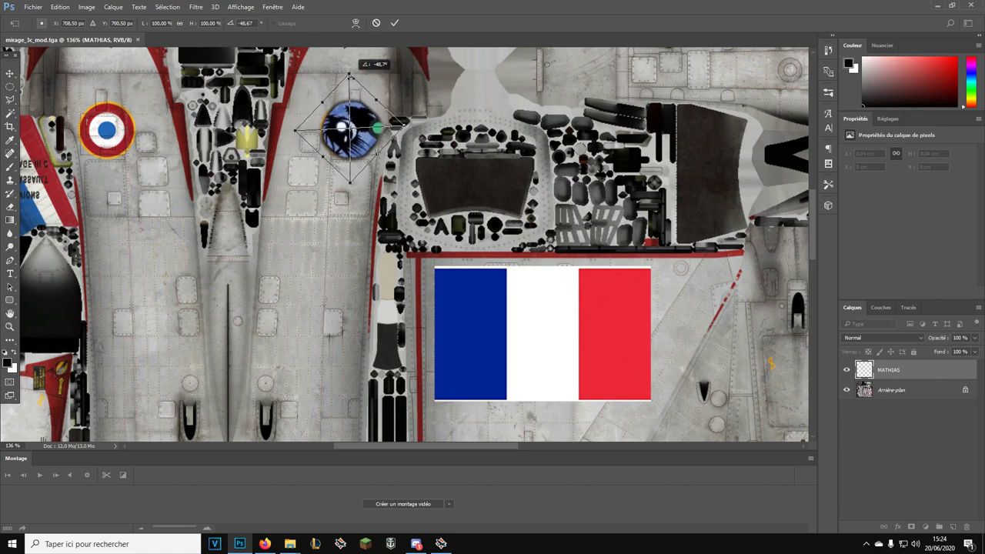
drag(344, 108, 341, 109)
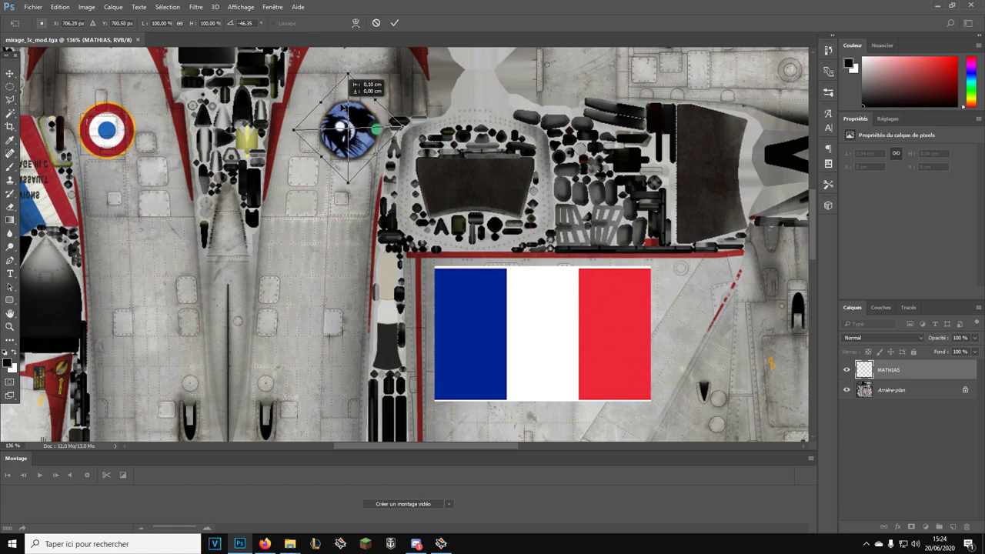
key(l)
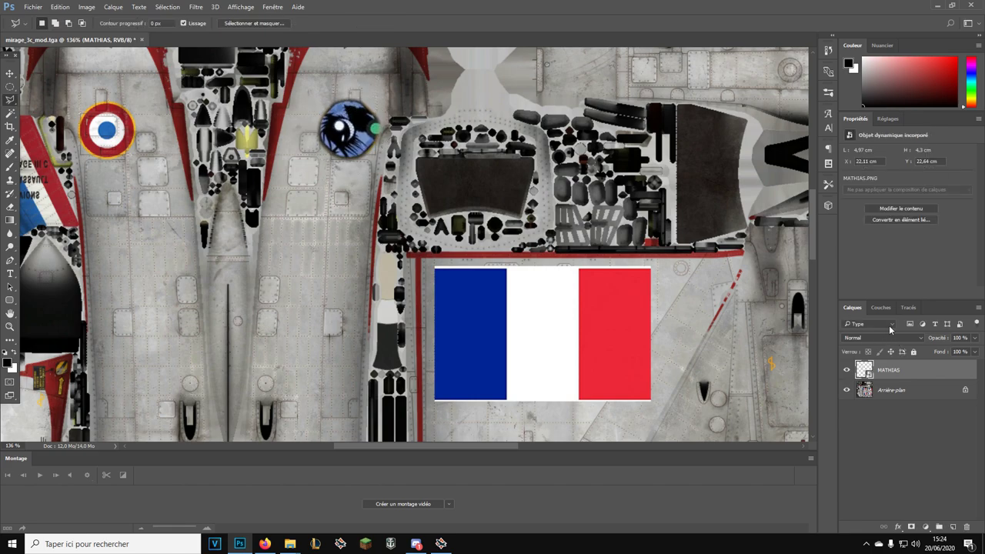
Step: Duplicate the logo layer and move the copy over the left-hand fuselage roundel
right_click(912, 370)
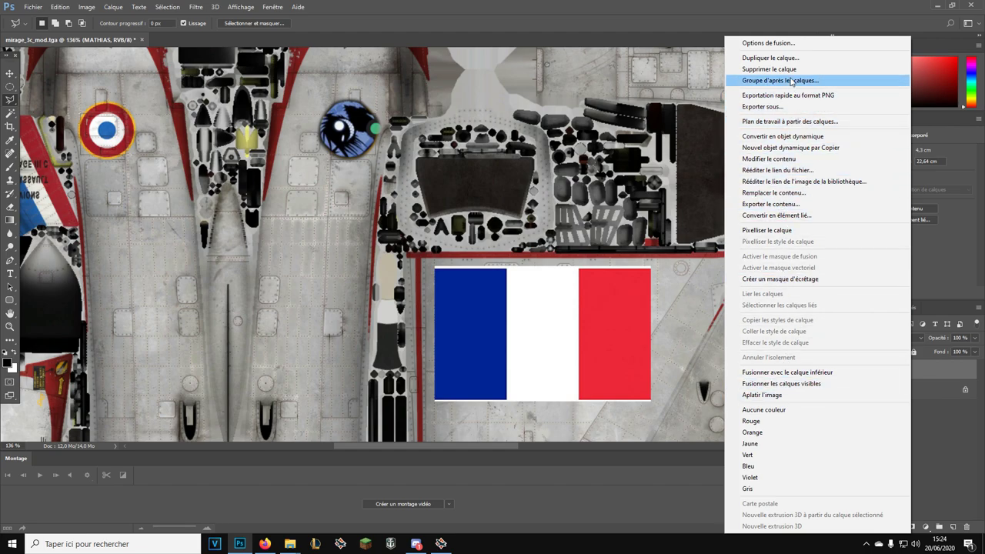
click(770, 58)
click(583, 167)
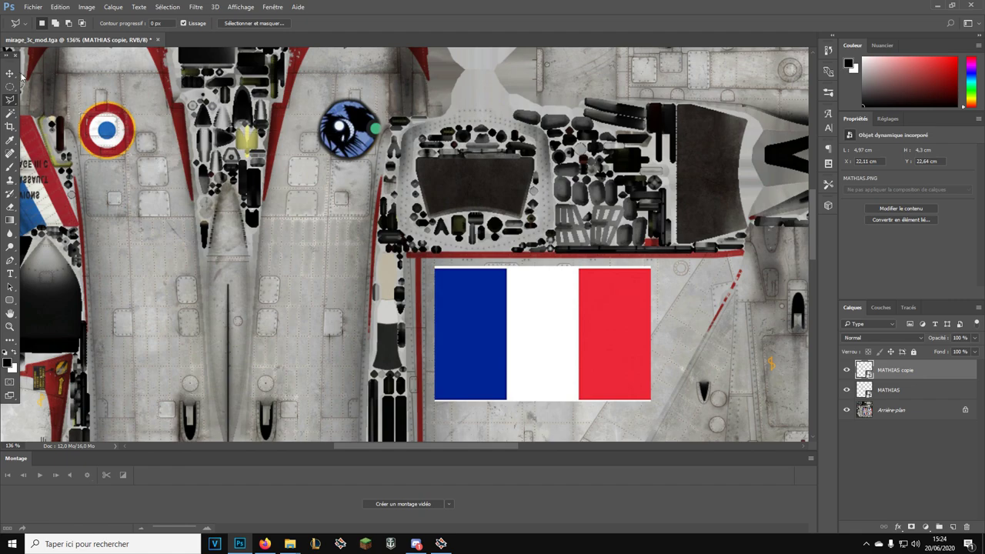
drag(331, 132, 97, 132)
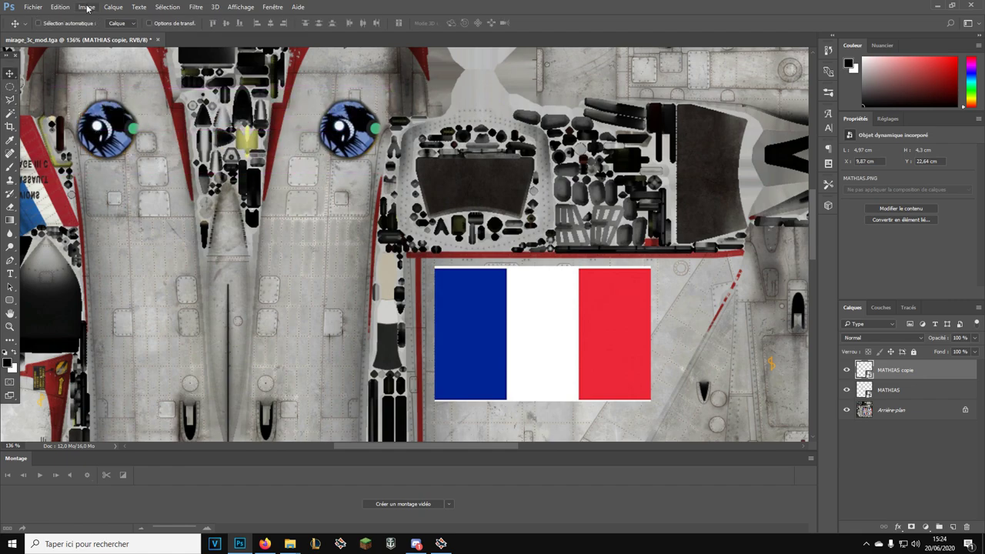
Step: Mirror the copied logo horizontally with a transformation and align it over the left-hand roundel
click(60, 7)
click(60, 7)
click(60, 7)
click(91, 216)
mouse_move(50, 125)
mouse_down()
mouse_move(81, 183)
mouse_move(46, 166)
mouse_move(62, 135)
mouse_move(54, 124)
mouse_up()
drag(149, 120, 151, 123)
key(Return)
Step: Save the texture in Targa format as mirage_3c_mod, replacing the existing file
click(33, 7)
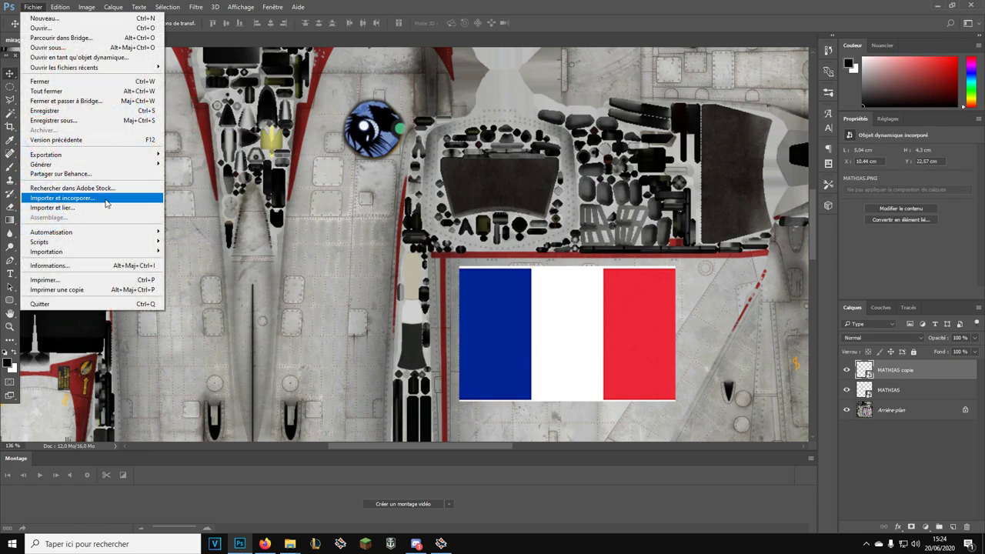
click(78, 121)
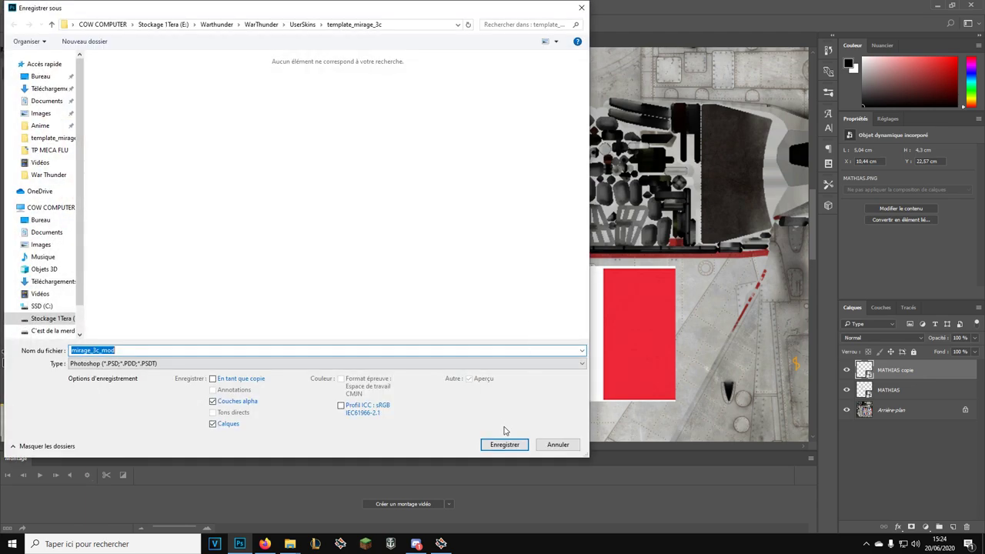
click(198, 365)
click(139, 531)
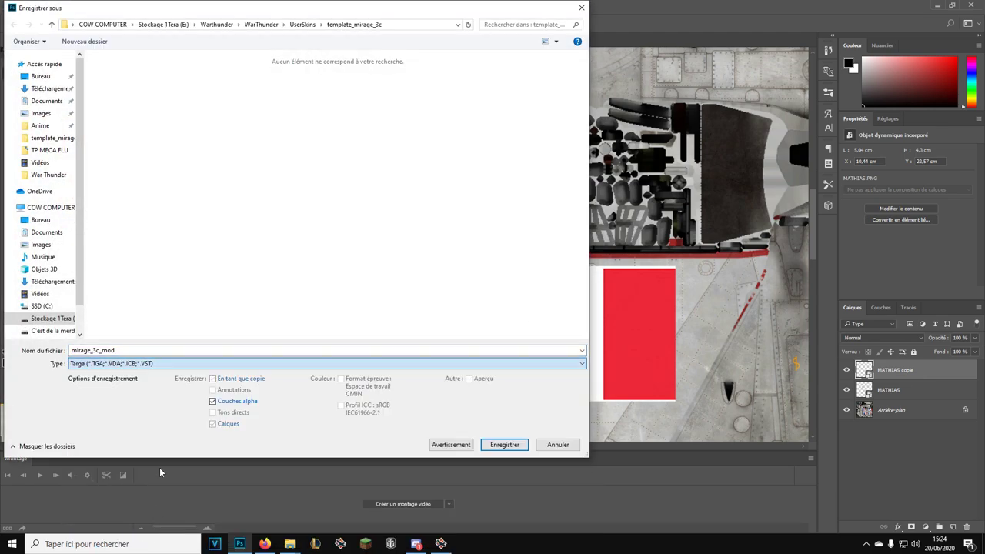
click(119, 350)
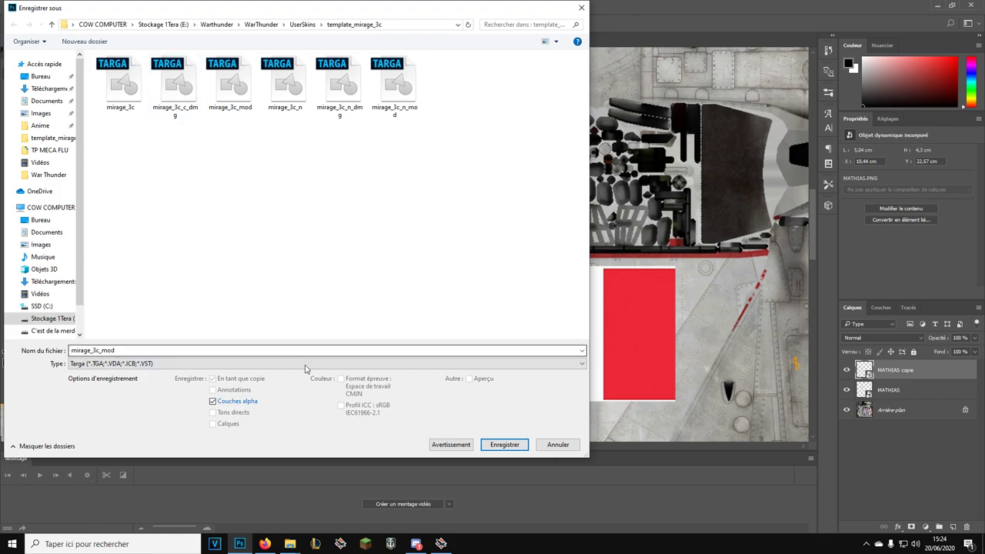
click(508, 445)
click(508, 275)
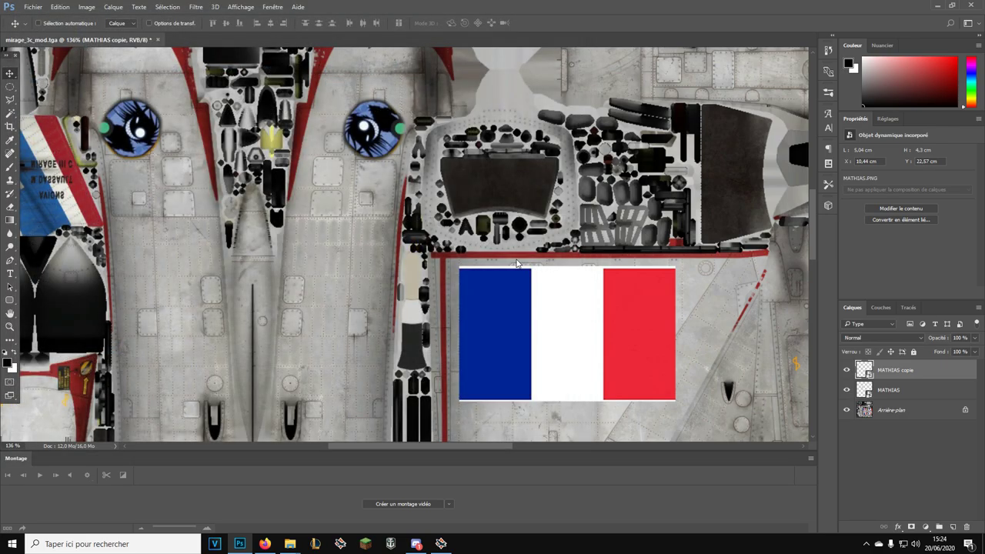
click(539, 182)
Step: Switch to War Thunder, inspect the new logo on the Mirage IIIC's fuselage and leave the customisation view
click(441, 544)
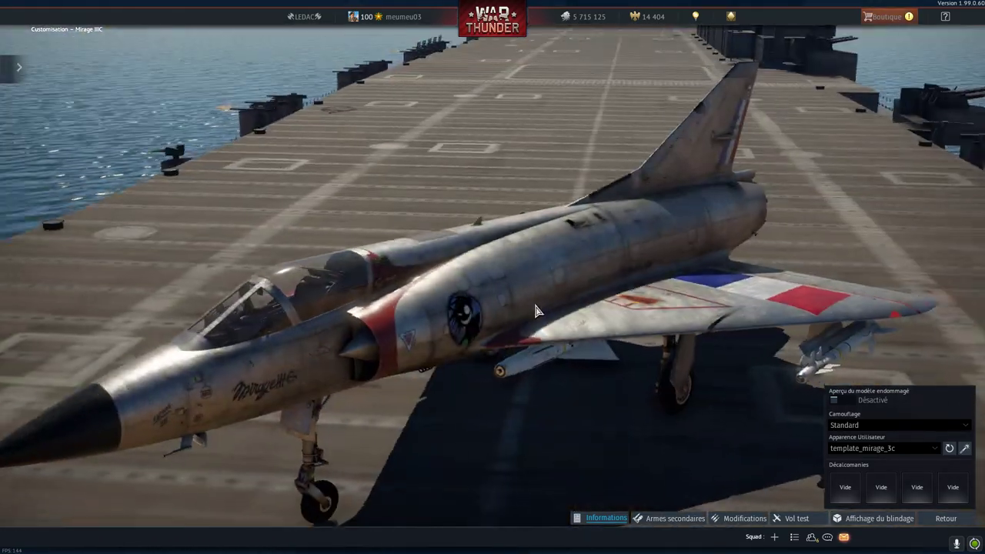
mouse_move(536, 305)
mouse_down()
mouse_move(504, 299)
mouse_move(451, 313)
mouse_move(536, 319)
mouse_up()
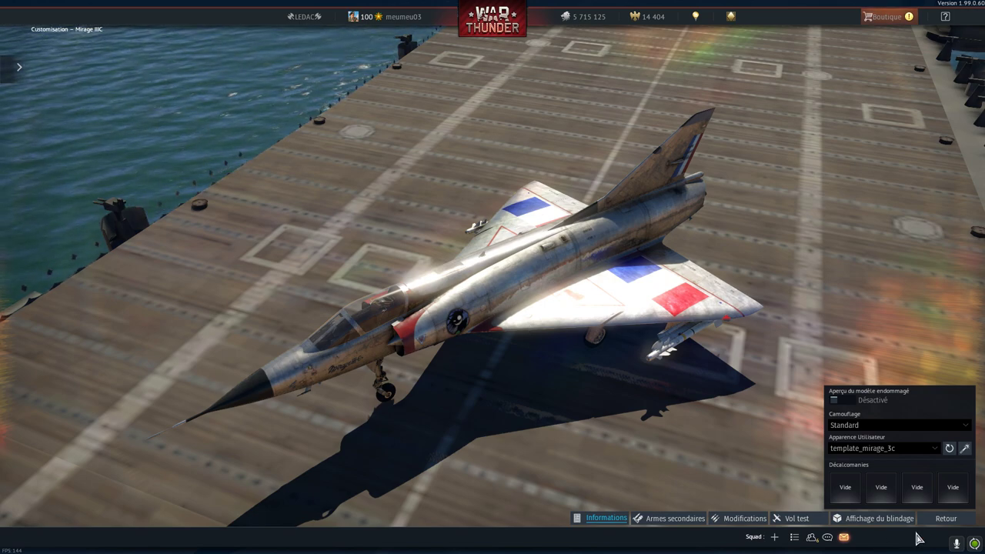
click(971, 519)
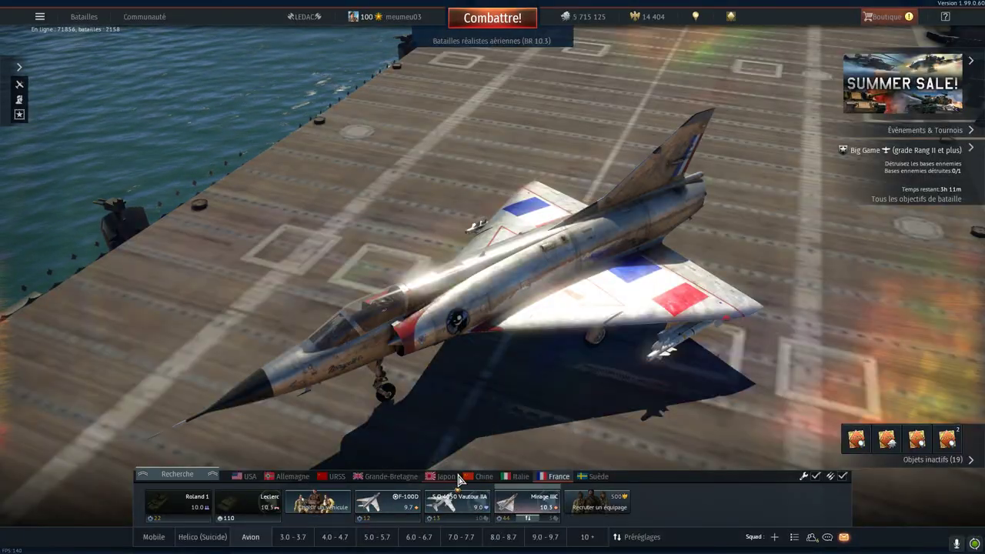
Step: Go to the Japanese line-up and open the customisation view of the destroyer IJN Yuudachi
click(448, 476)
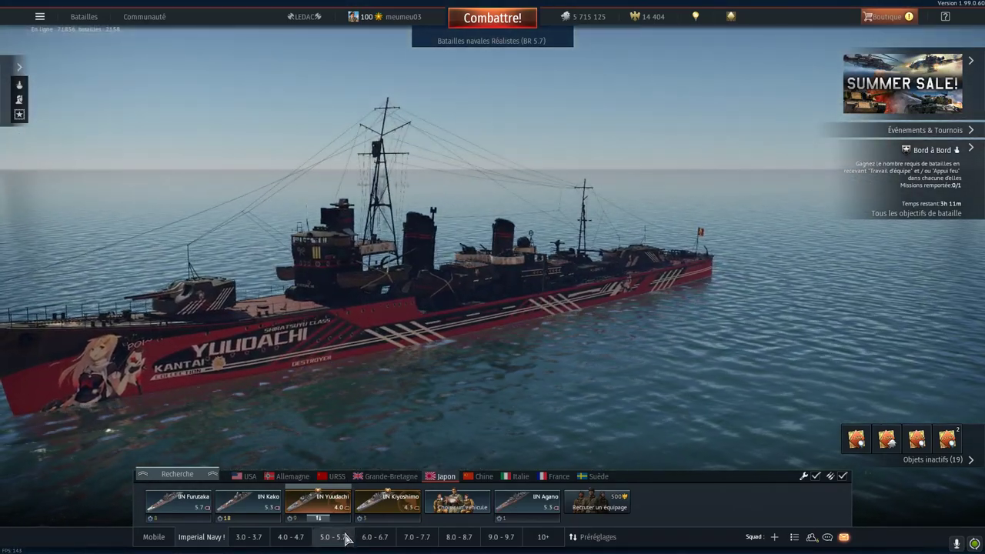
right_click(321, 502)
click(315, 433)
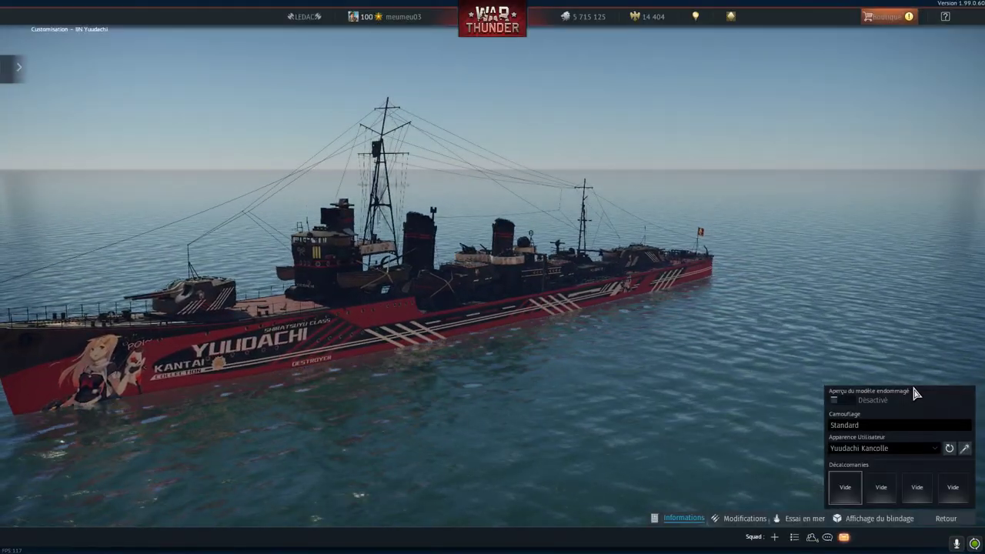
Step: Disable the destroyer's user skin, apply template_jp_destroyer_yuudachi instead and view the hull from several angles
click(914, 450)
click(903, 458)
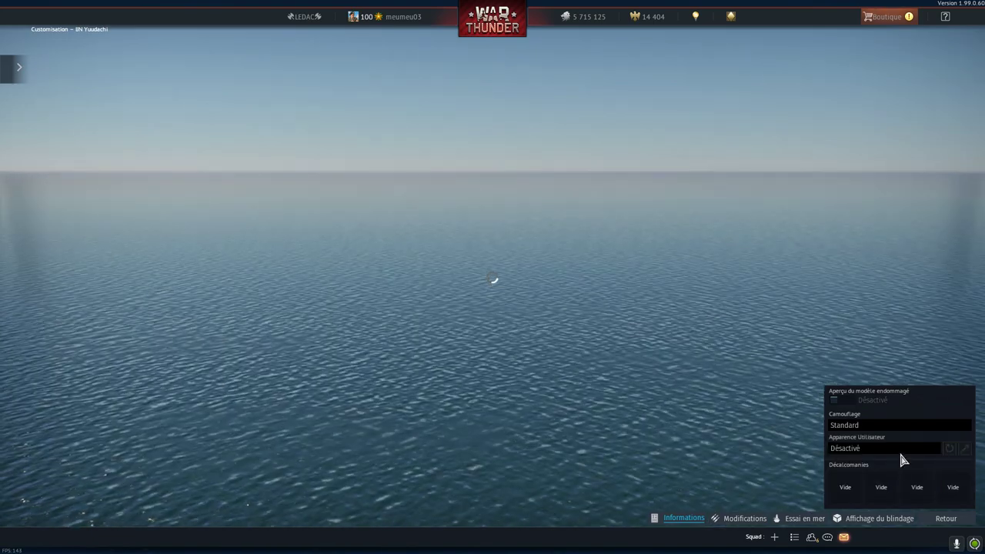
click(887, 450)
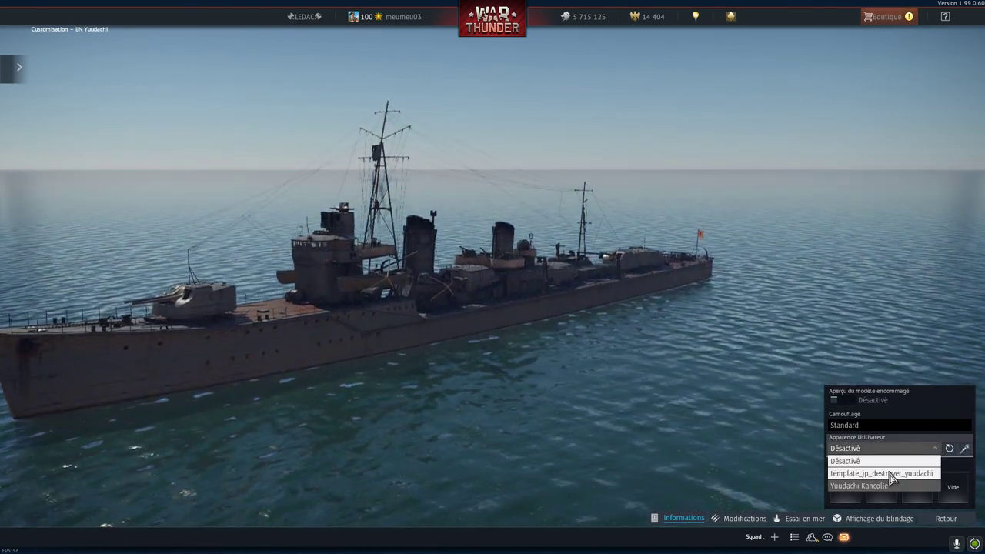
click(885, 473)
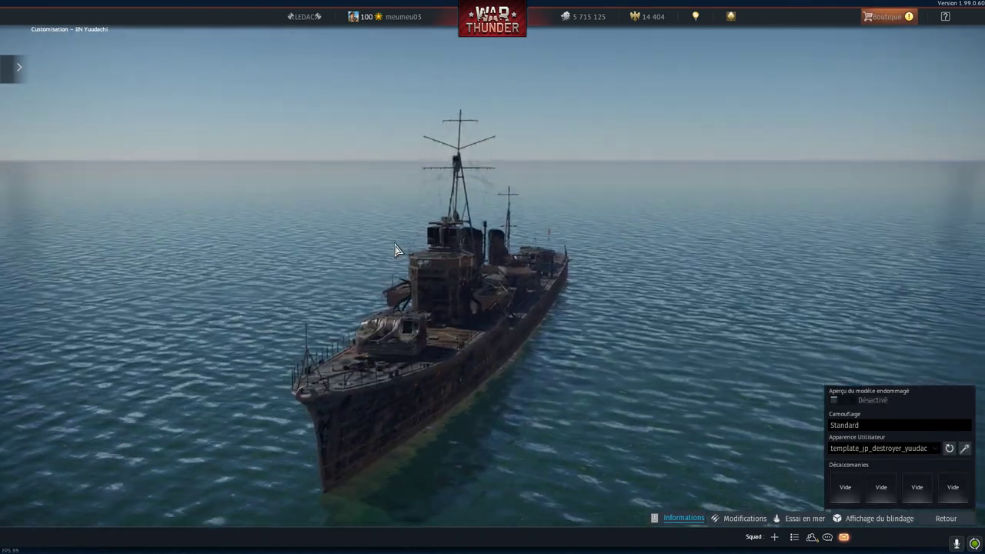
drag(396, 244, 457, 297)
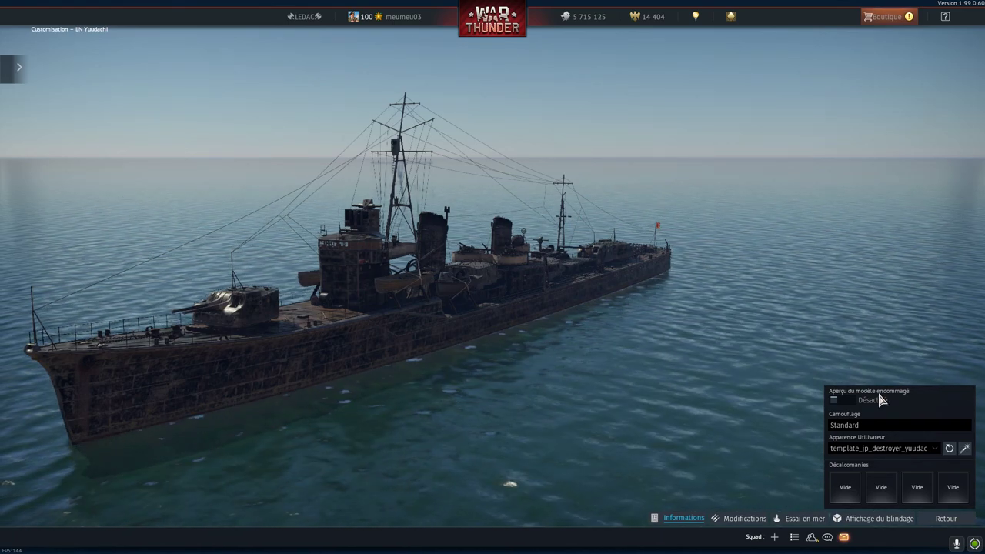
Step: Apply the Yuudachi Kancolle user skin to the destroyer and open the photo mode on its bow
click(905, 448)
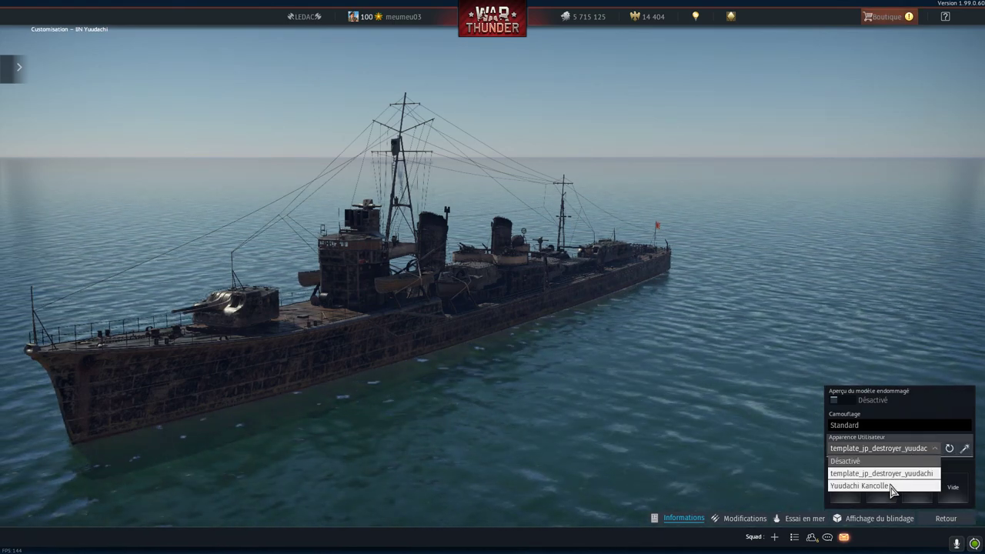
click(891, 487)
drag(442, 273, 370, 275)
key(alt+F2)
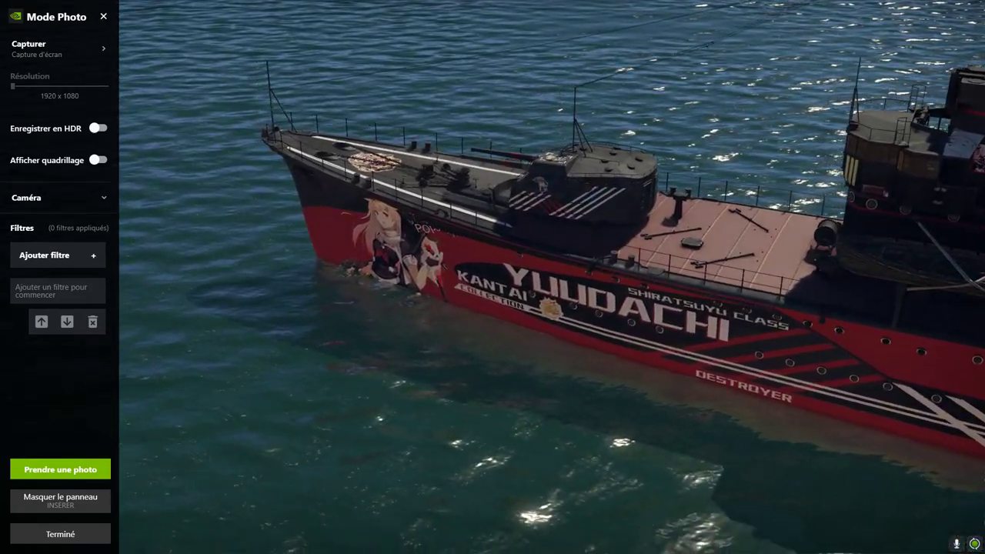
Step: Examine the destroyer's bow artwork, YUUDACHI deck lettering and aft turret markings up close in photo mode and exit it
key(w)
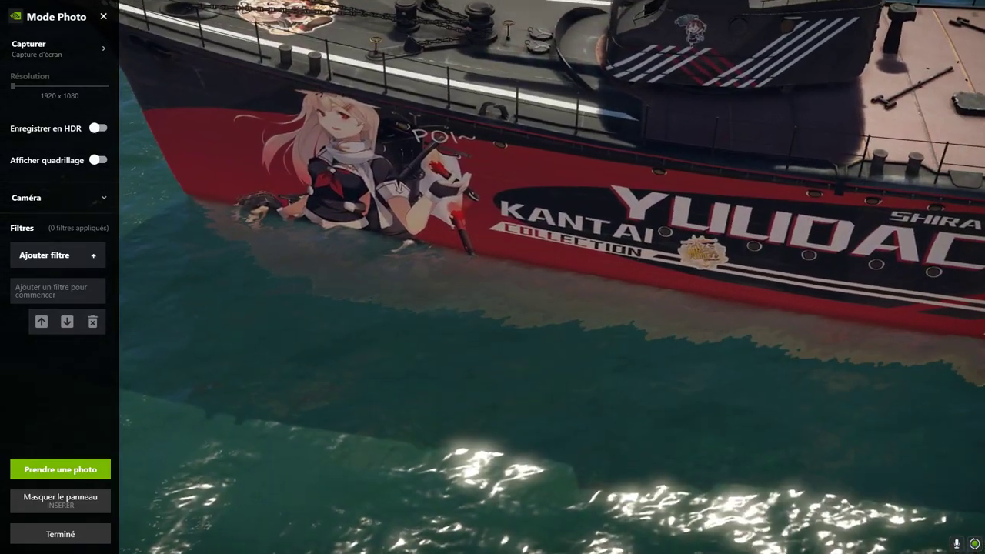
key(w)
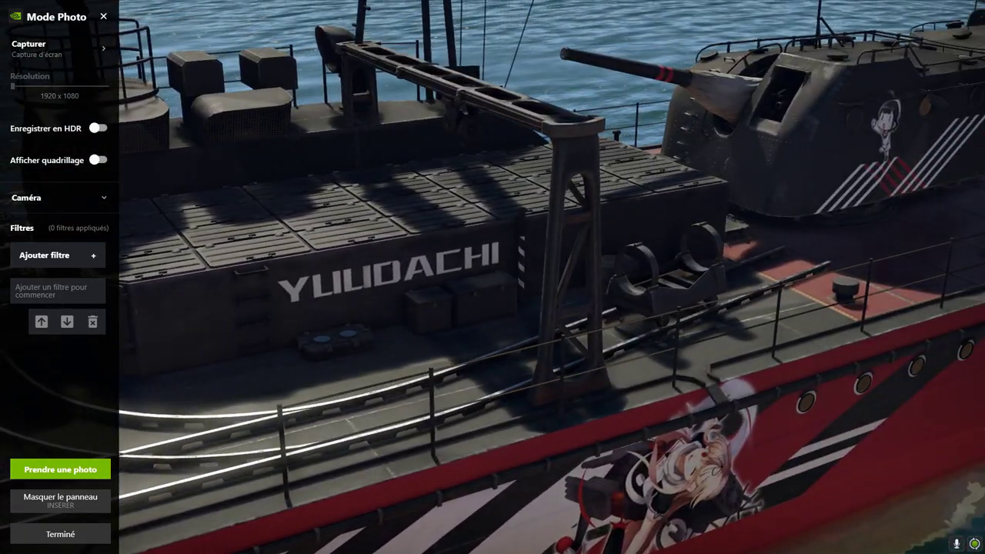
key(d)
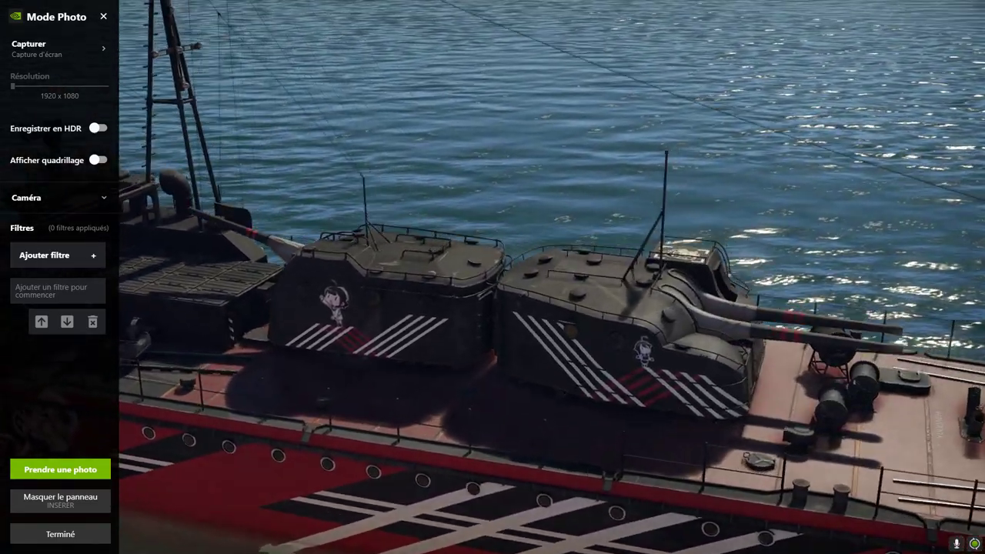
mouse_move(454, 217)
mouse_down()
mouse_move(453, 323)
mouse_move(453, 217)
mouse_up()
key(Escape)
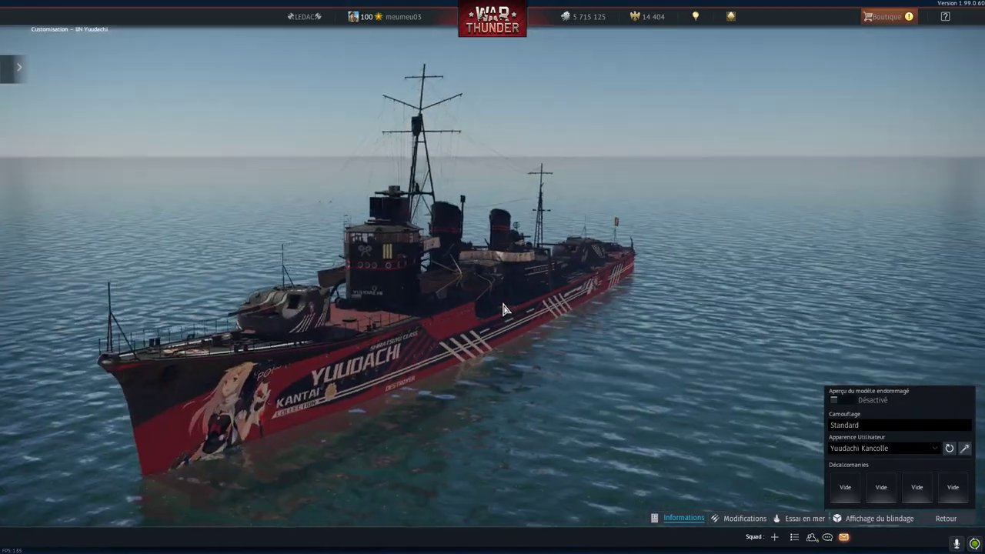
Step: Open the customisation view of the French line-up's Mirage IIIC and apply the MIRAGE FRANCAIS user skin
click(946, 518)
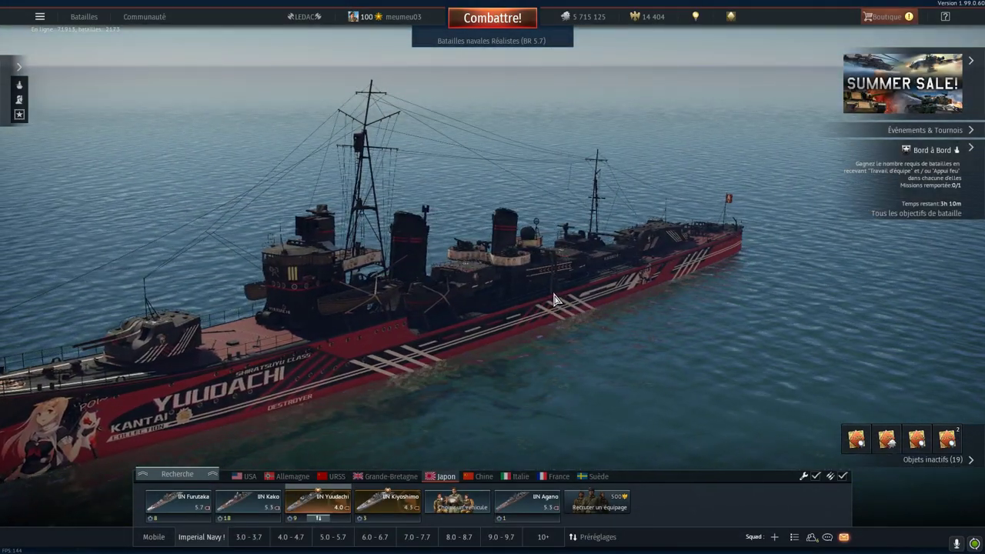
click(555, 477)
click(528, 502)
click(539, 435)
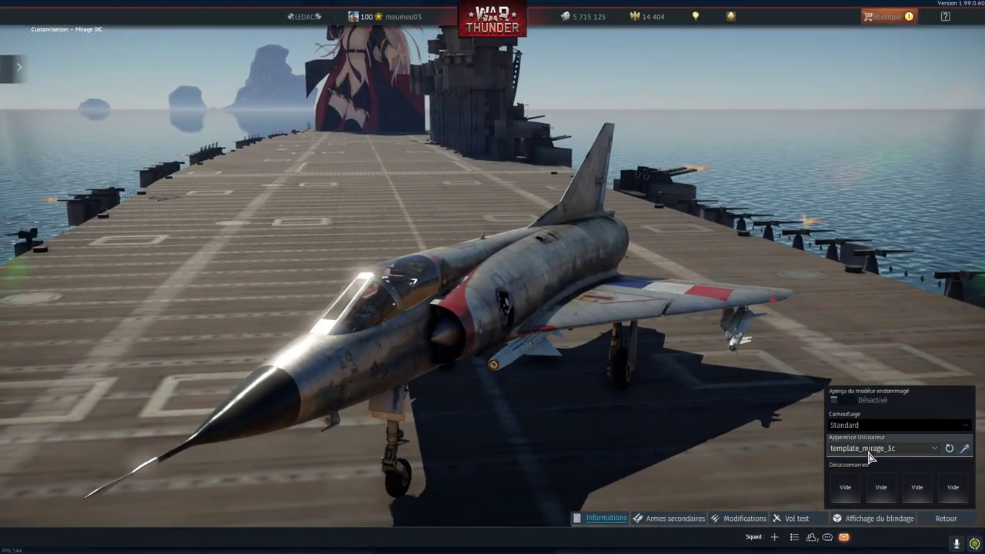
click(870, 448)
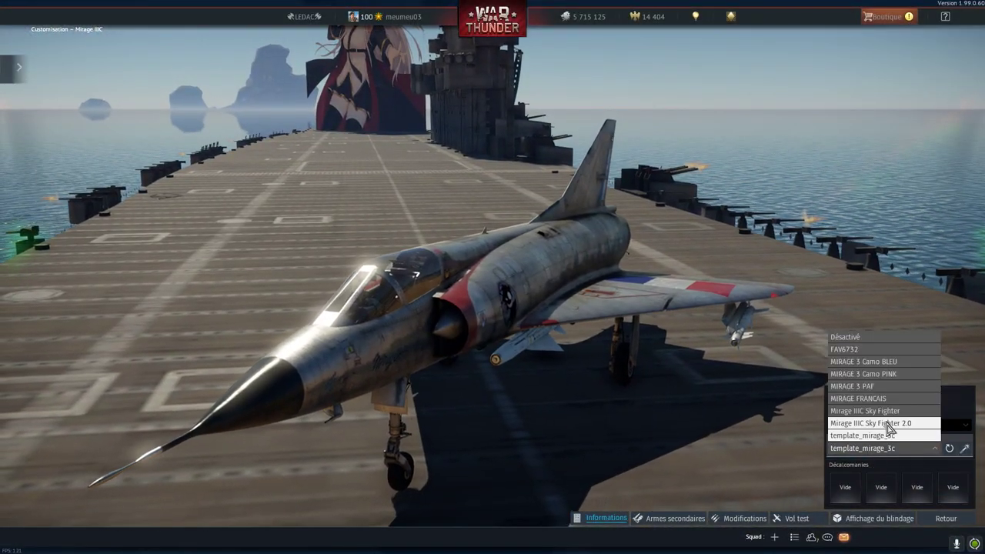
click(877, 398)
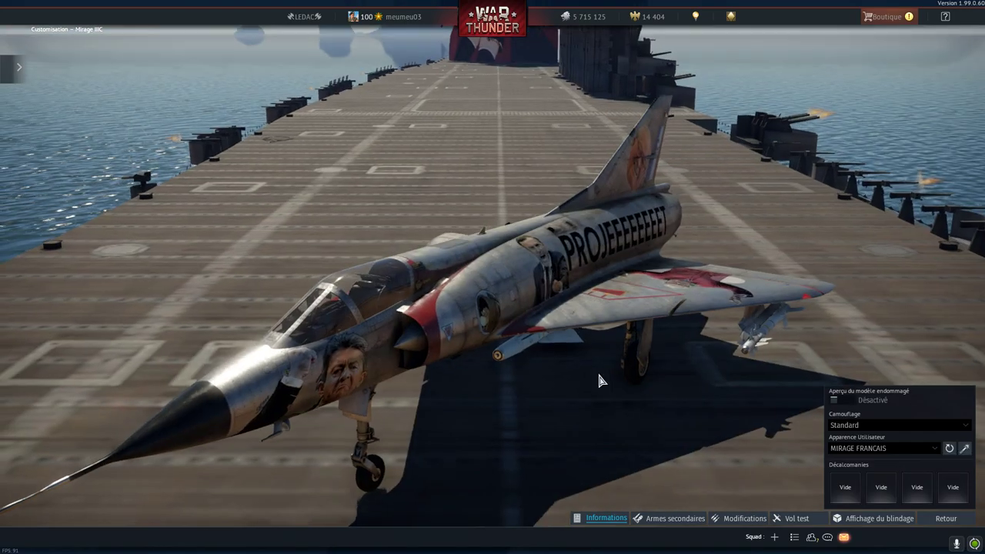